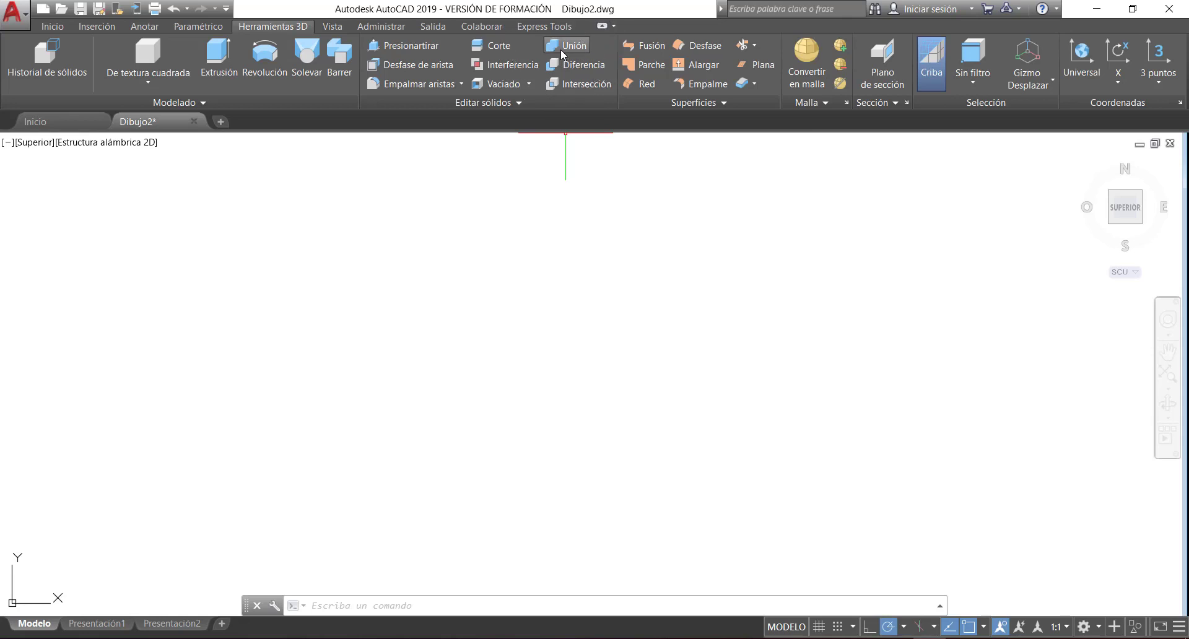
# - Draw a freehand rectangle wider than it is tall in the empty drawing as the first profile
pyautogui.click(559, 67)
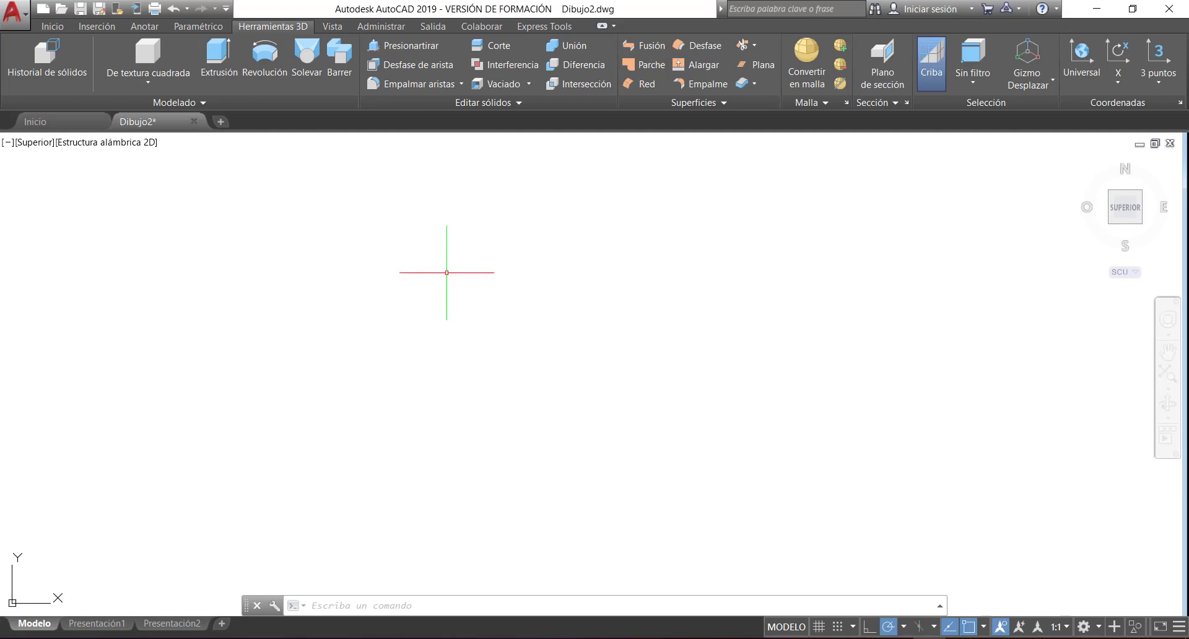
pyautogui.click(55, 28)
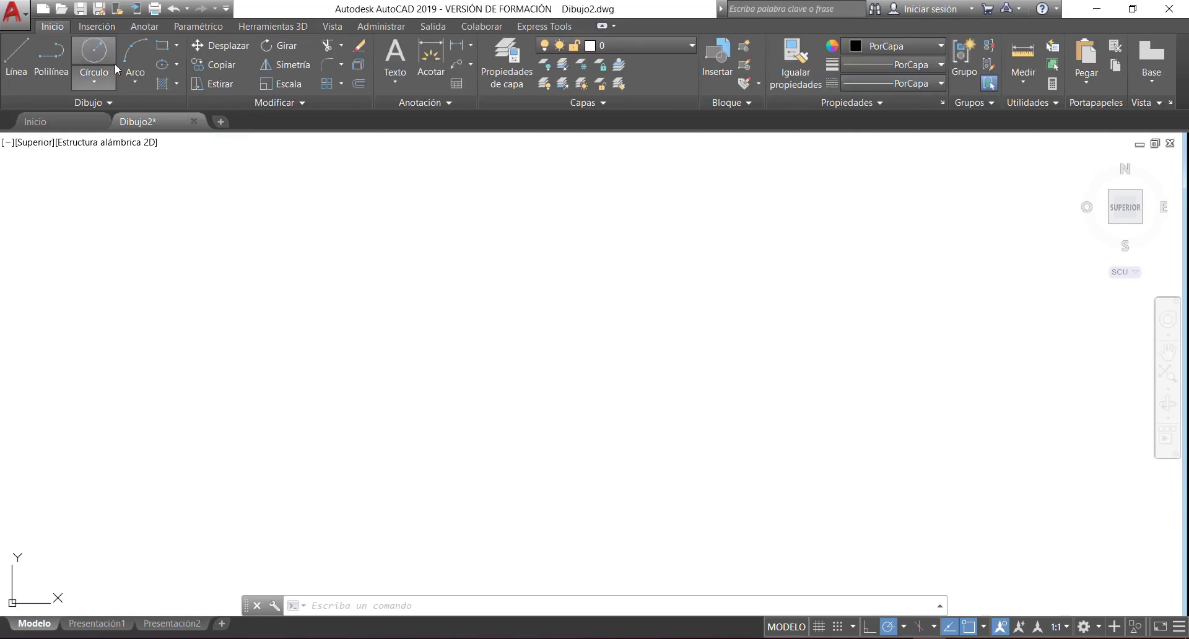
pyautogui.click(163, 46)
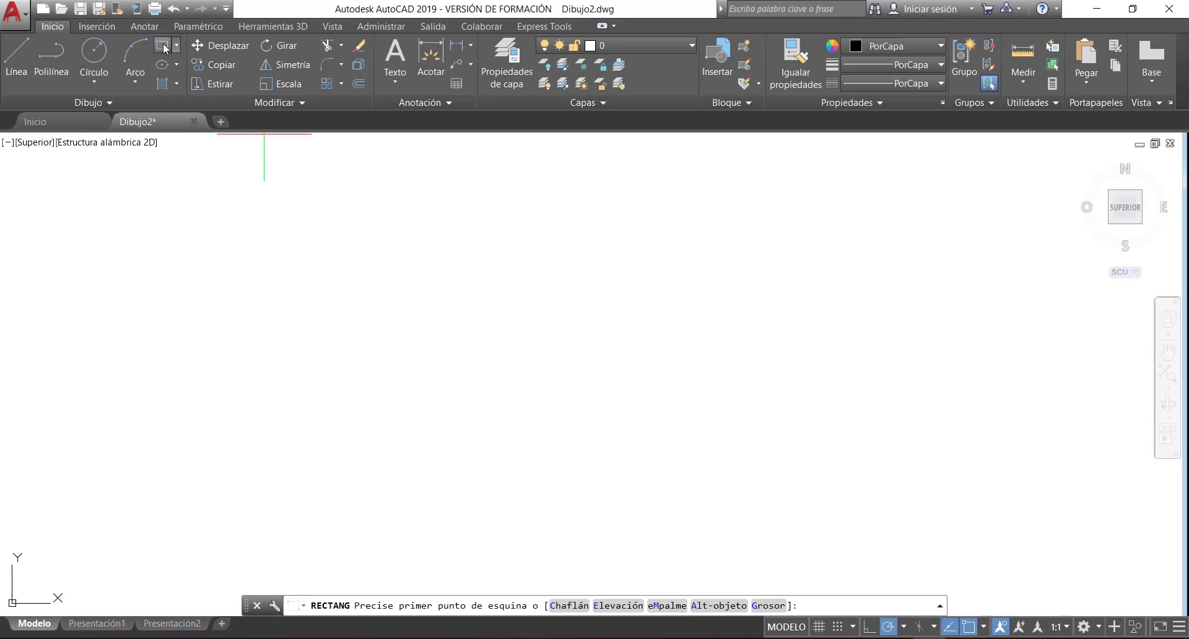
pyautogui.click(321, 271)
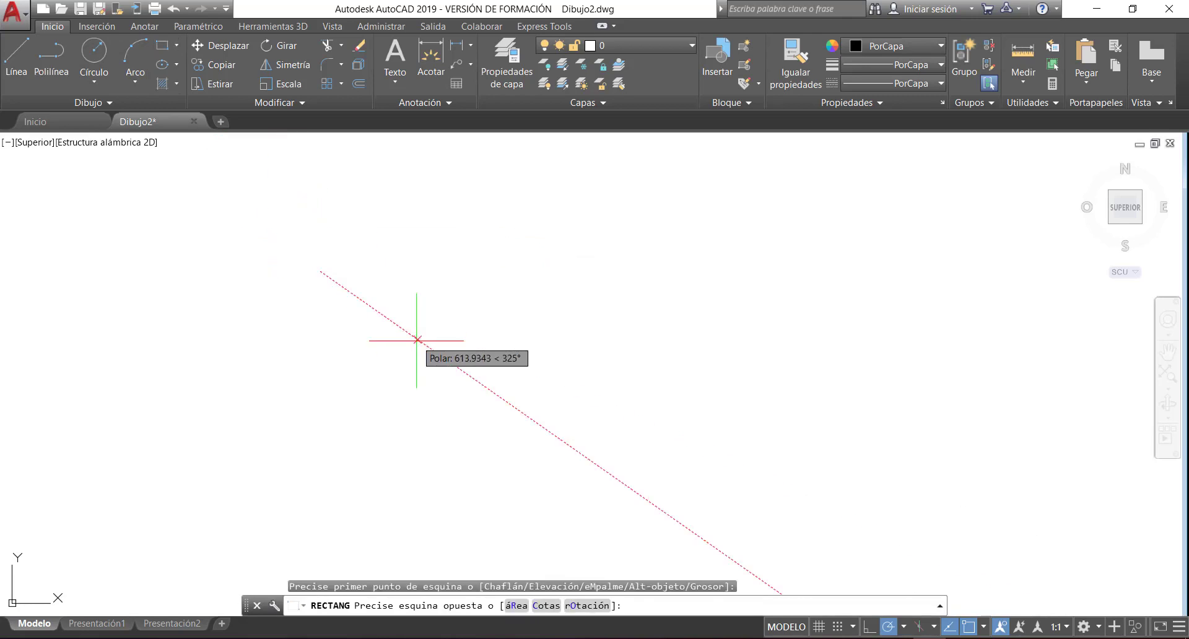
pyautogui.click(467, 356)
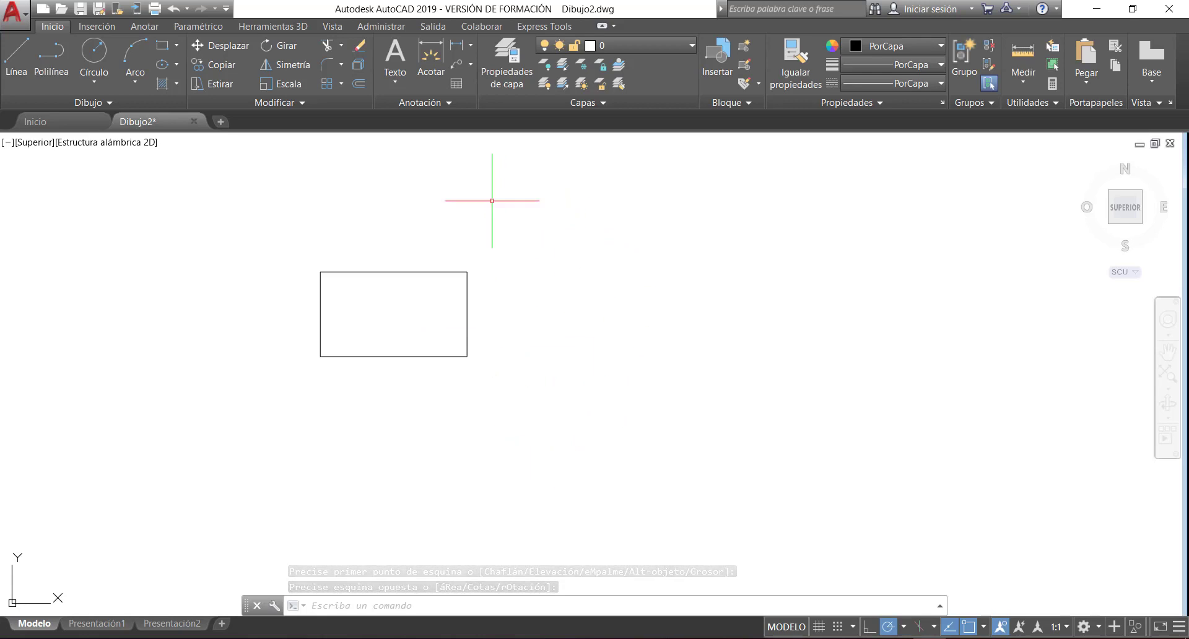
# - Draw a second, taller rectangle starting at the first rectangle's lower-right corner and extending up and to the right
pyautogui.press('Return')
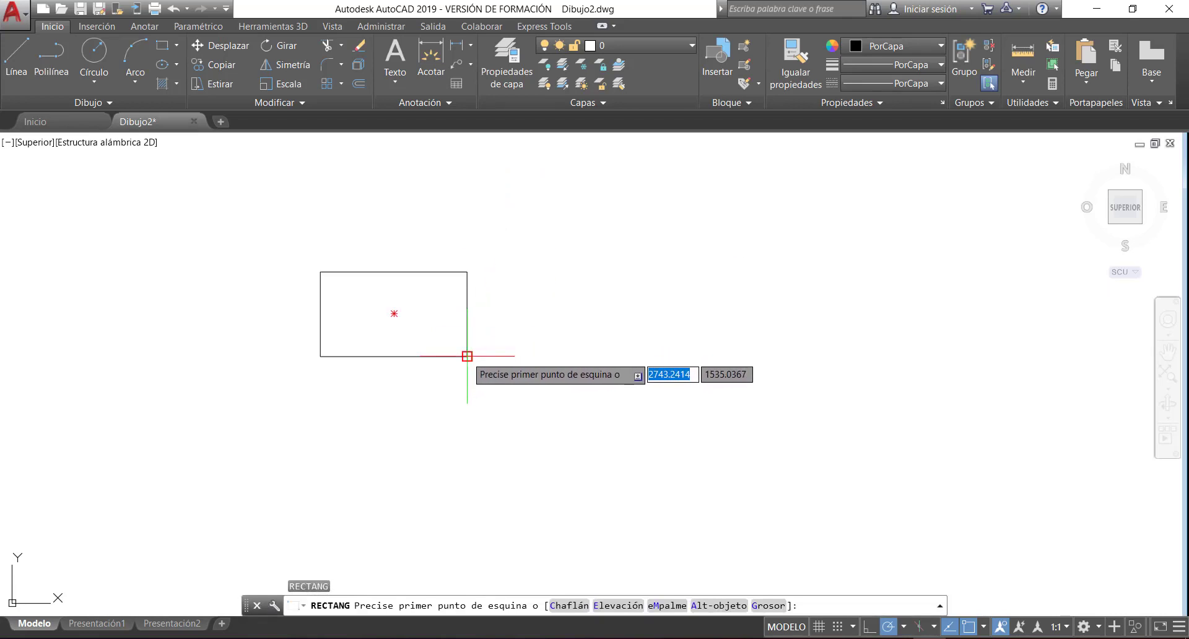
pyautogui.click(467, 356)
pyautogui.click(654, 226)
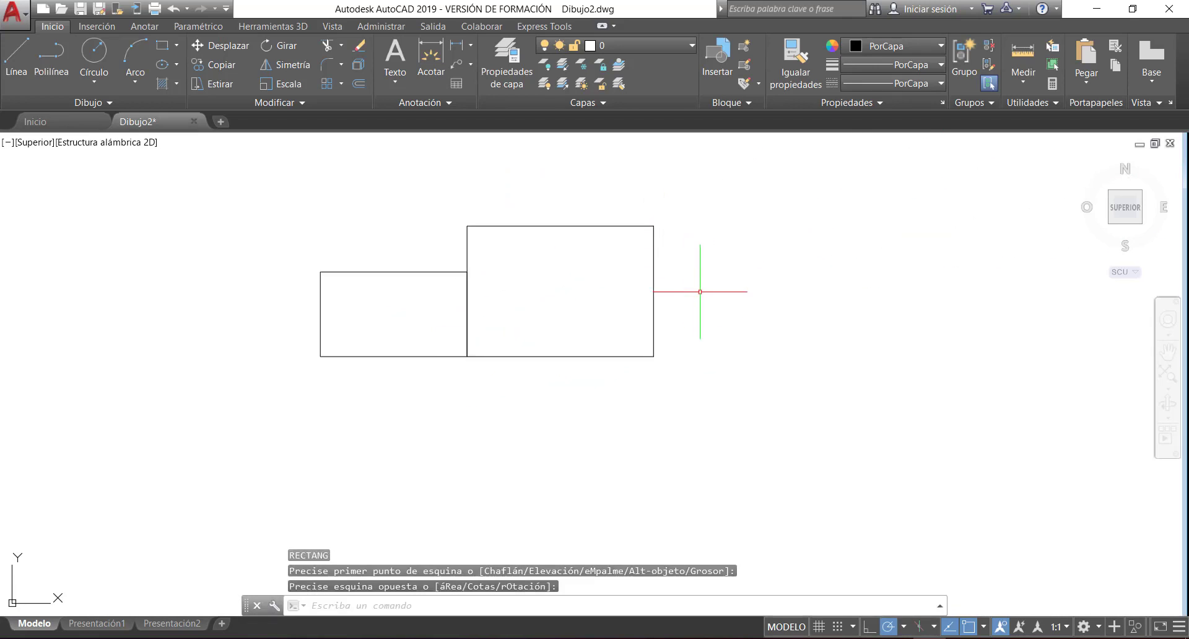
# - Draw a third rectangle from the second one's lower-right corner, with a height between those of the first two rectangles
pyautogui.moveTo(697, 369); pyautogui.dragTo(607, 375, button='middle')
pyautogui.press('Return')
pyautogui.click(566, 361)
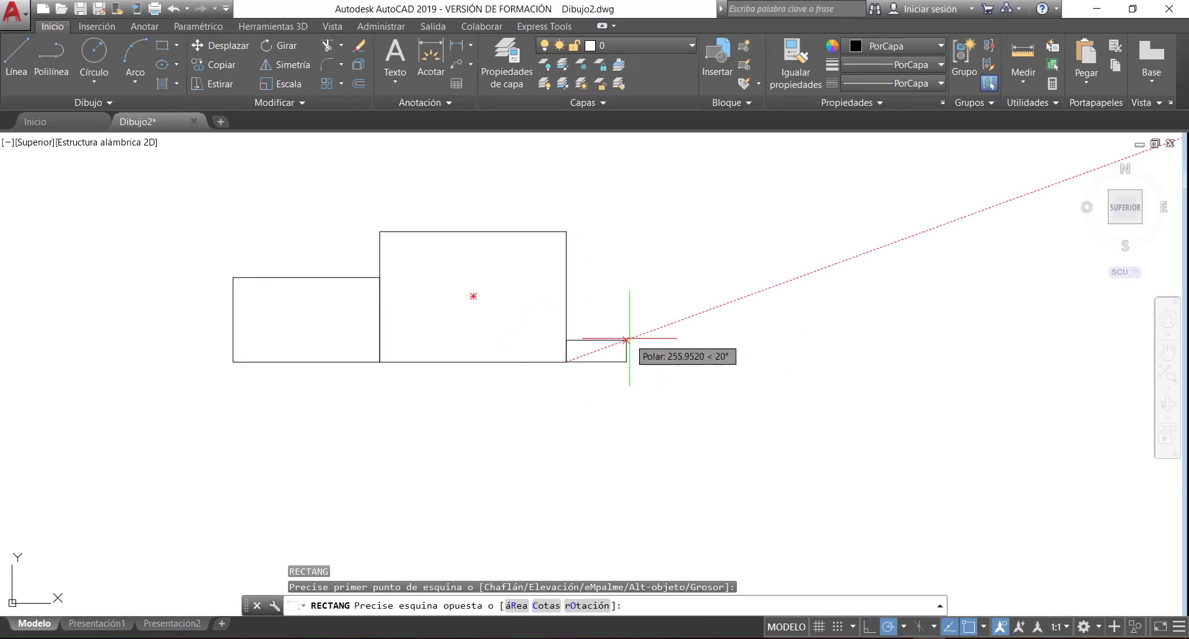
pyautogui.click(732, 266)
pyautogui.moveTo(761, 326)
pyautogui.mouseDown(button='middle')
pyautogui.moveTo(717, 334)
pyautogui.moveTo(774, 369)
pyautogui.mouseUp(button='middle')
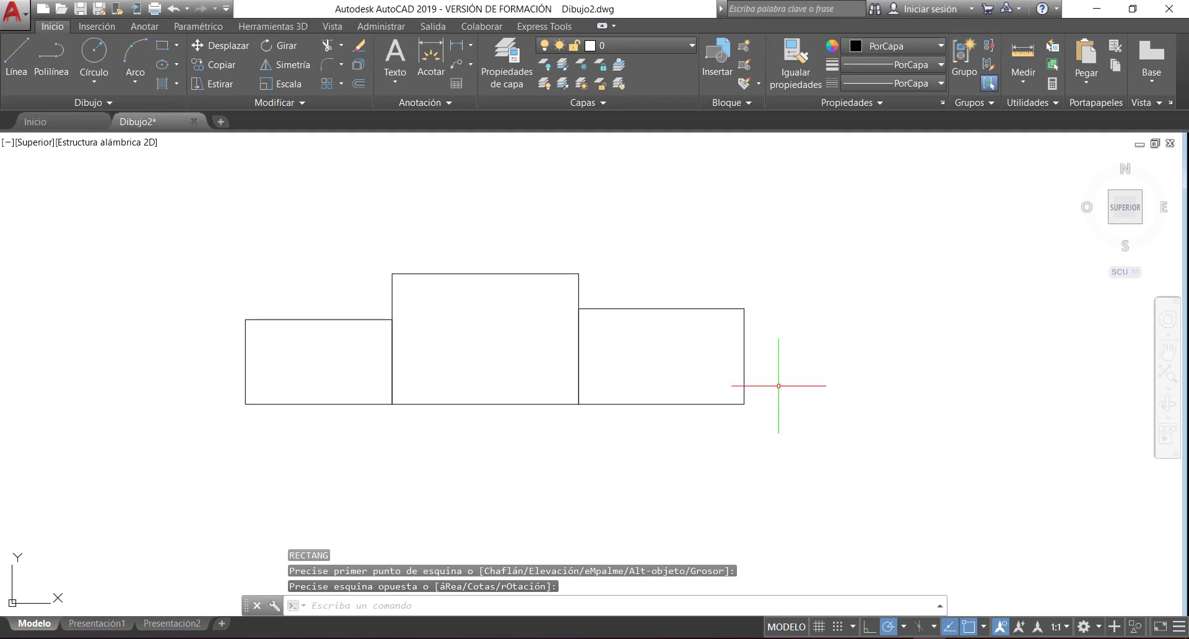
# - Draw a fourth, smallest rectangle from the third one's lower-right corner, with a diagonal of about 757 units at 30°
pyautogui.press('Return')
pyautogui.click(744, 404)
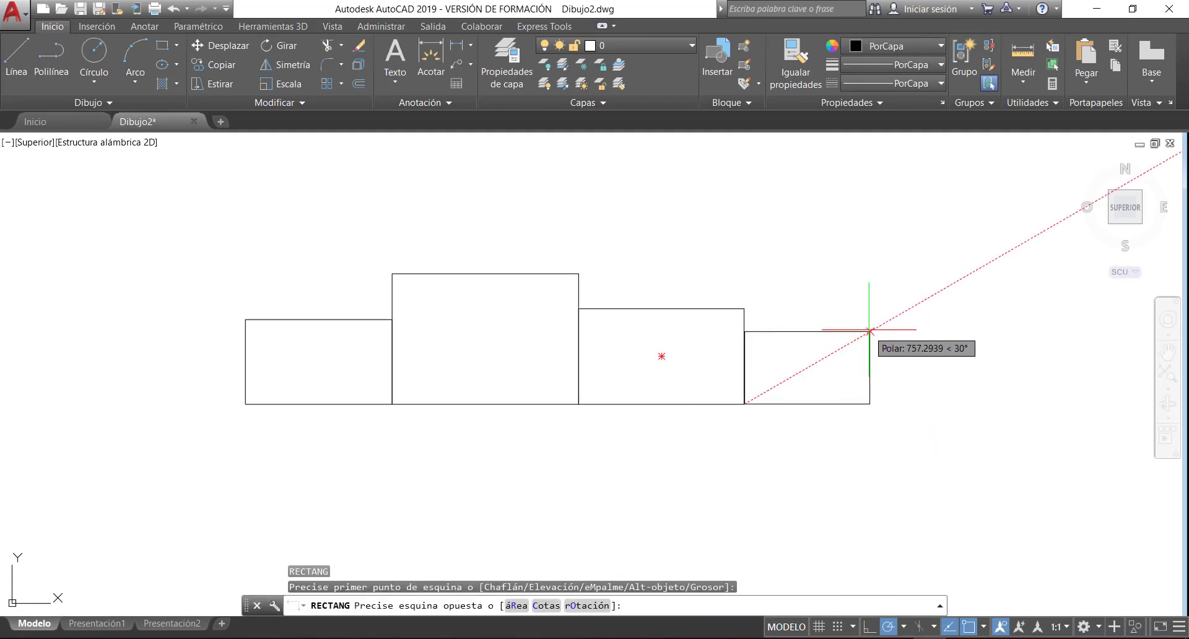
pyautogui.click(870, 331)
pyautogui.moveTo(721, 425); pyautogui.dragTo(723, 404, button='middle')
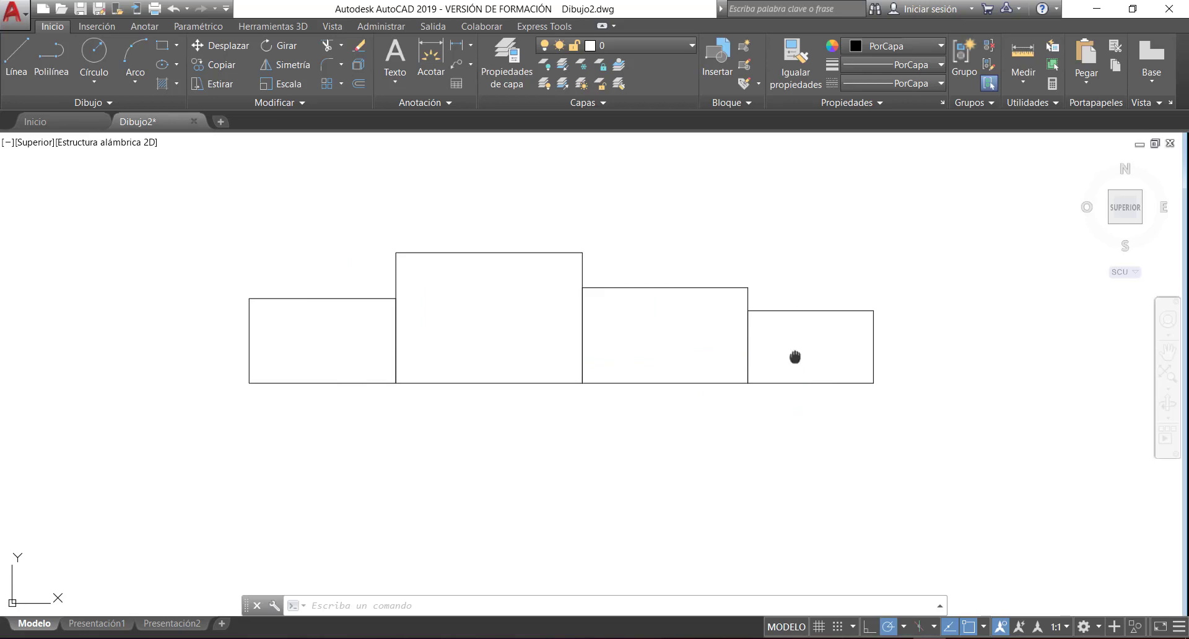
pyautogui.moveTo(795, 357)
pyautogui.mouseDown(button='middle')
pyautogui.moveTo(807, 339)
pyautogui.moveTo(784, 360)
pyautogui.mouseUp(button='middle')
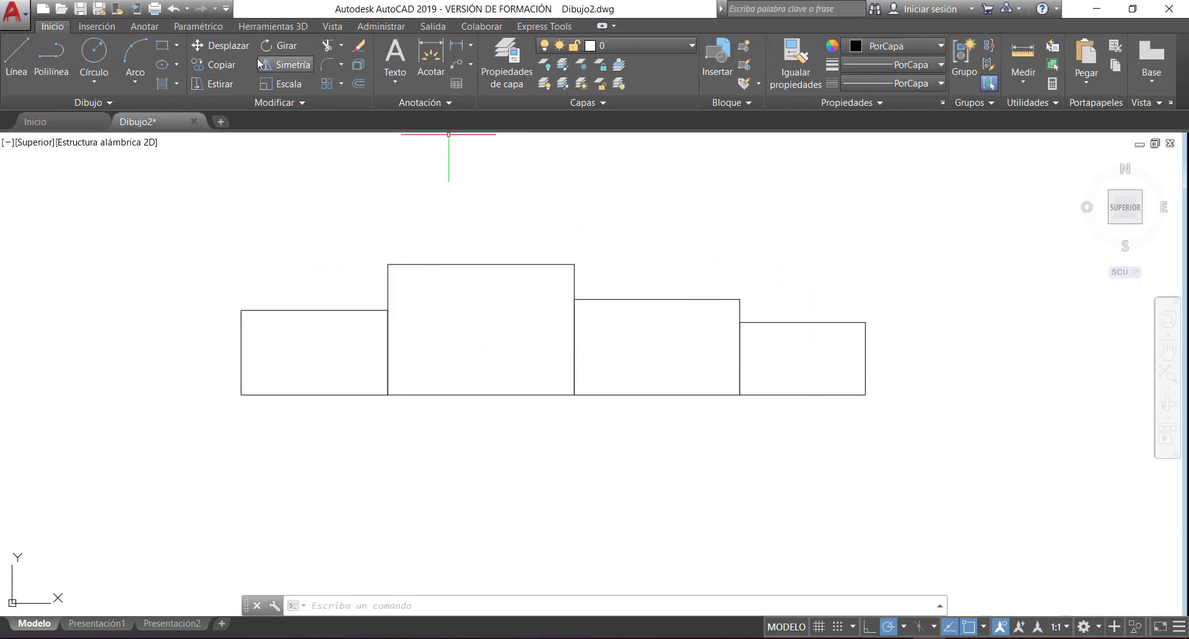
# - Revolve all four rectangles 360° about the axis running along their shared bottom edge
pyautogui.click(272, 27)
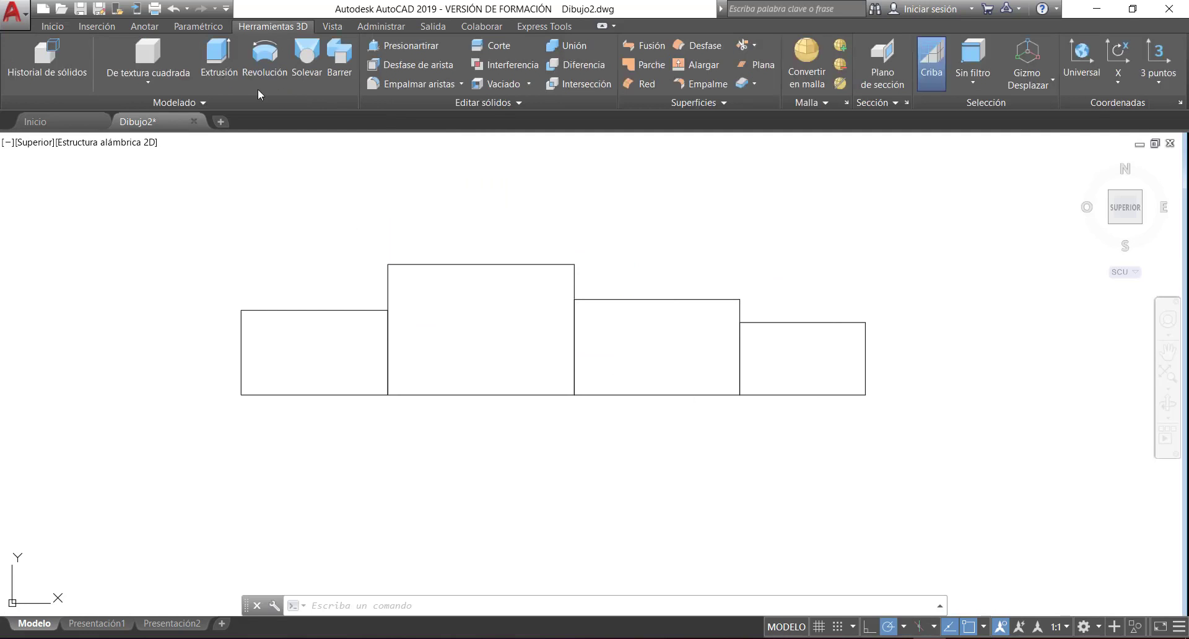
pyautogui.click(804, 362)
pyautogui.click(307, 204)
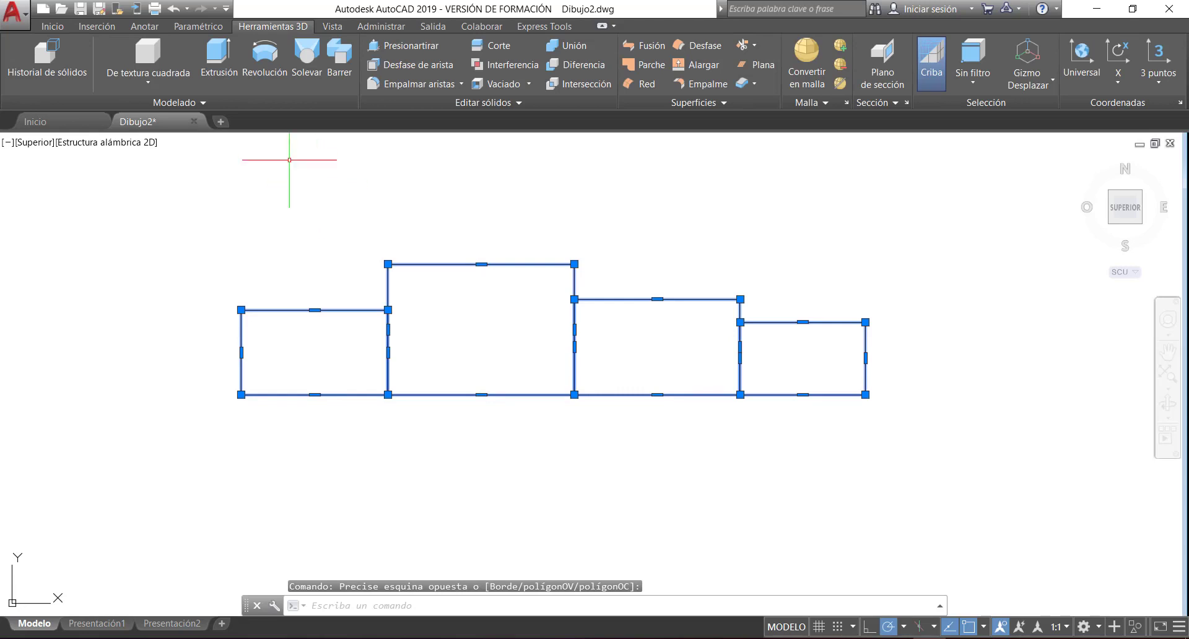
pyautogui.click(262, 73)
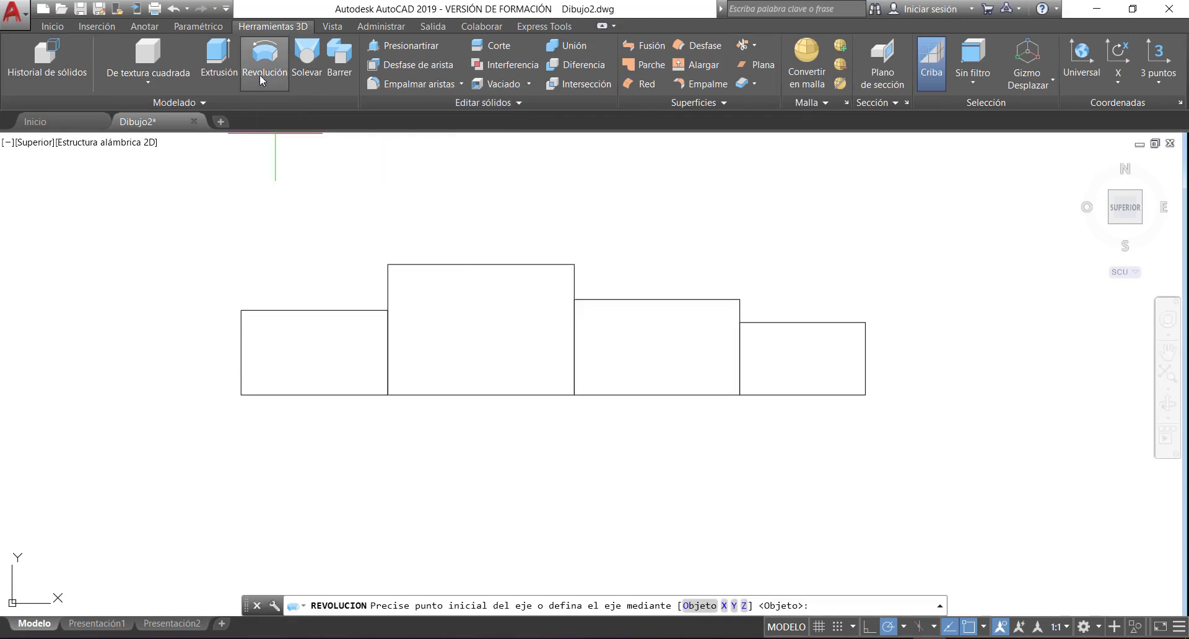
pyautogui.click(241, 395)
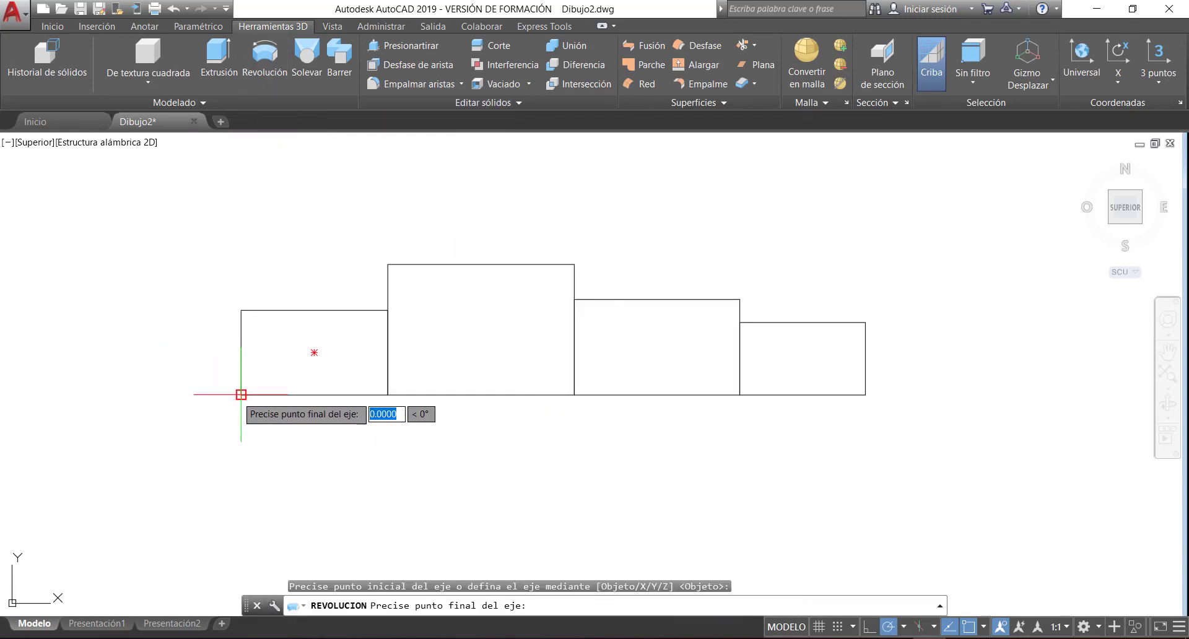
pyautogui.click(866, 394)
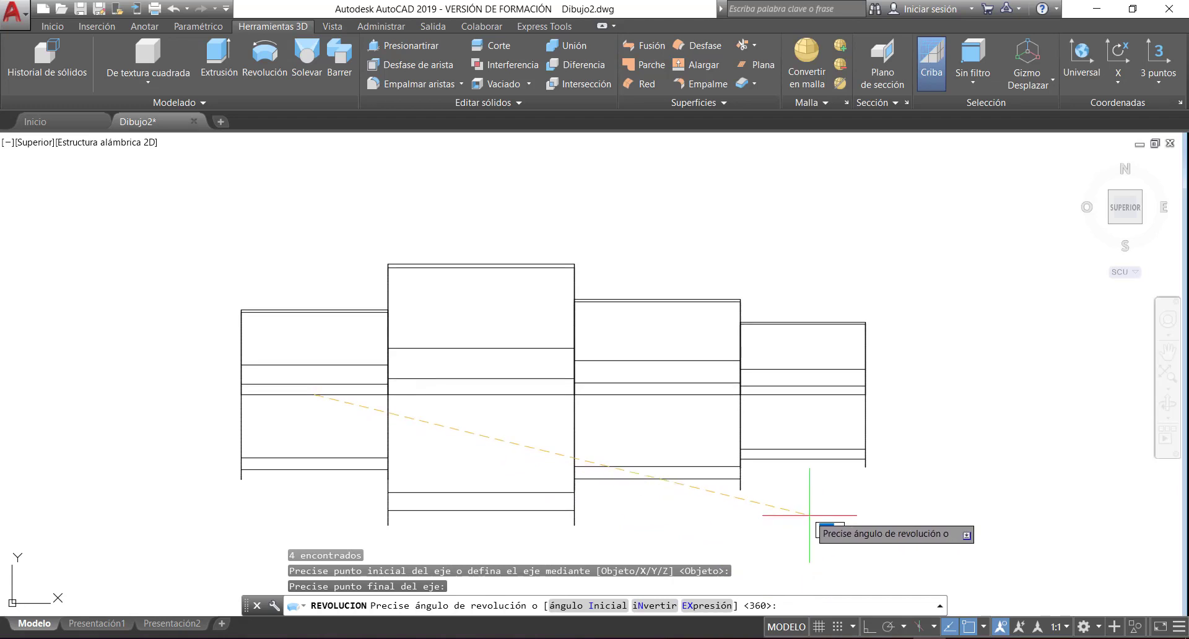
pyautogui.press('Return')
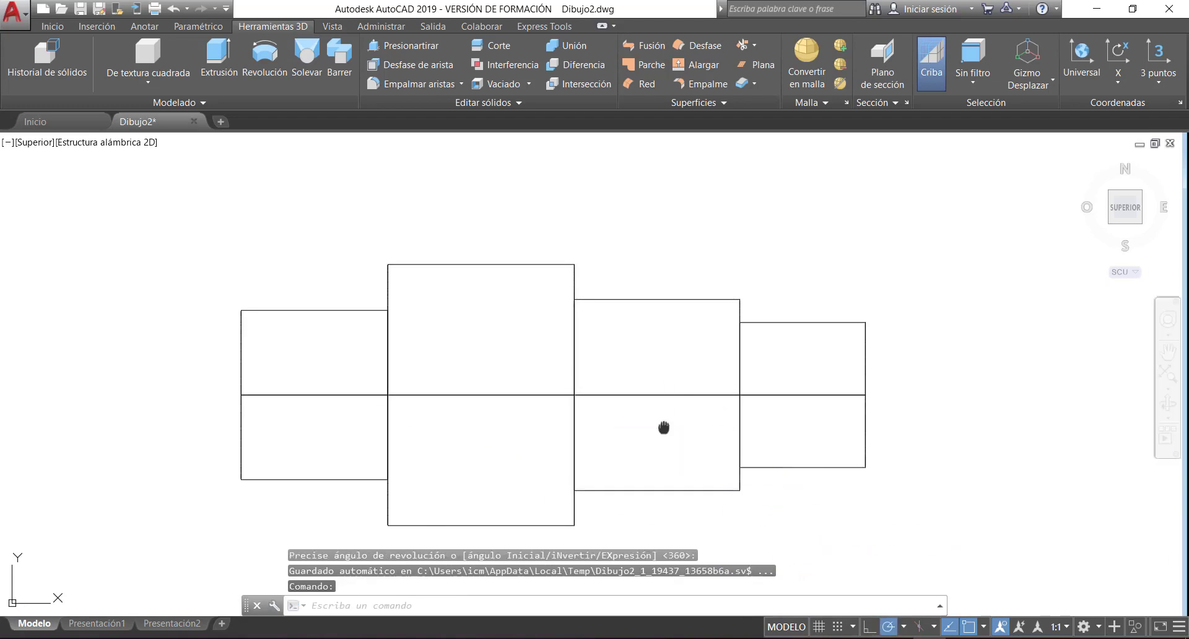
pyautogui.moveTo(664, 427); pyautogui.dragTo(665, 387, button='middle')
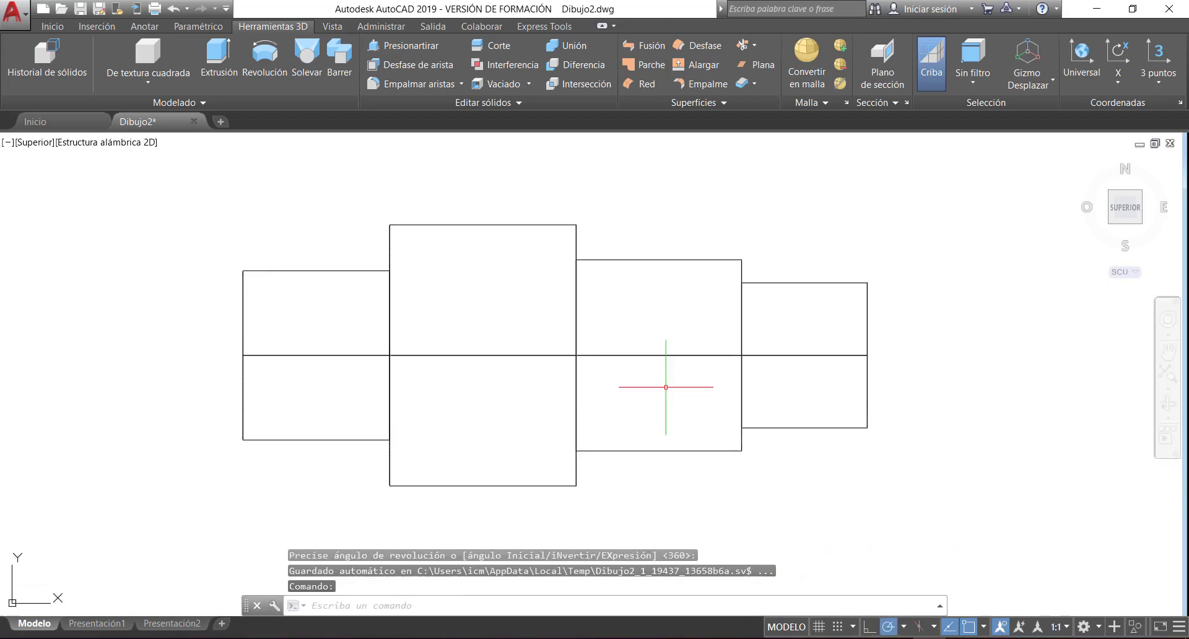
# - Set the visual style to Tonos de gris and orbit the revolved solids into a three-dimensional view
pyautogui.click(106, 144)
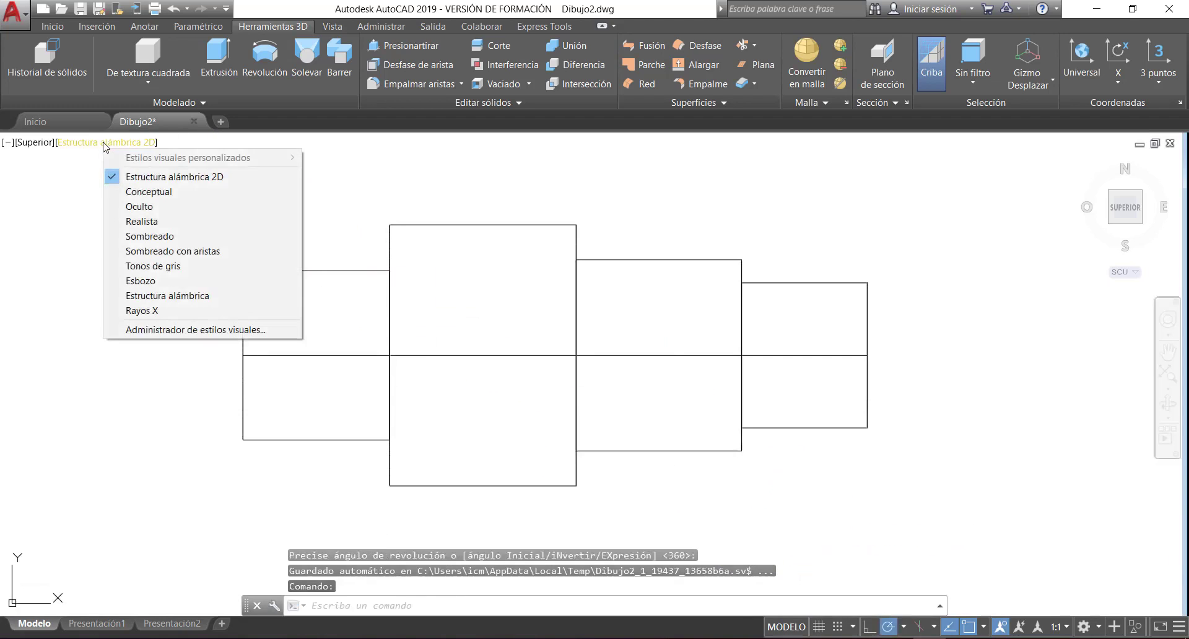
pyautogui.click(157, 268)
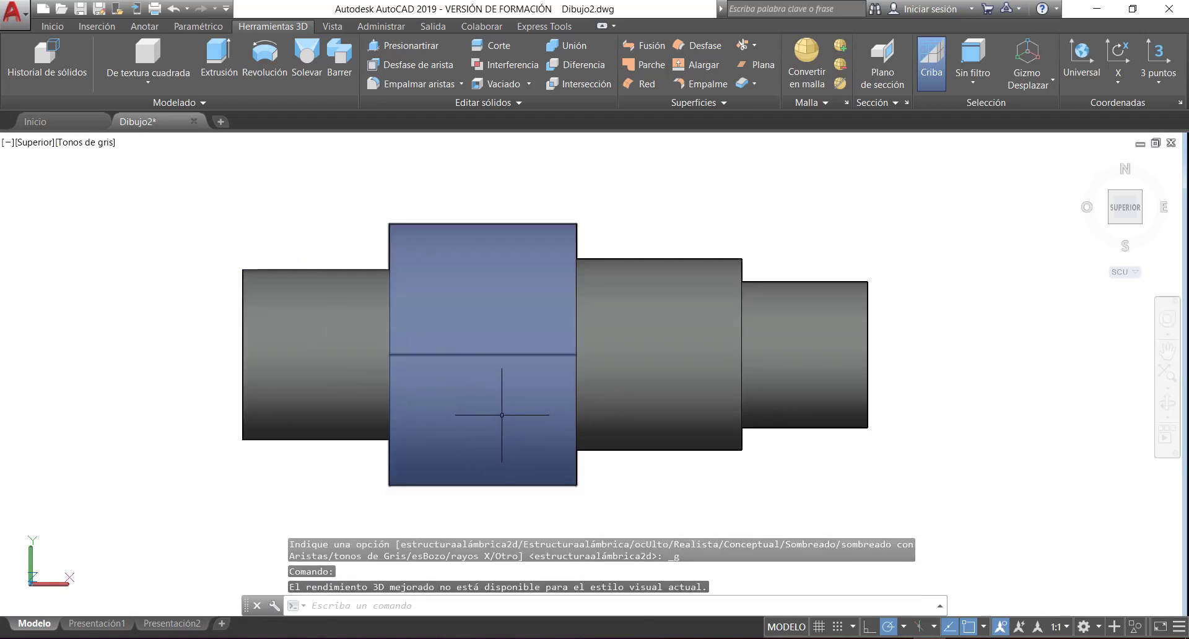
pyautogui.moveTo(504, 424)
pyautogui.keyDown('shift'); pyautogui.mouseDown(button='middle')
pyautogui.moveTo(577, 409)
pyautogui.moveTo(180, 262)
pyautogui.moveTo(501, 287)
pyautogui.moveTo(257, 284)
pyautogui.moveTo(449, 277)
pyautogui.moveTo(443, 298)
pyautogui.mouseUp(button='middle'); pyautogui.keyUp('shift')
pyautogui.scroll(-2, 464, 299)
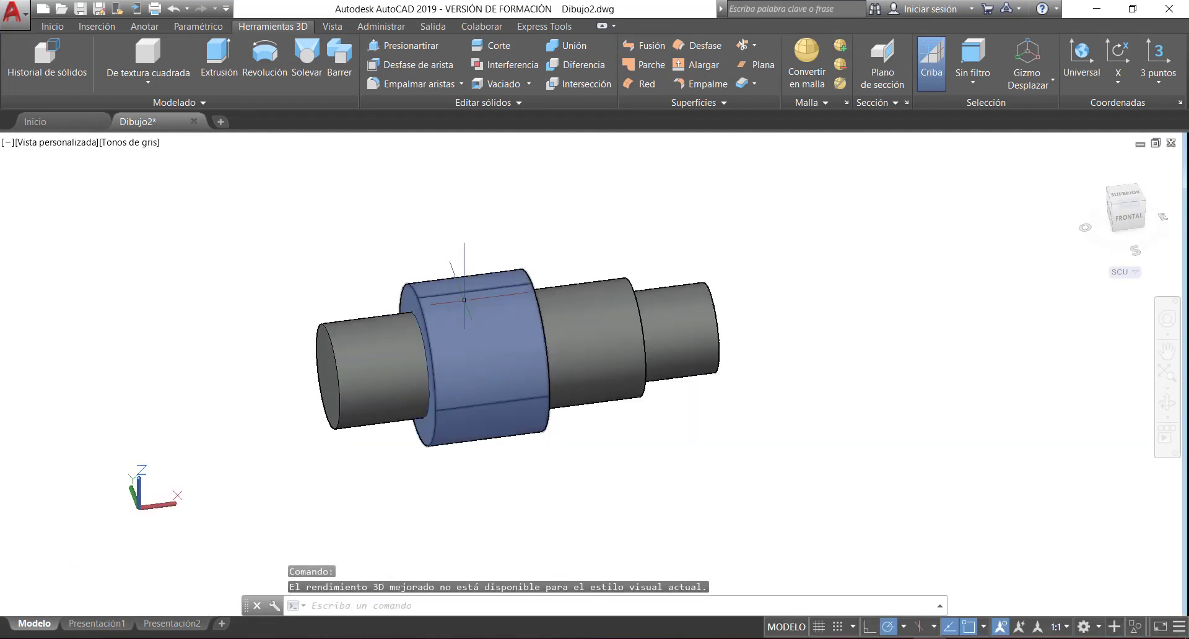
pyautogui.moveTo(474, 341); pyautogui.dragTo(519, 358, button='middle')
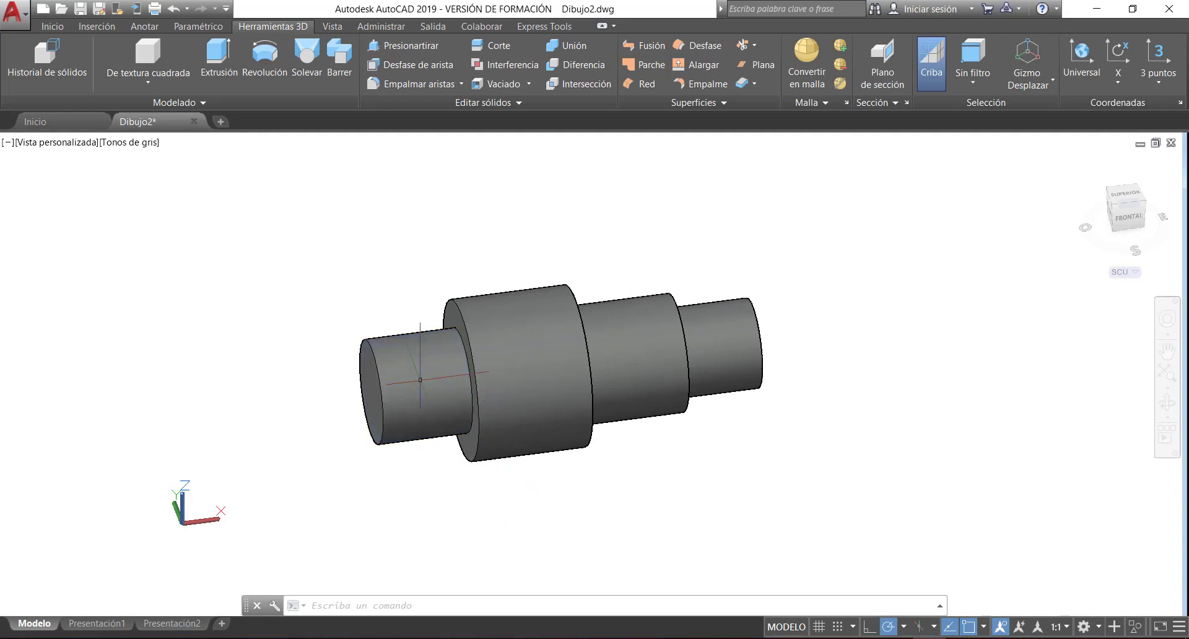
# - Move the left end cylinder, the largest cylinder and the smallest end cylinder apart from the shaft as separate solids
pyautogui.click(423, 376)
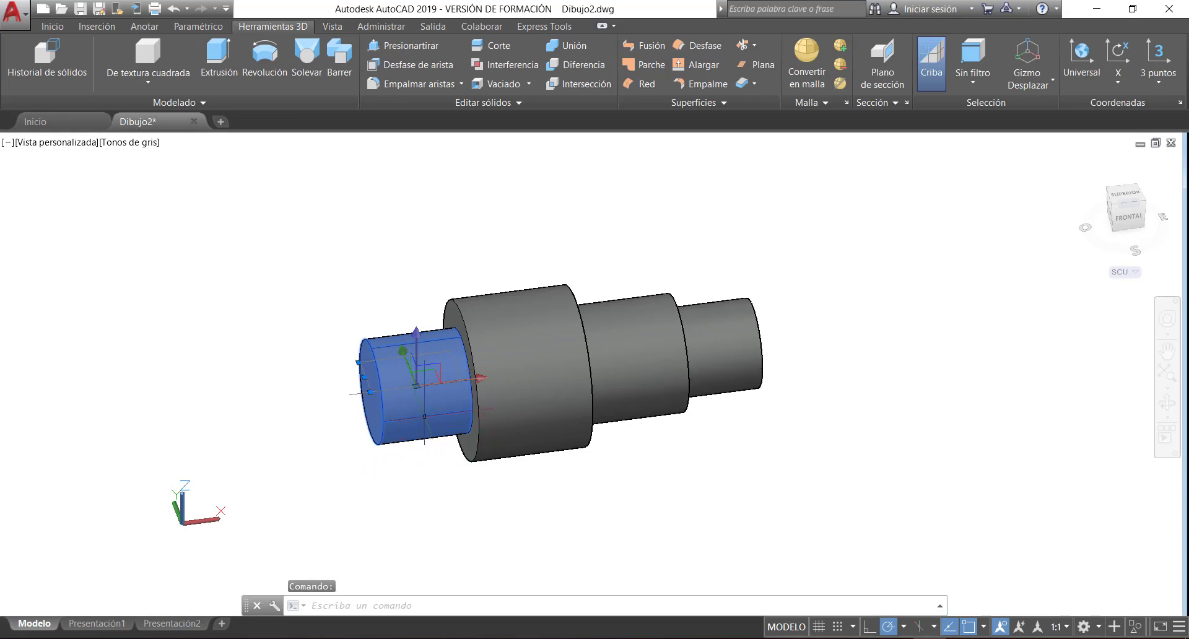
pyautogui.moveTo(425, 416); pyautogui.dragTo(252, 218)
pyautogui.click(519, 379)
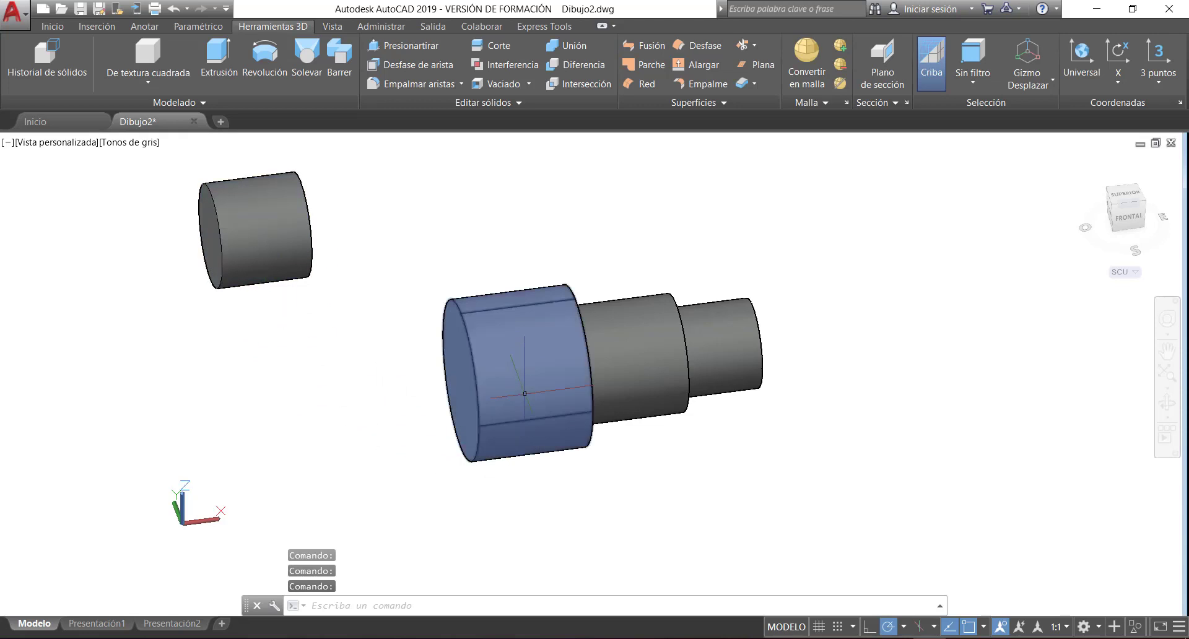
pyautogui.moveTo(519, 374); pyautogui.dragTo(837, 502)
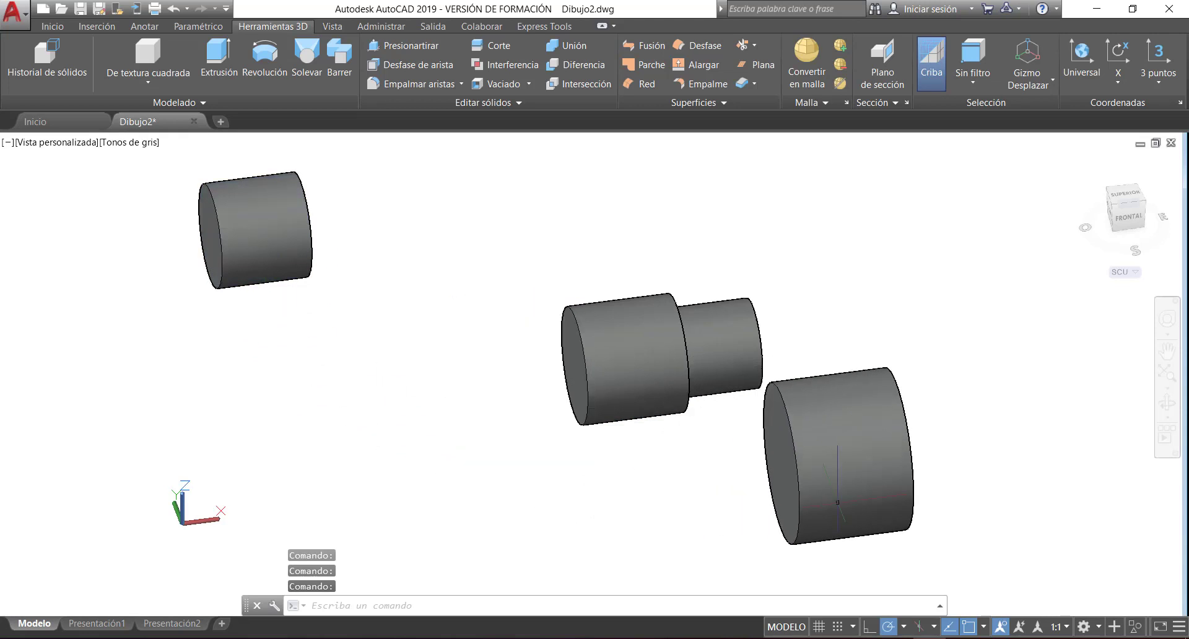
pyautogui.click(720, 350)
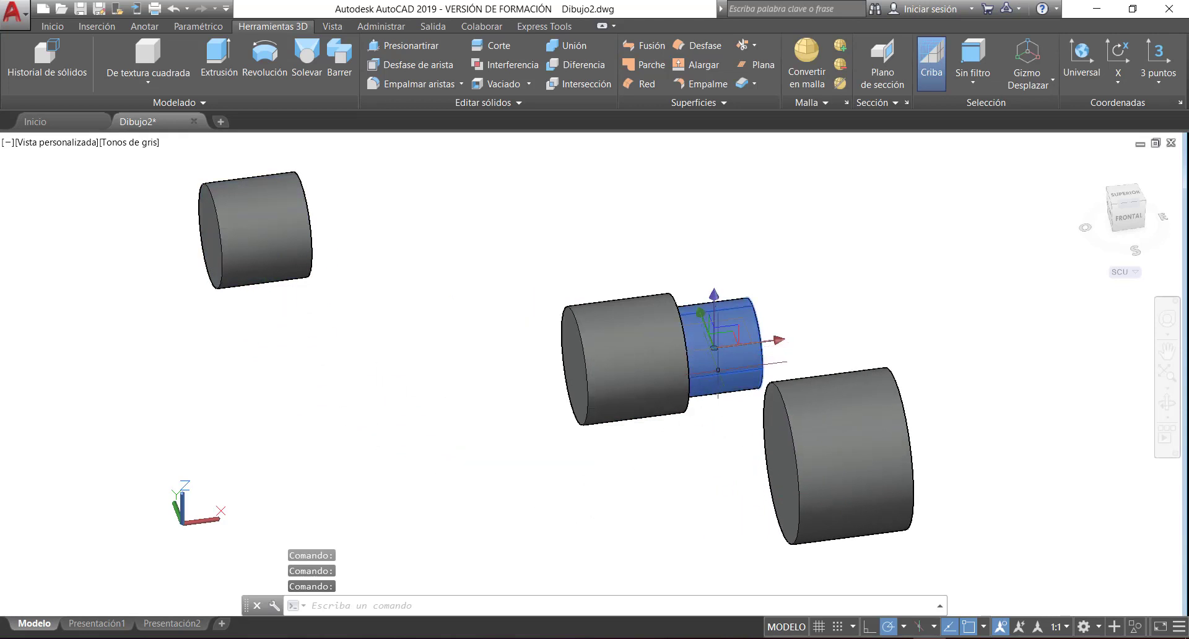
pyautogui.moveTo(714, 348); pyautogui.dragTo(813, 234)
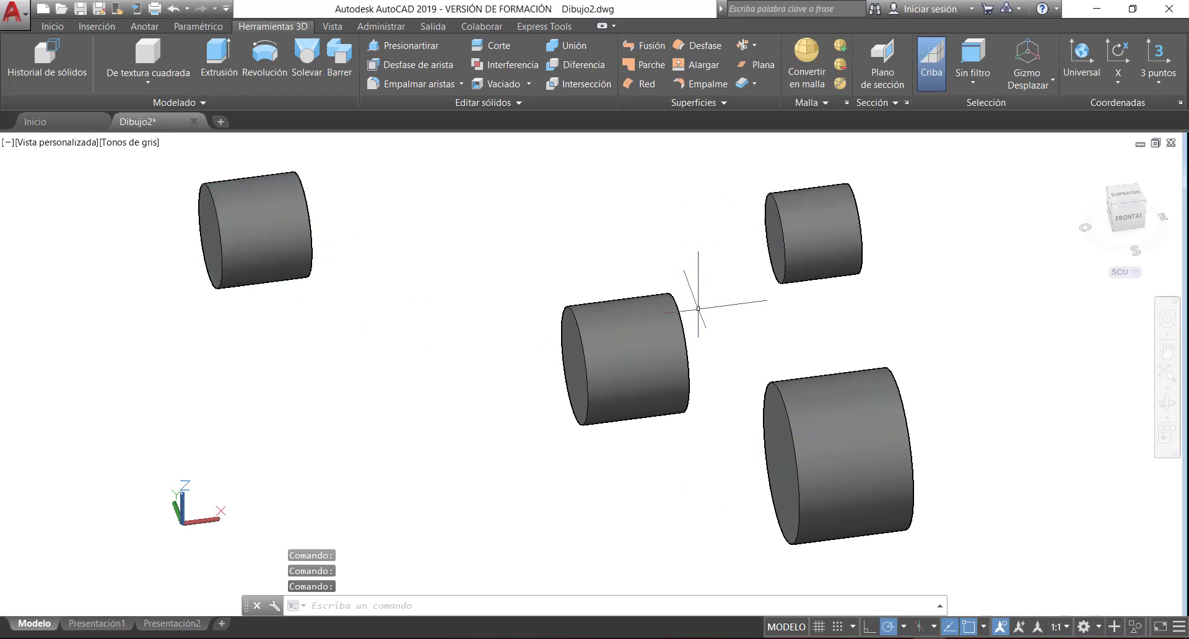
# - Undo the three cylinder moves
pyautogui.hotkey('ctrl', 'z')
pyautogui.hotkey('ctrl', 'z')
pyautogui.hotkey('ctrl', 'z')
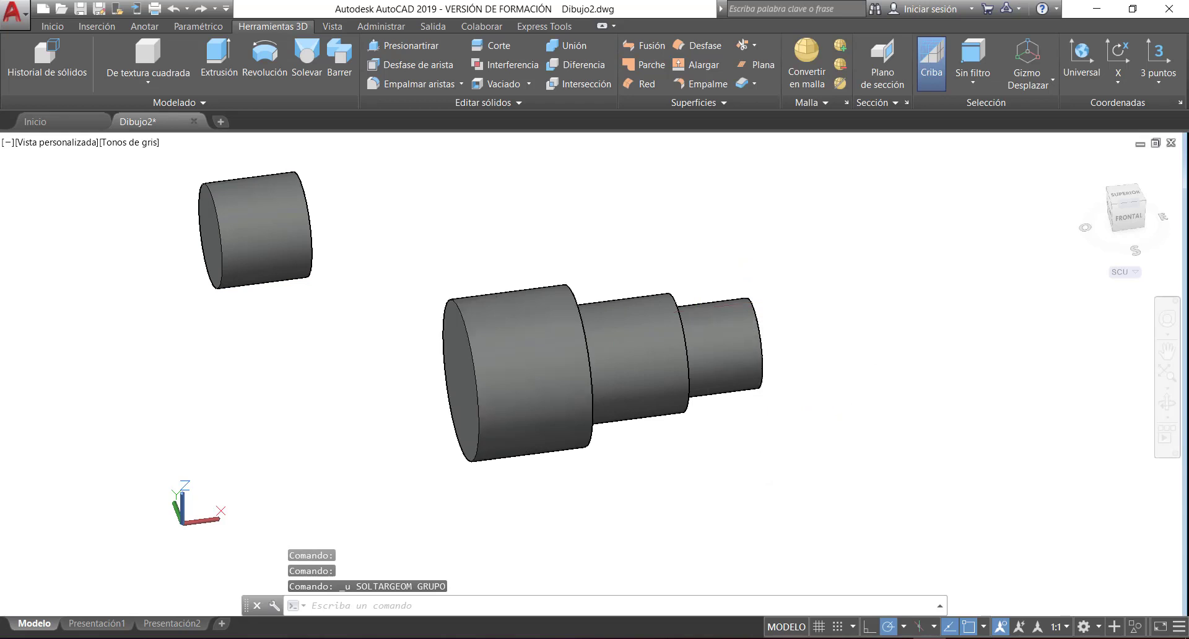
# - Try moving the left end cylinder about 1566 units up along the Z axis, and undo the move
pyautogui.click(430, 402)
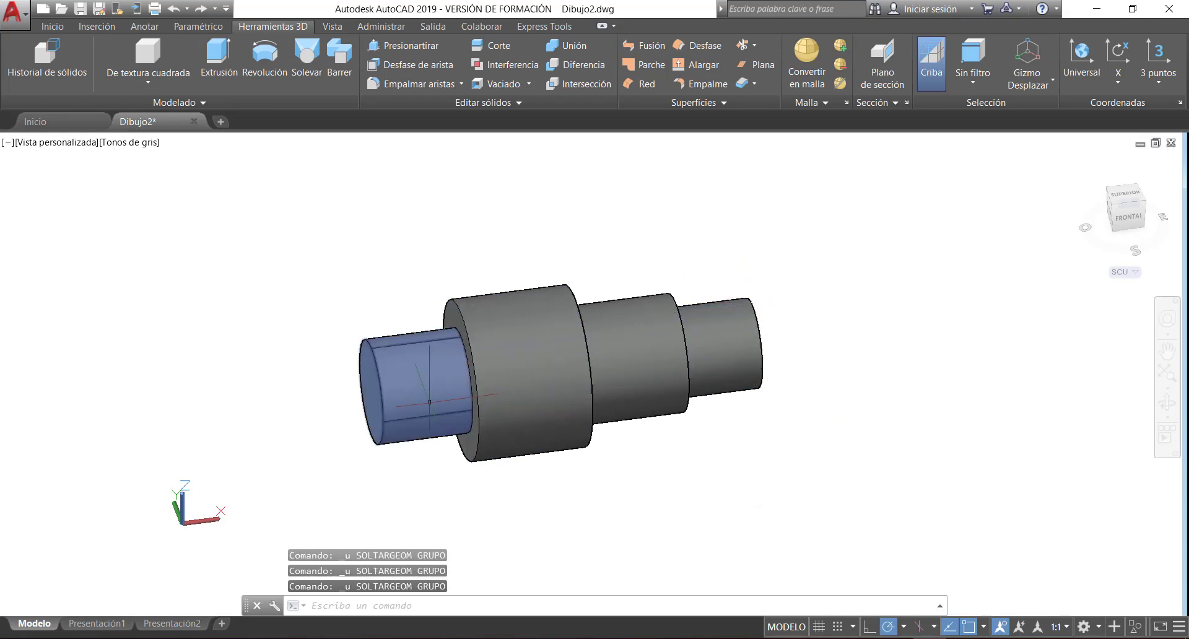
pyautogui.click(417, 401)
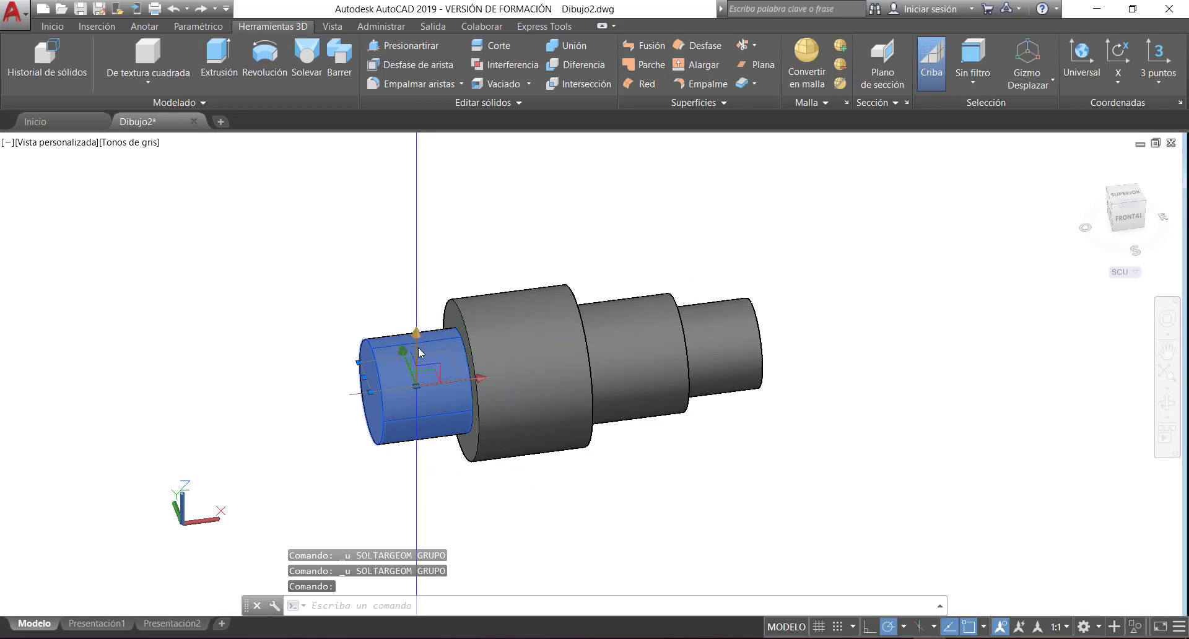
pyautogui.click(428, 374)
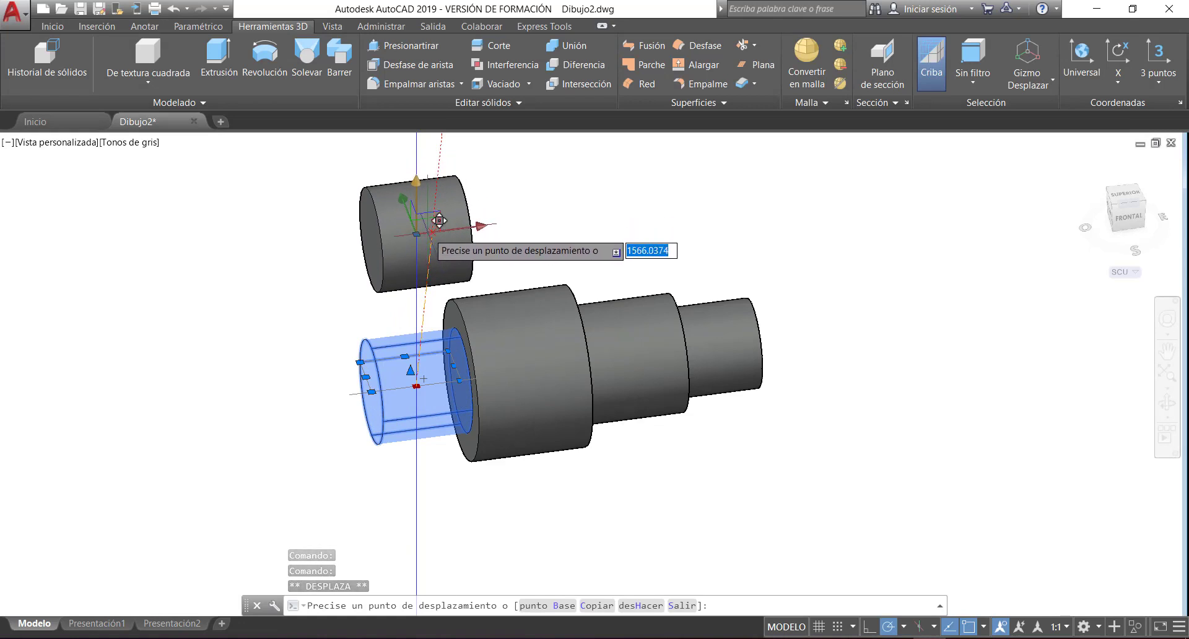
pyautogui.click(439, 220)
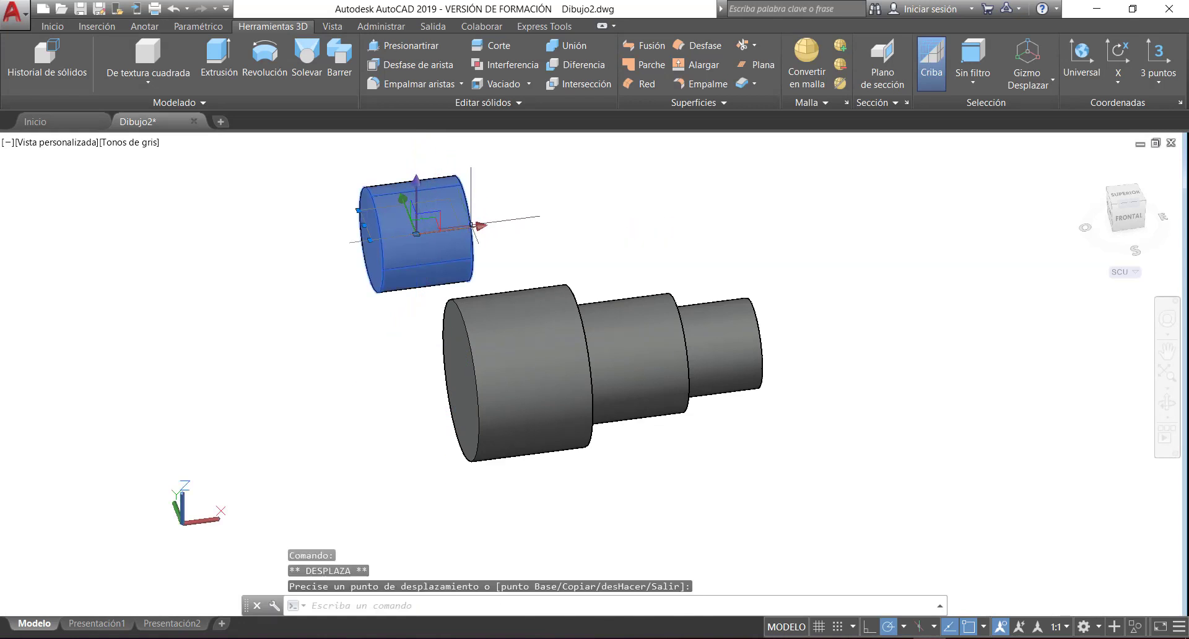
pyautogui.hotkey('ctrl', 'z')
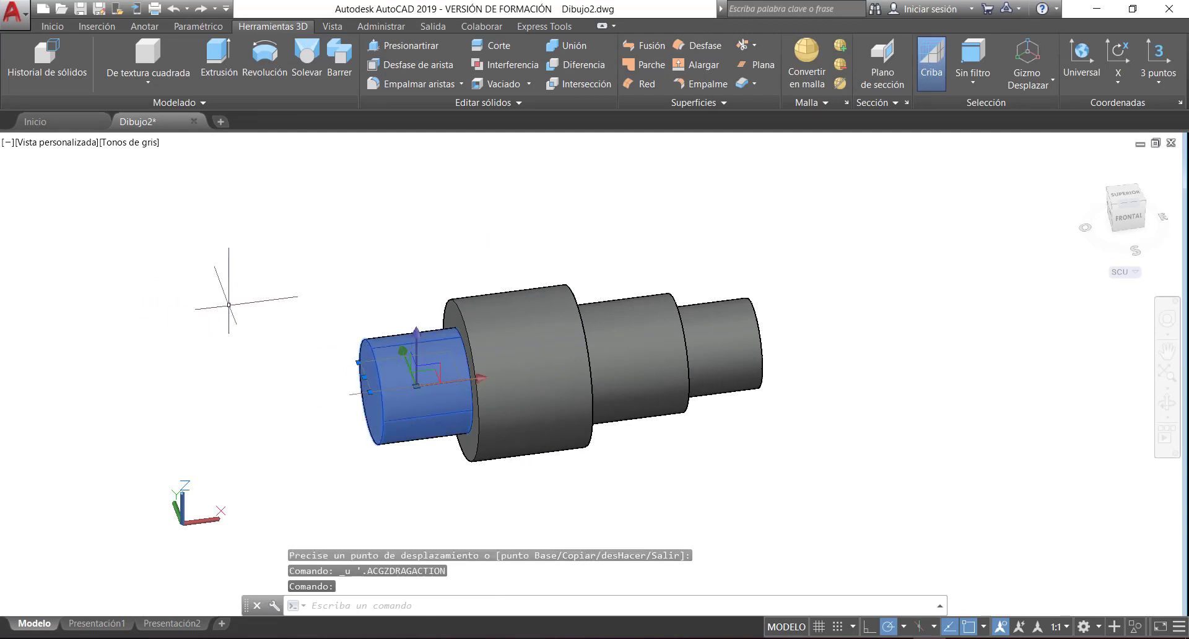
# - Try moving the left end cylinder by 100,100,100 from a base point on its end face, and undo the move
pyautogui.rightClick(229, 305)
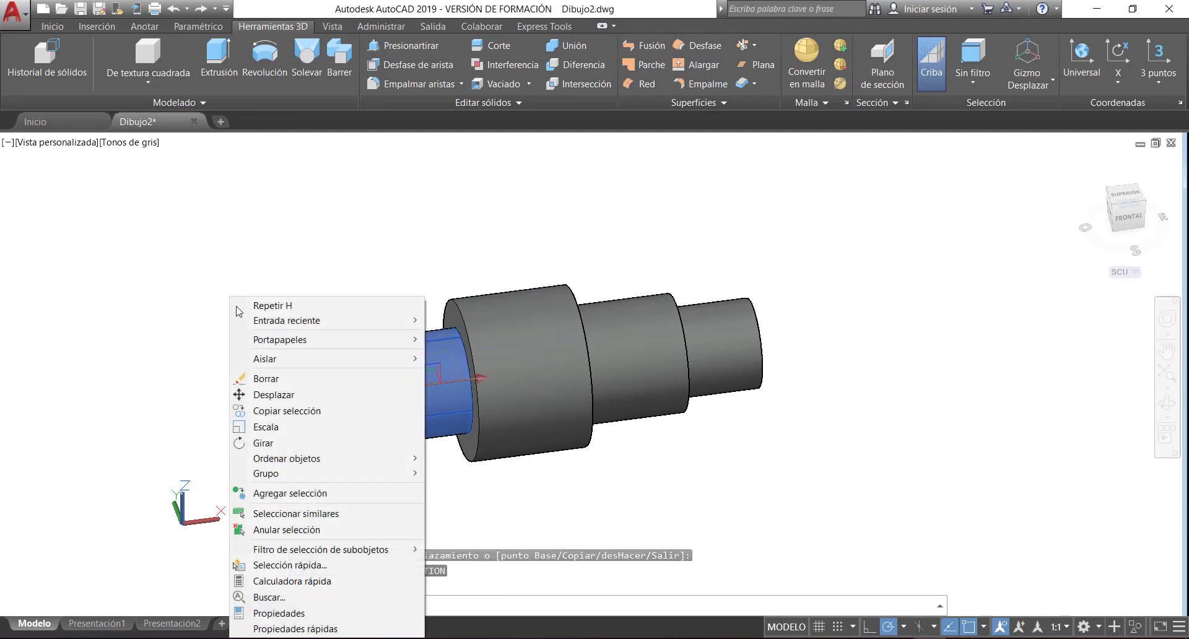
pyautogui.click(277, 397)
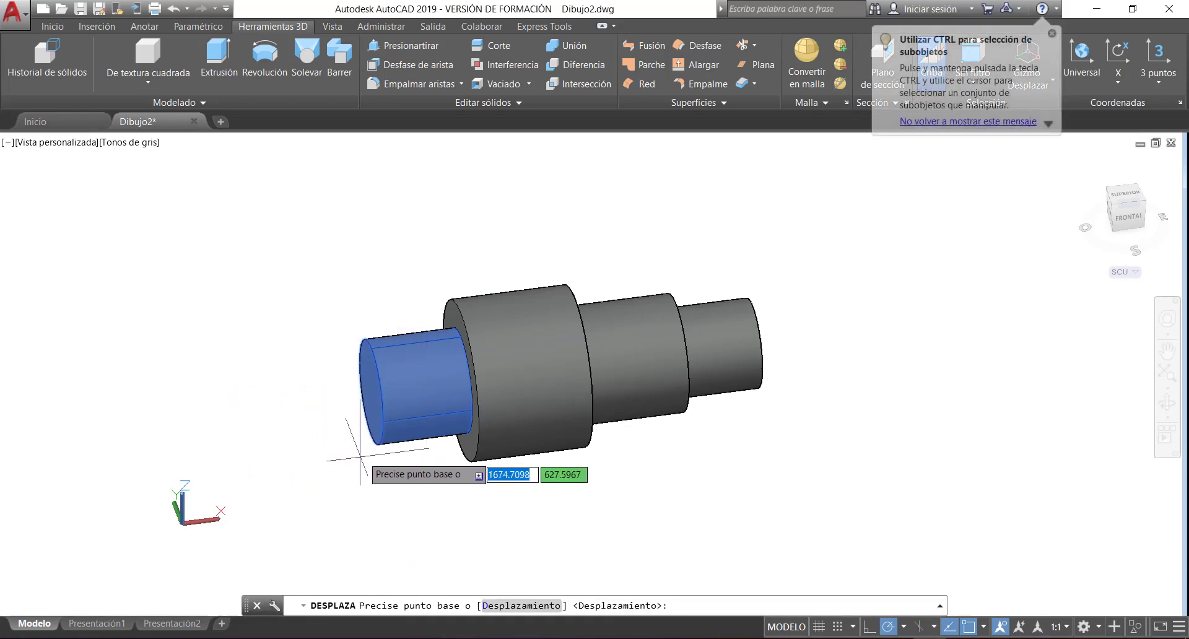
pyautogui.click(371, 391)
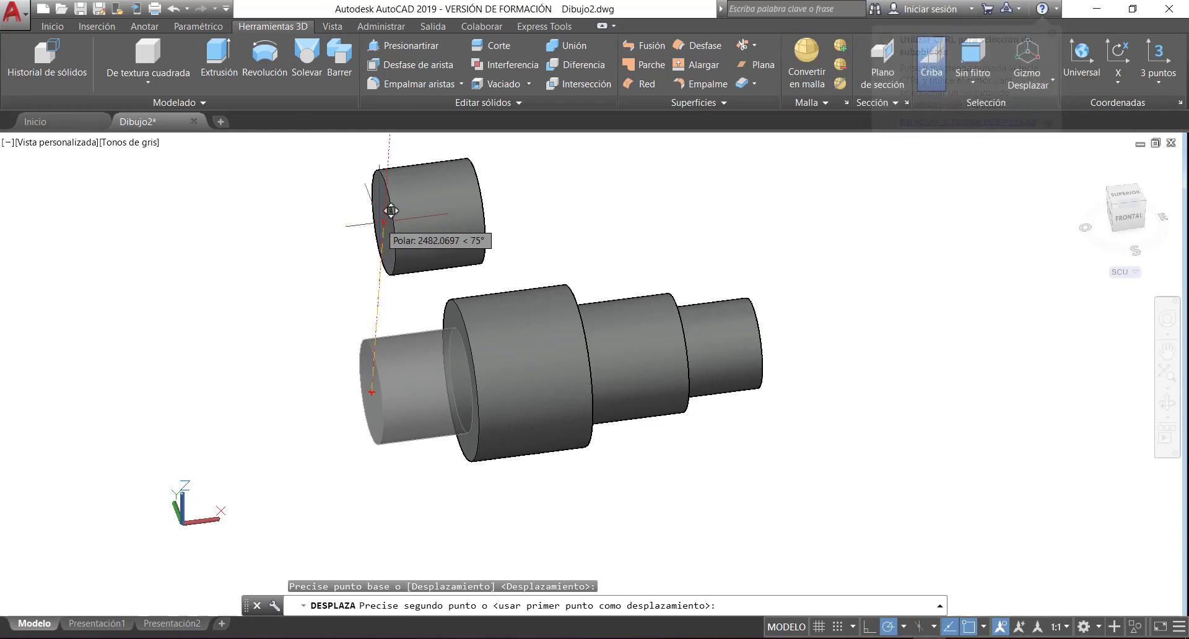
pyautogui.write('100')
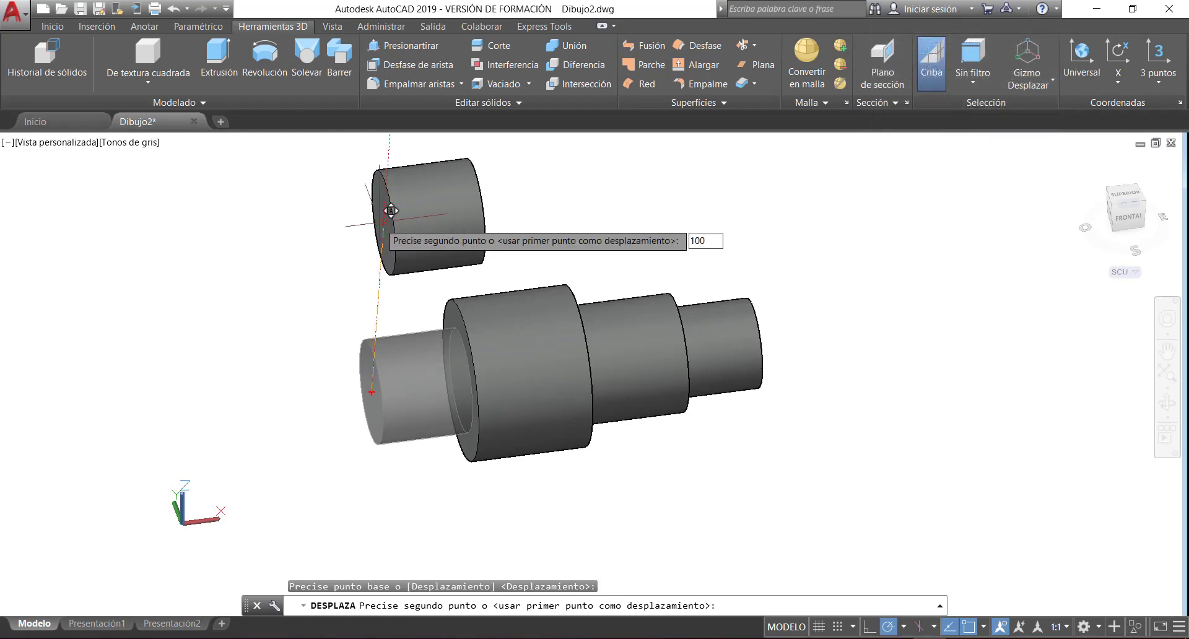
pyautogui.press('Tab')
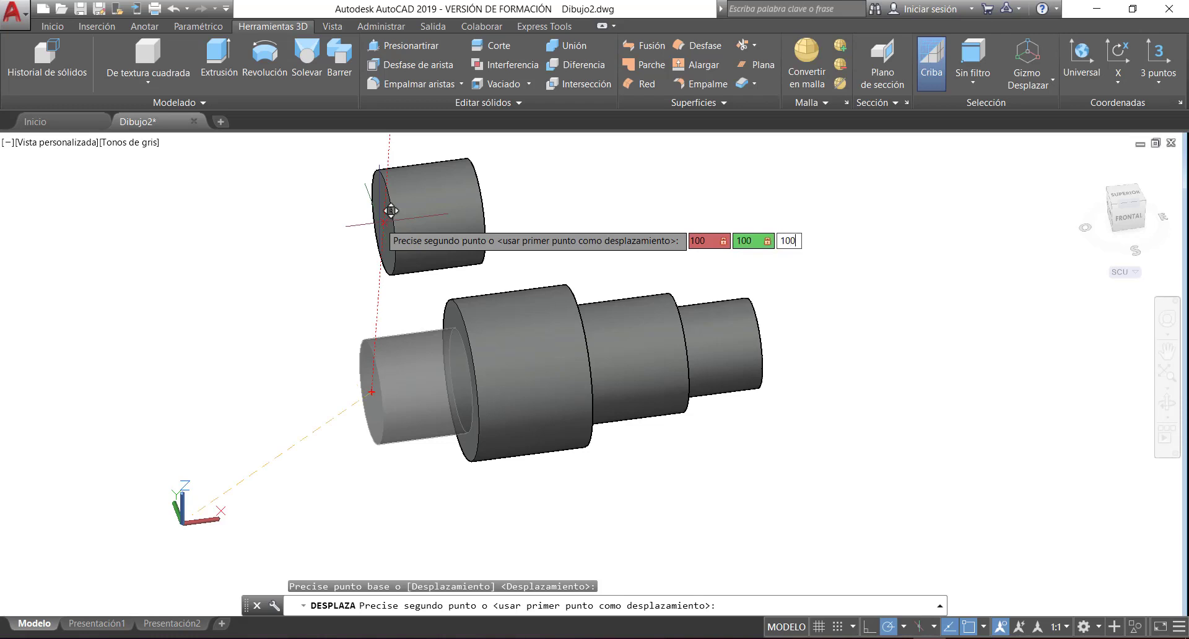
pyautogui.press('Return')
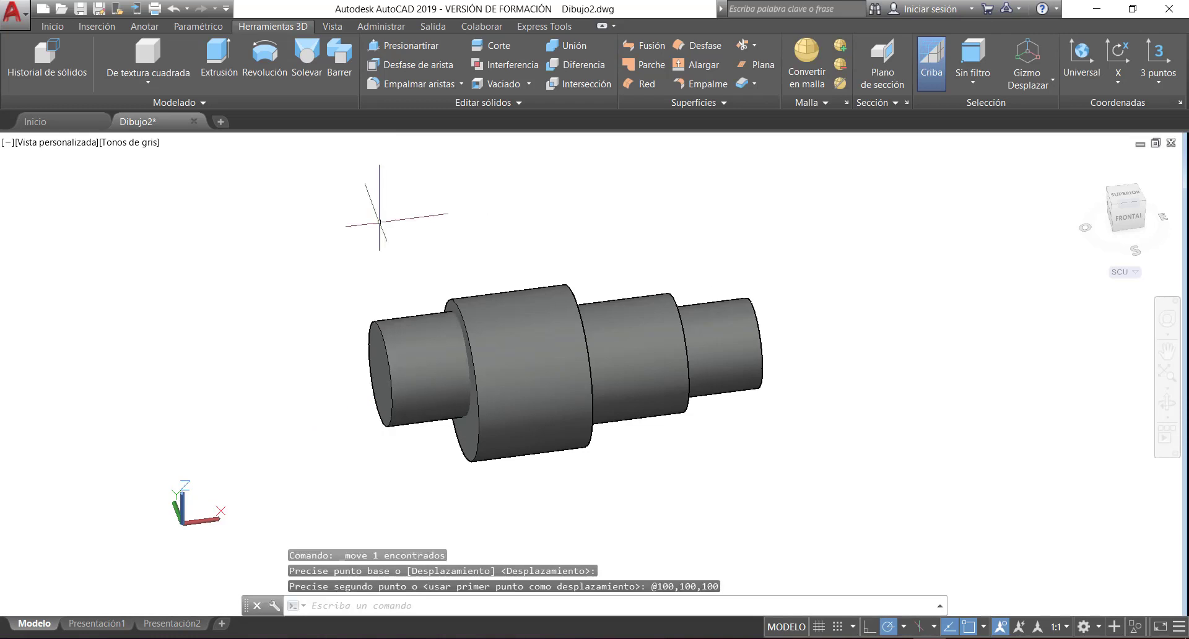
pyautogui.keyDown('shift'); pyautogui.moveTo(570, 363); pyautogui.dragTo(511, 357, button='middle'); pyautogui.keyUp('shift')
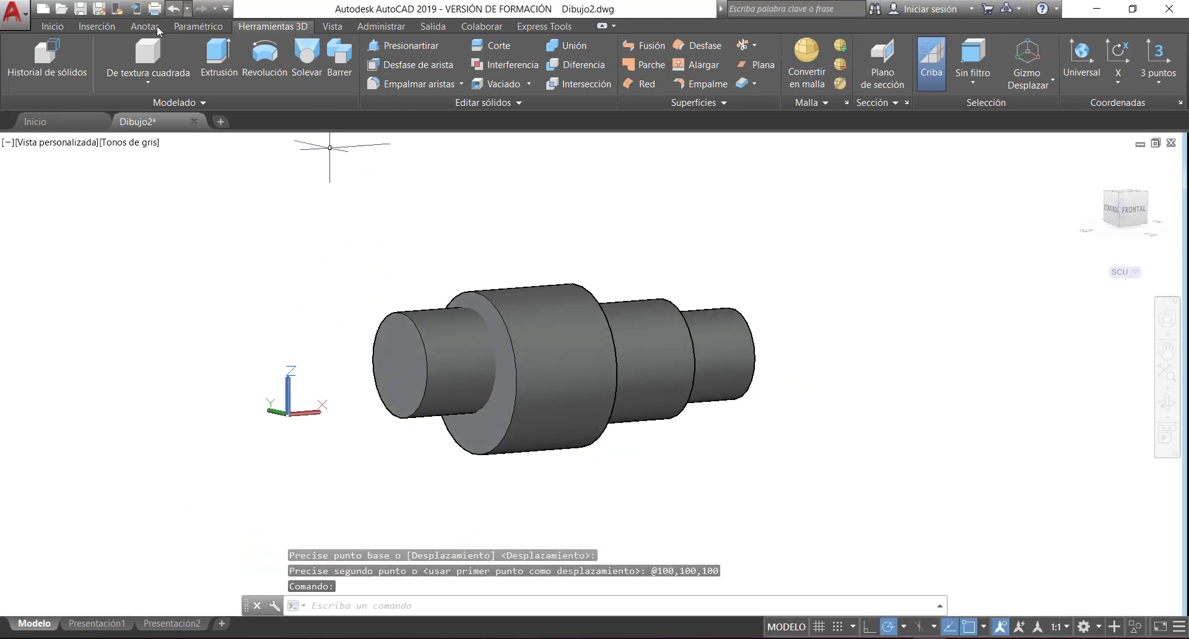
pyautogui.click(177, 8)
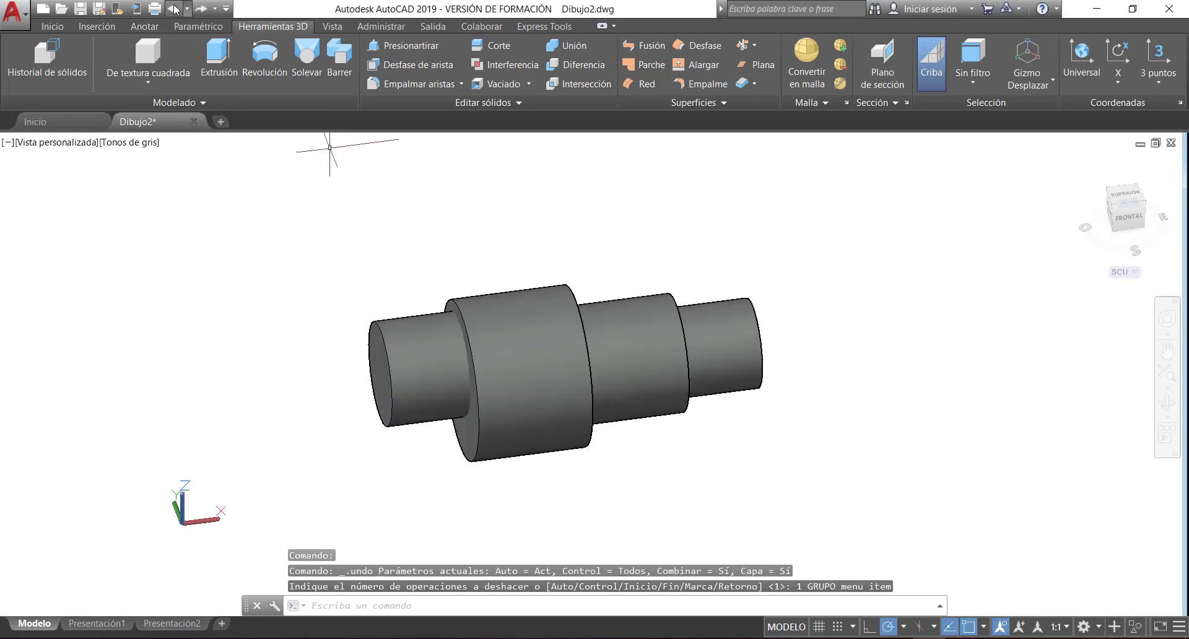
pyautogui.click(177, 8)
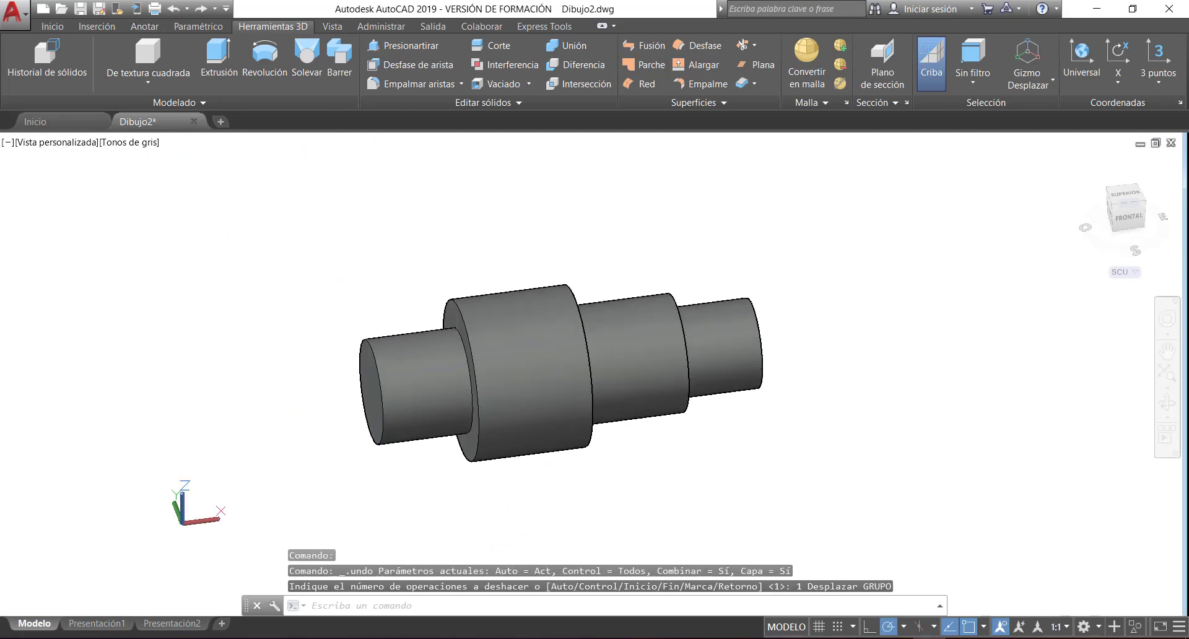
# - Join the four shaft cylinders into a single solid with the Union operation
pyautogui.keyDown('shift'); pyautogui.moveTo(626, 483); pyautogui.dragTo(557, 492, button='middle'); pyautogui.keyUp('shift')
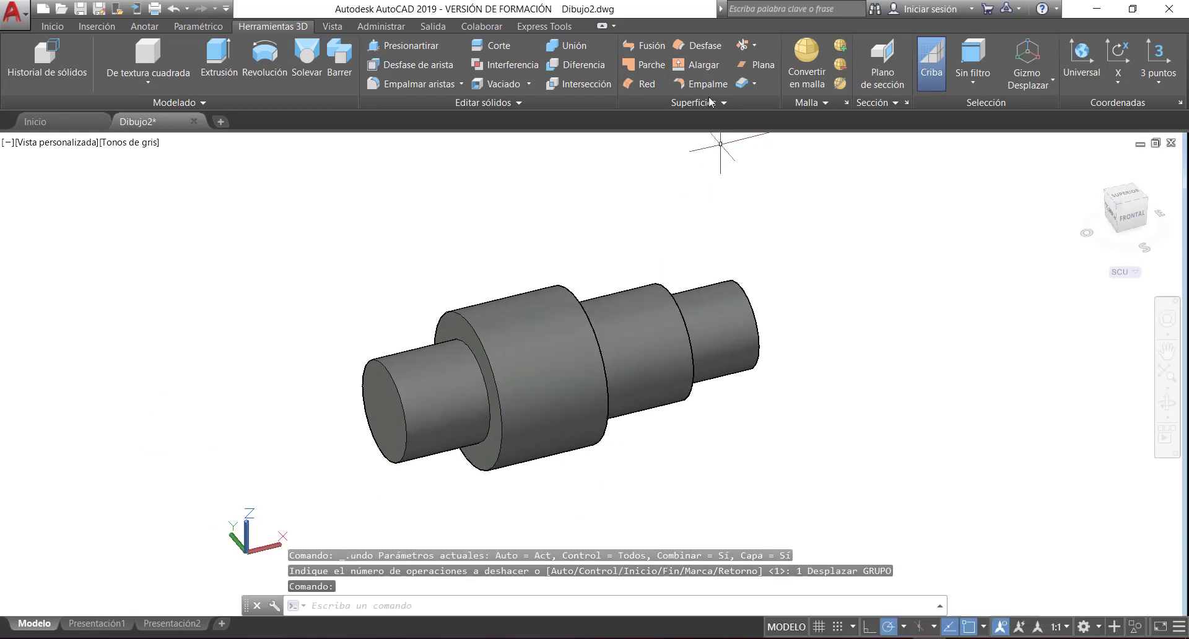
pyautogui.click(575, 46)
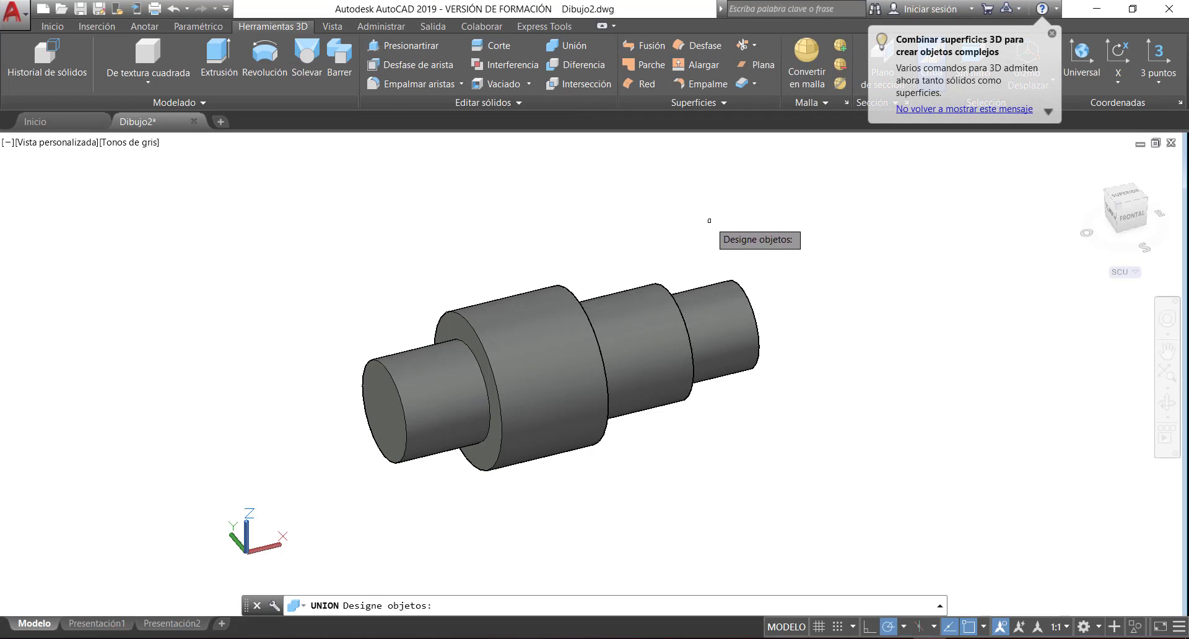
pyautogui.click(807, 237)
pyautogui.click(315, 499)
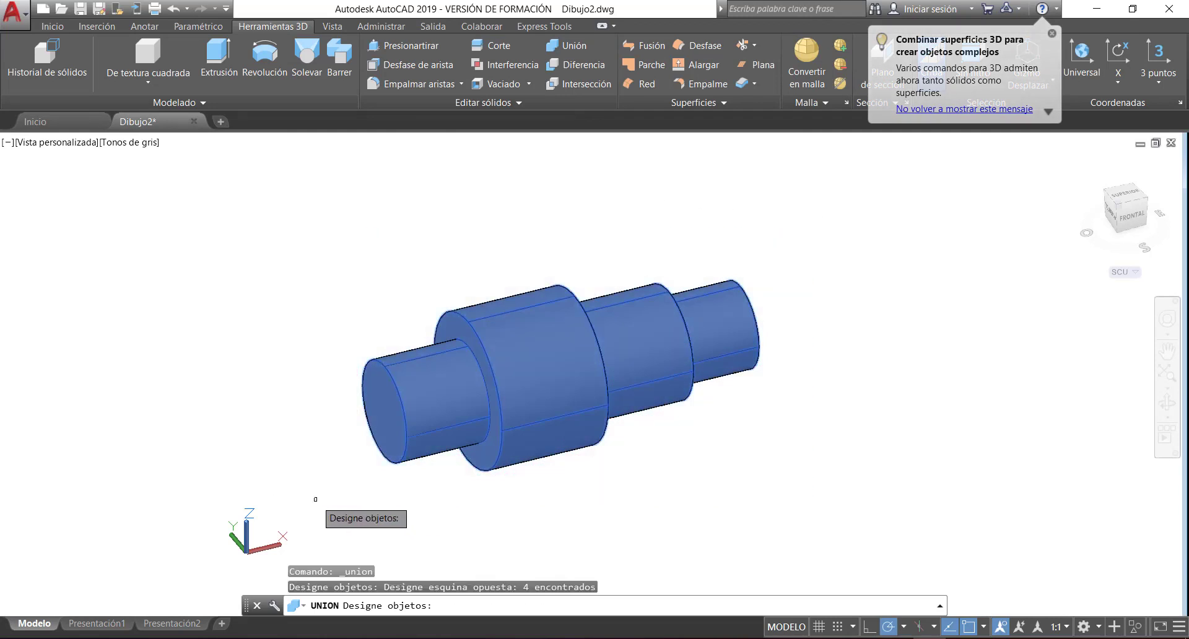
pyautogui.press('Return')
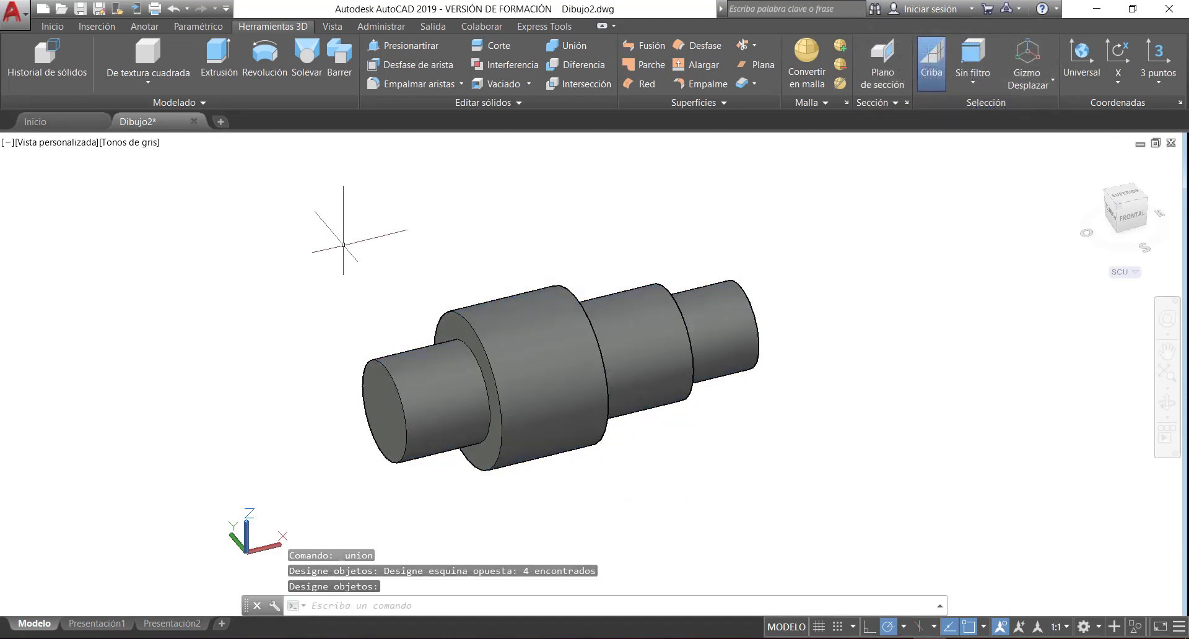
pyautogui.keyDown('shift'); pyautogui.moveTo(718, 464); pyautogui.dragTo(701, 437, button='middle'); pyautogui.keyUp('shift')
pyautogui.click(532, 362)
pyautogui.moveTo(518, 390); pyautogui.dragTo(562, 389)
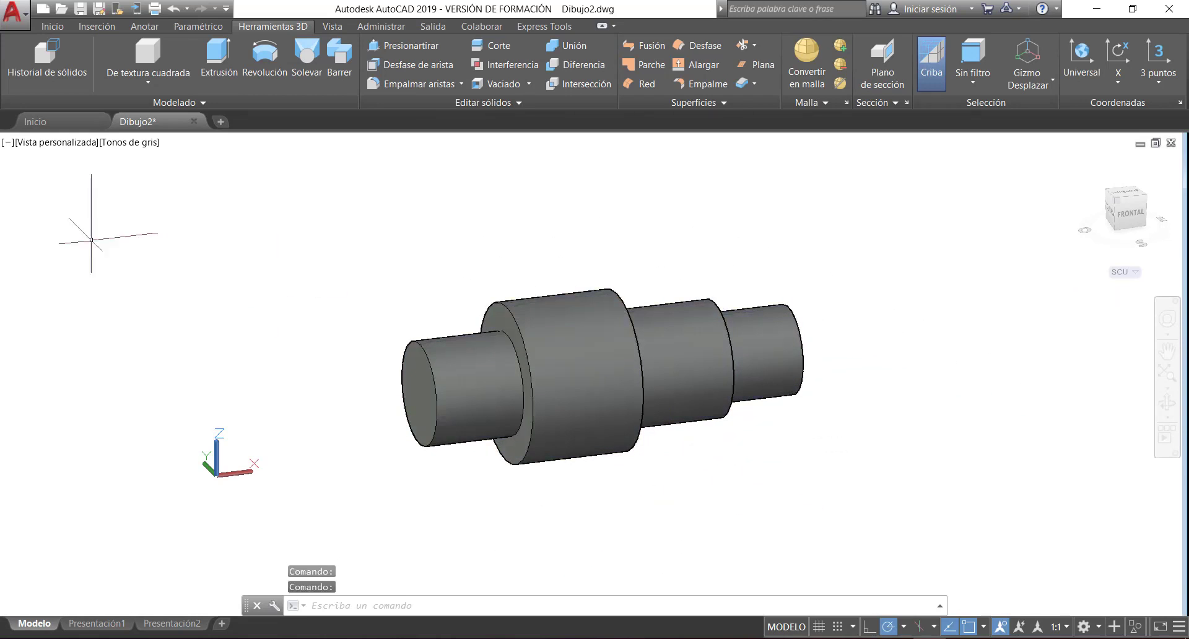
# - Switch to the Superior view and set the visual style to Estructura alámbrica 2D
pyautogui.click(54, 149)
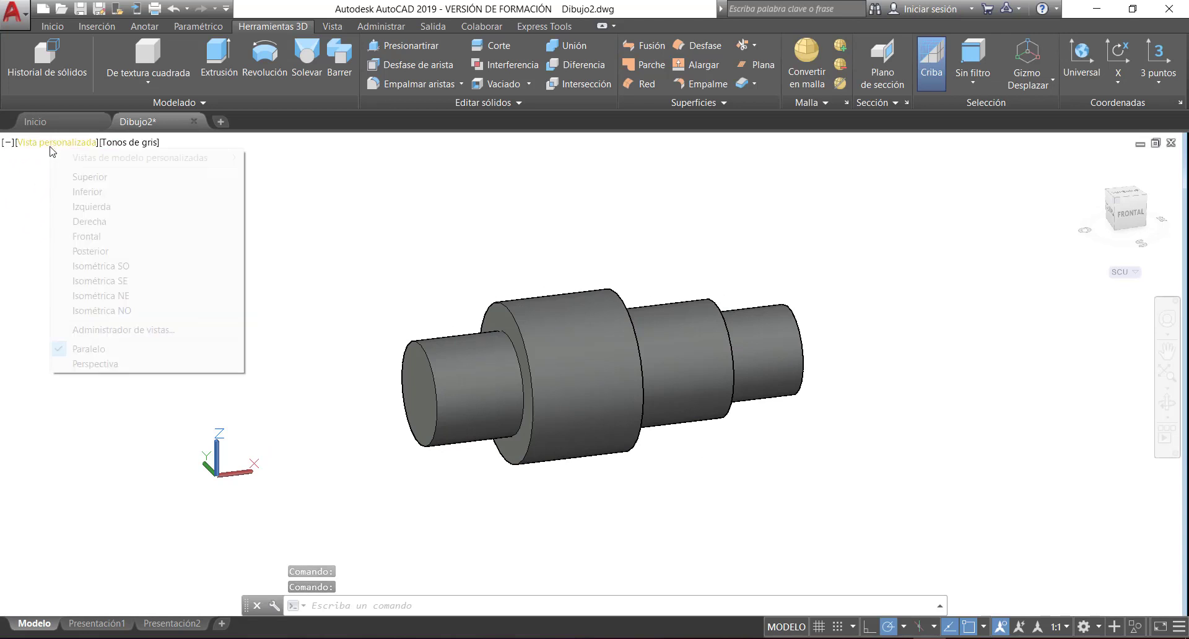
pyautogui.click(86, 177)
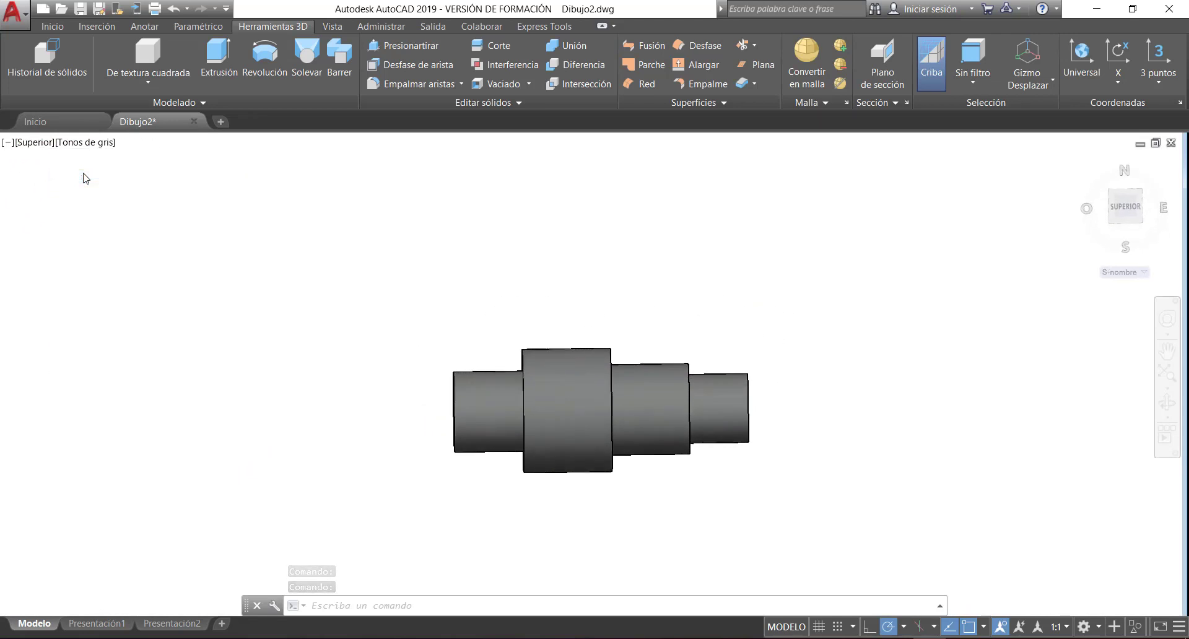
pyautogui.scroll(2, 602, 422)
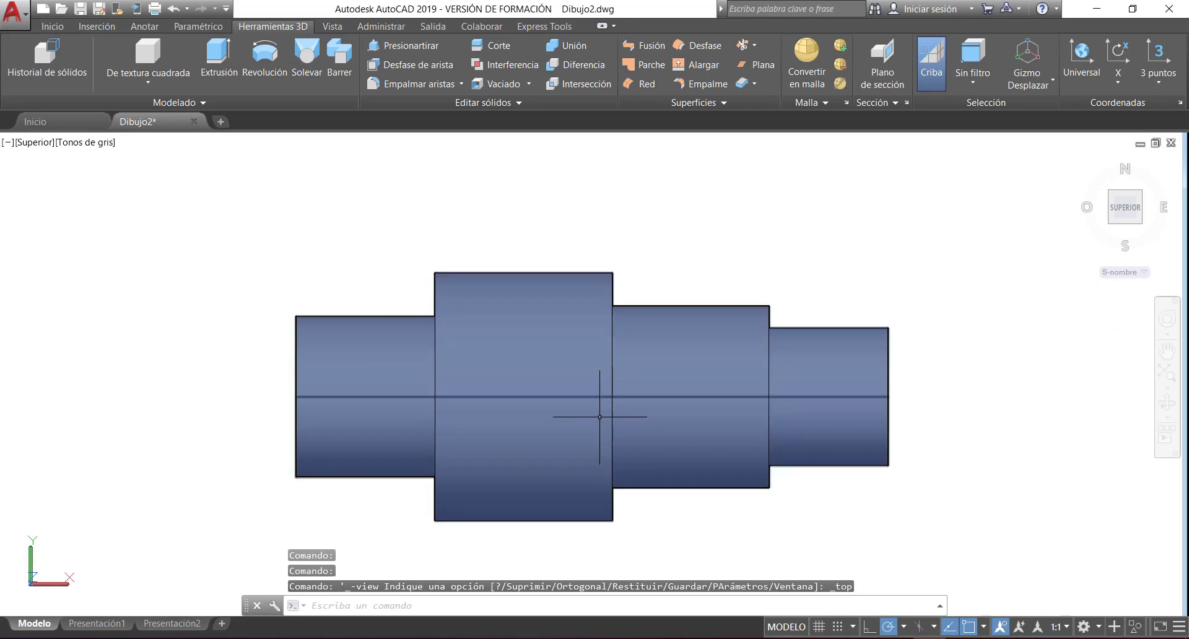
pyautogui.click(87, 148)
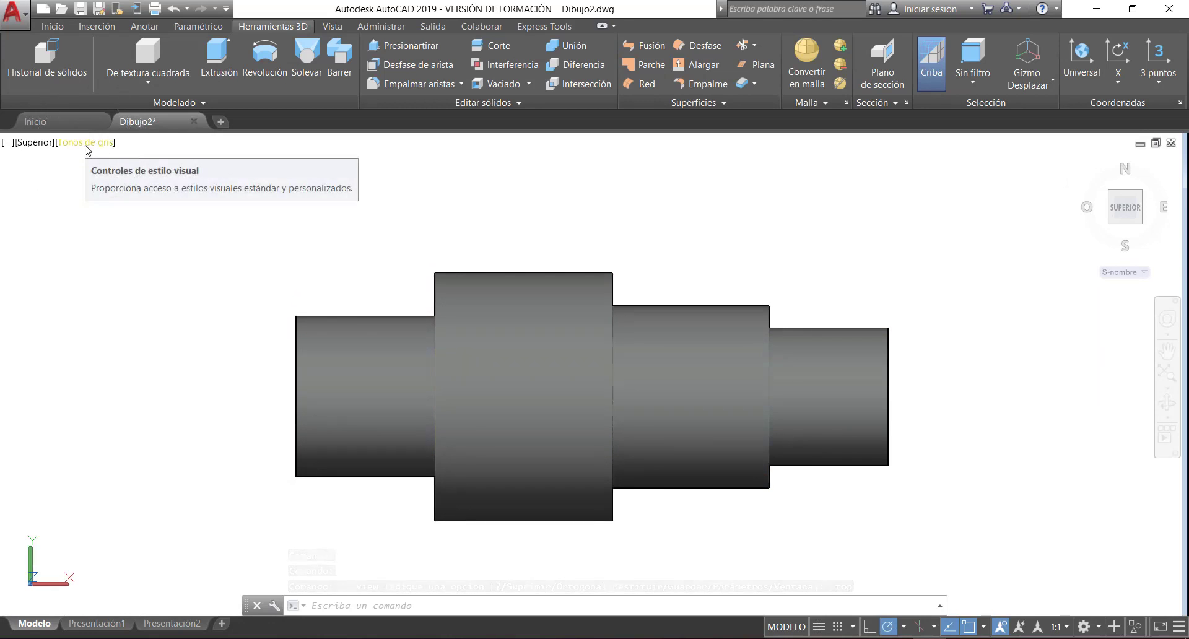
pyautogui.click(87, 150)
pyautogui.click(121, 177)
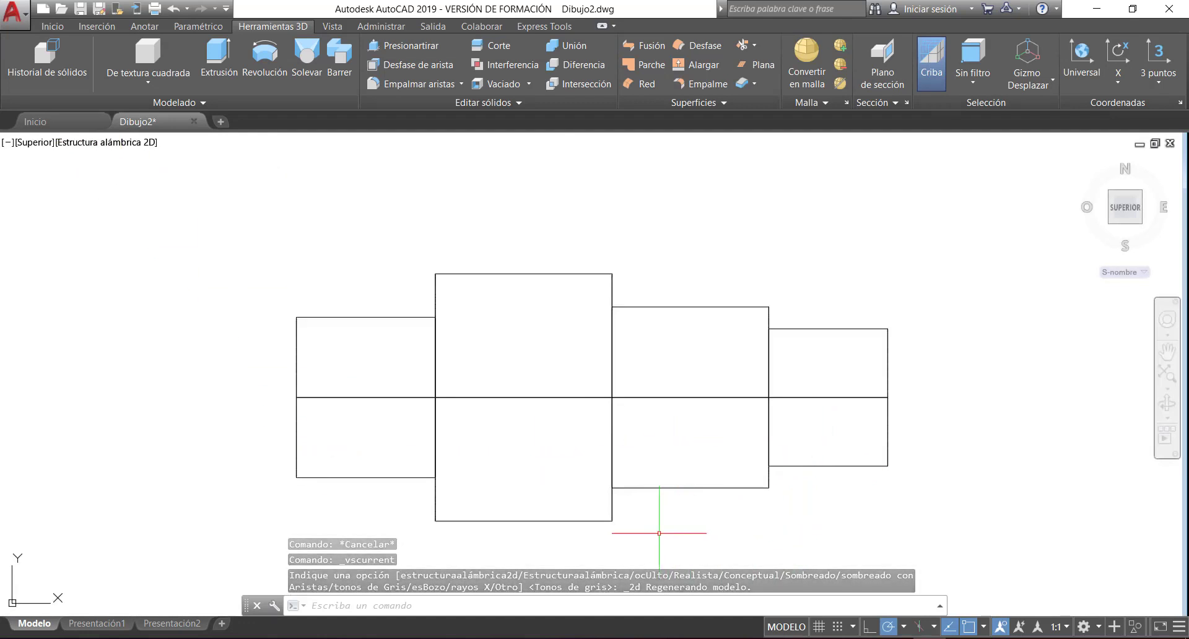
pyautogui.click(476, 330)
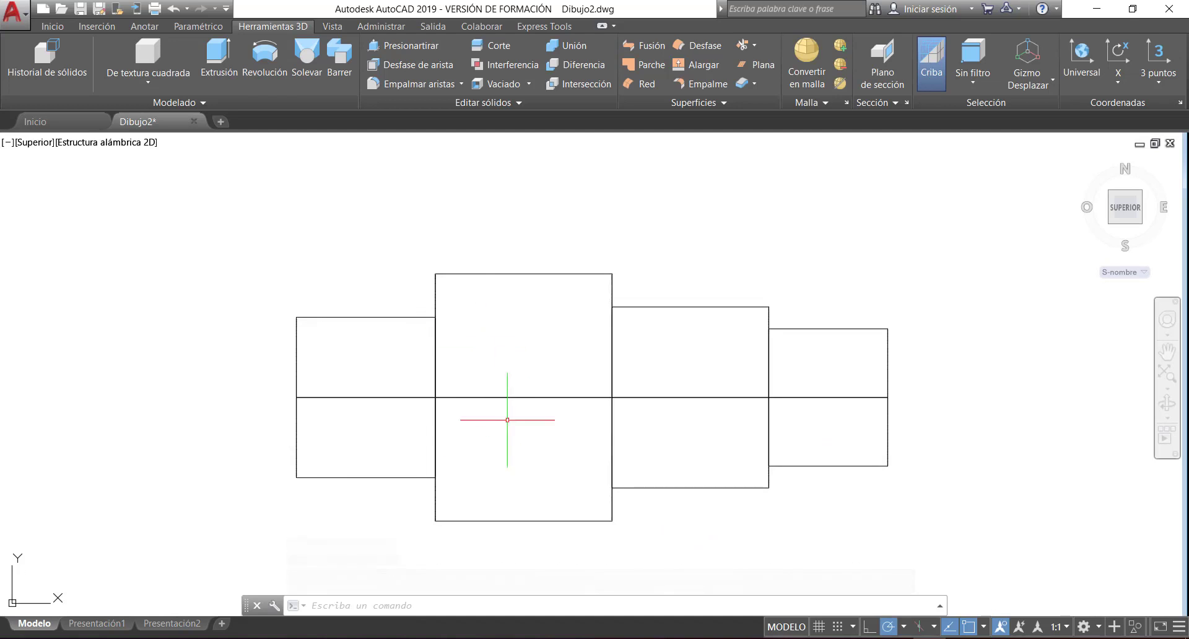
# - Examine the wireframe shaft from an orbited end view, the Superior view and the Izquierda view
pyautogui.keyDown('shift'); pyautogui.moveTo(442, 433); pyautogui.dragTo(539, 239, button='middle'); pyautogui.keyUp('shift')
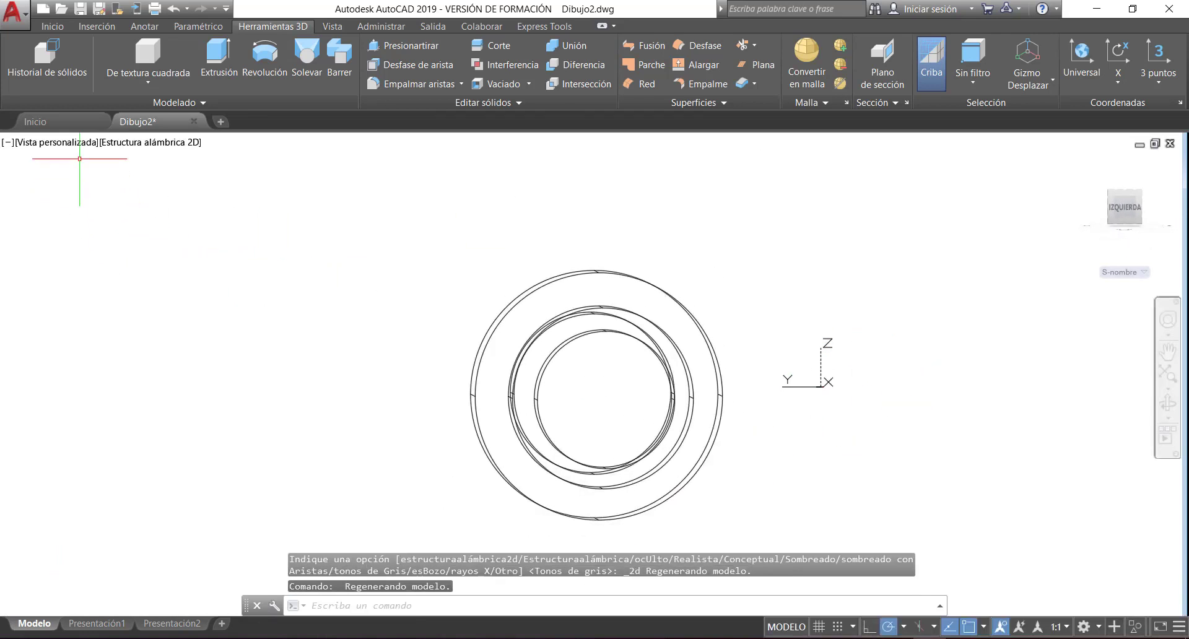
pyautogui.click(64, 145)
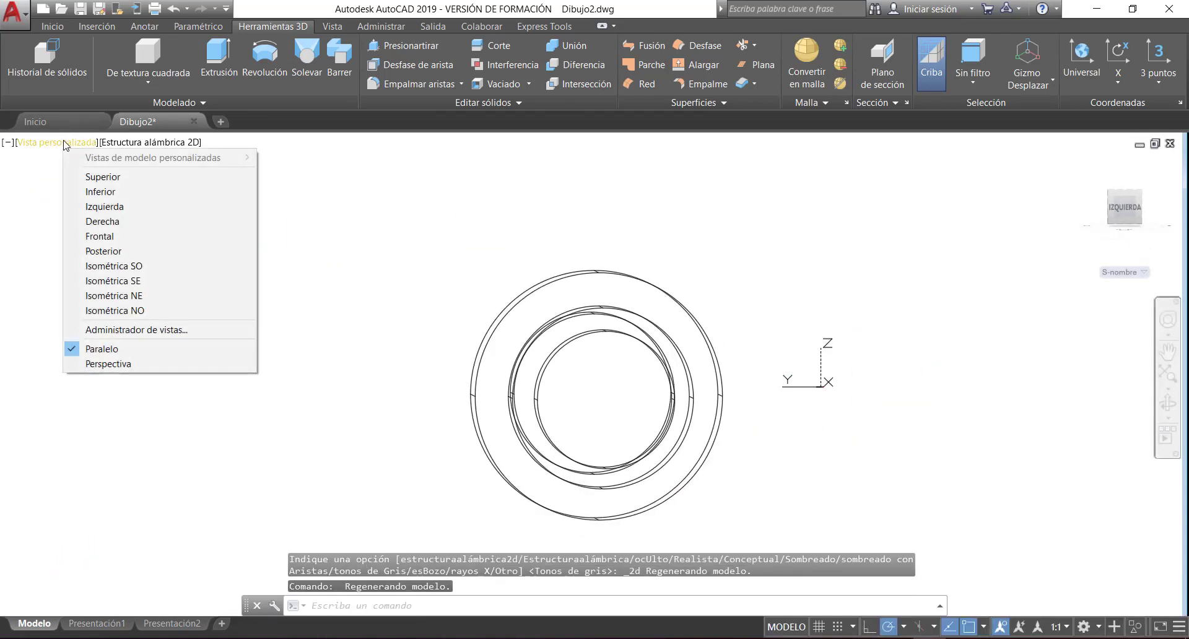
pyautogui.click(85, 178)
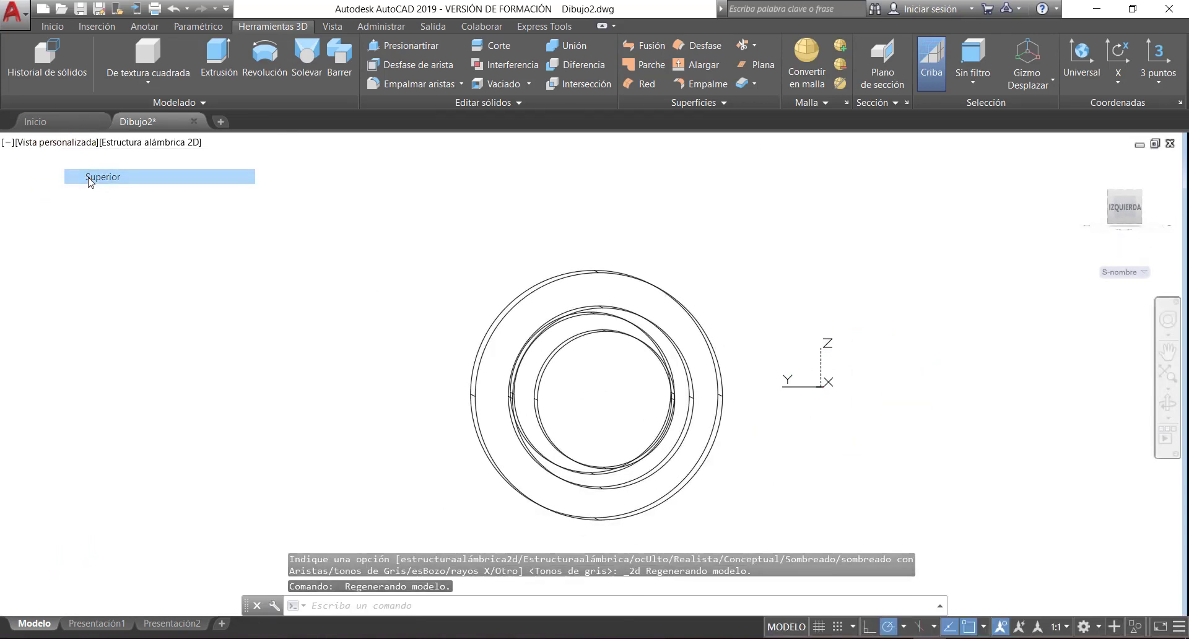
pyautogui.click(36, 144)
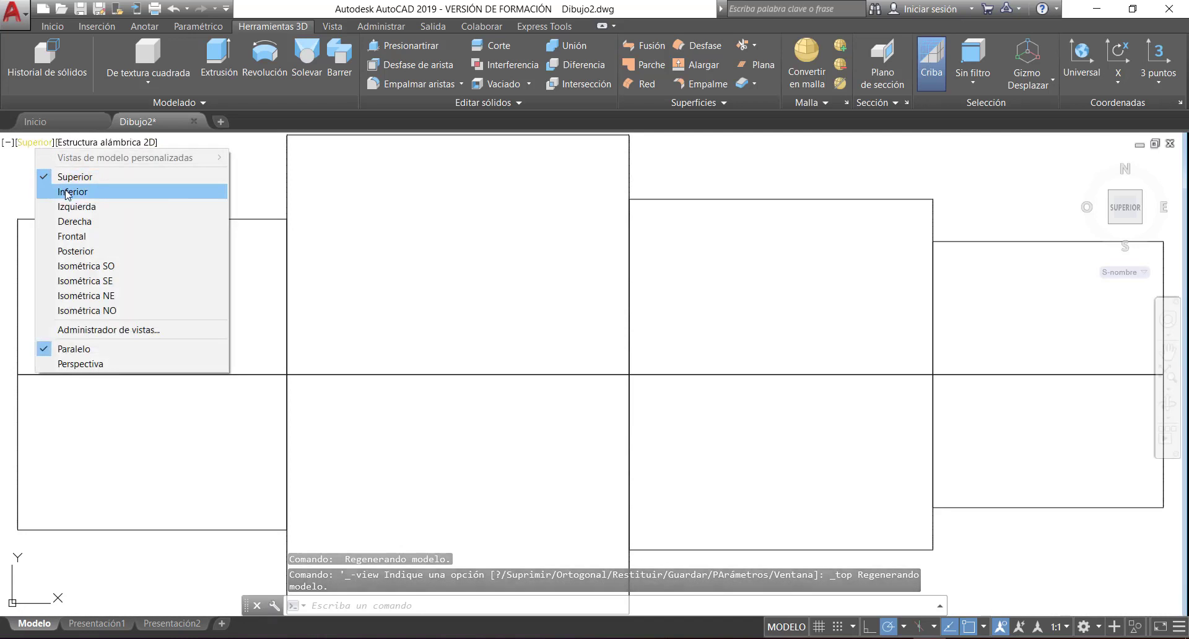
pyautogui.click(73, 206)
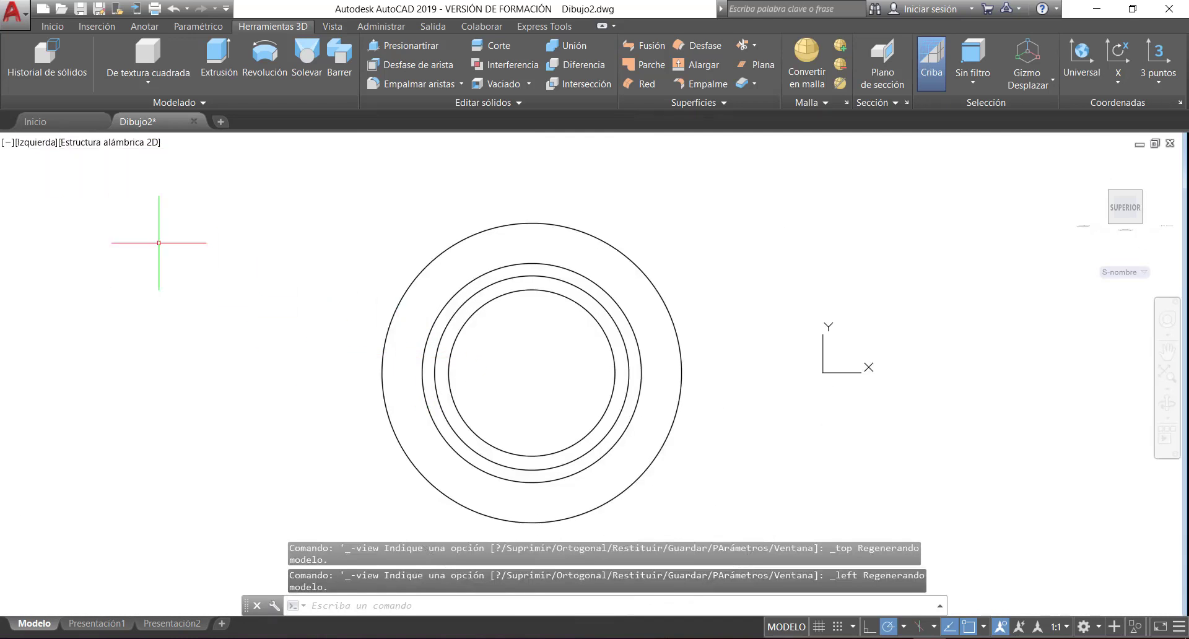
# - Set the view of the wireframe shaft to Frontal
pyautogui.click(37, 144)
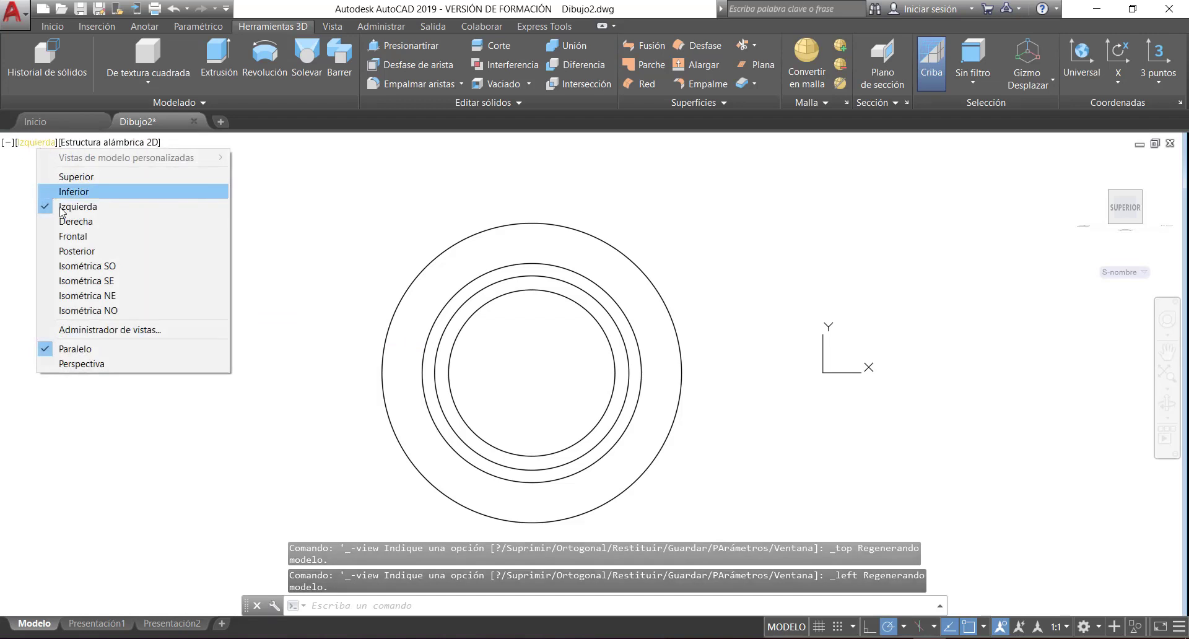
pyautogui.click(70, 236)
pyautogui.scroll(-4, 523, 378)
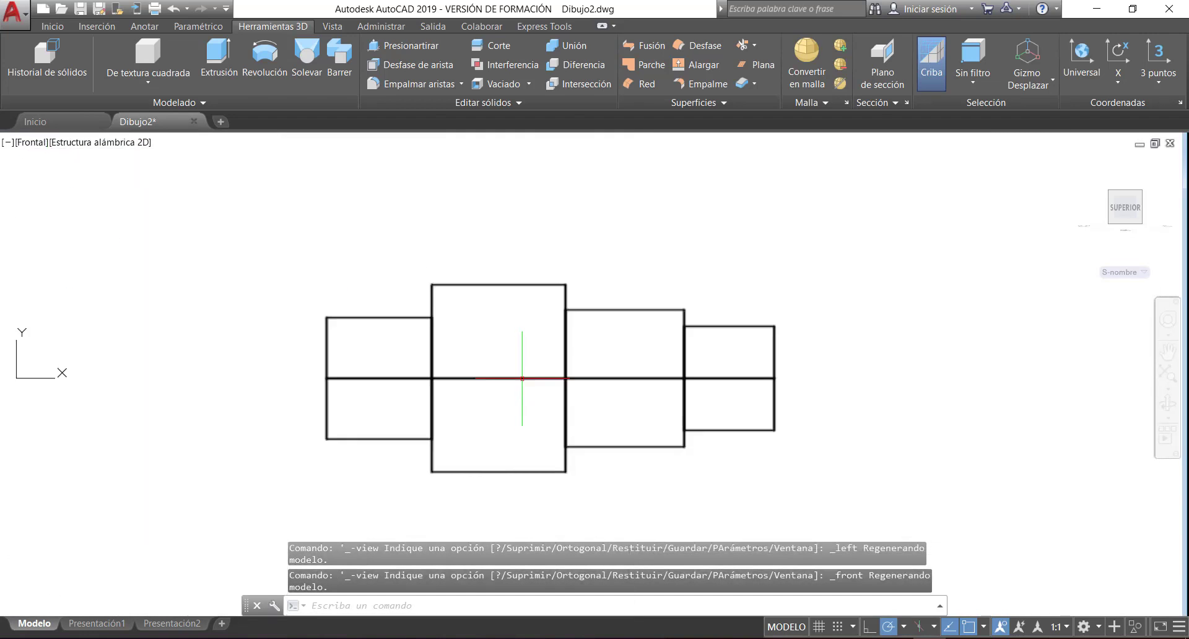
pyautogui.moveTo(551, 426)
pyautogui.mouseDown(button='middle')
pyautogui.moveTo(603, 414)
pyautogui.moveTo(510, 417)
pyautogui.mouseUp(button='middle')
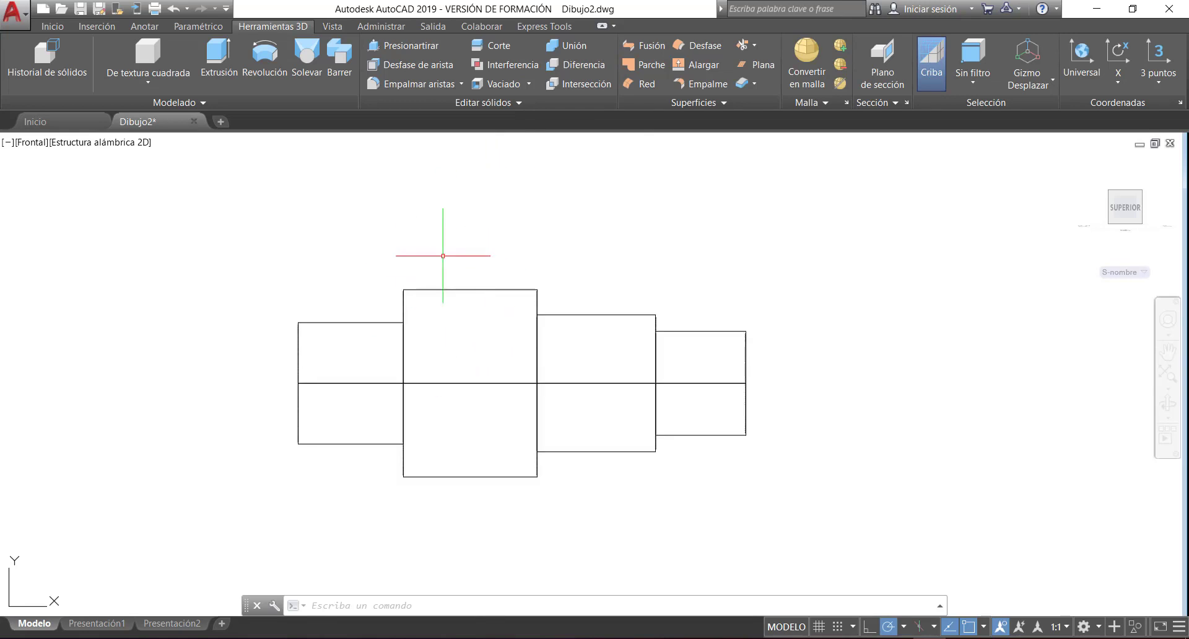
pyautogui.scroll(2, 462, 267)
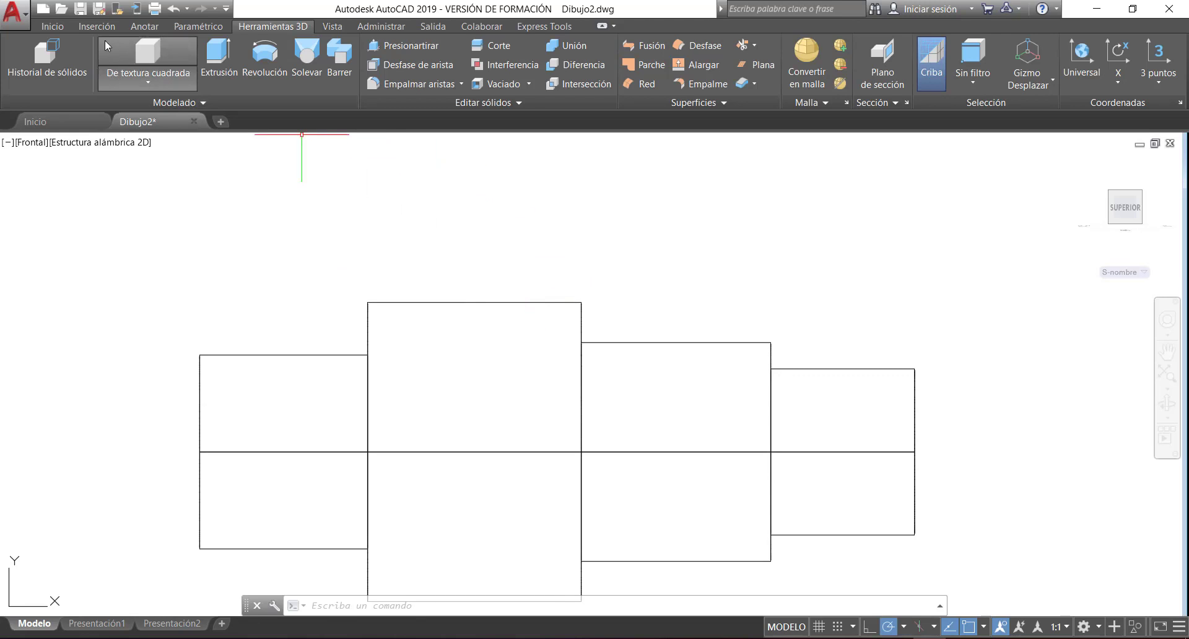
# - Draw a circle of about 302 radius centred midway between the two upper corners of the largest shaft section
pyautogui.click(57, 27)
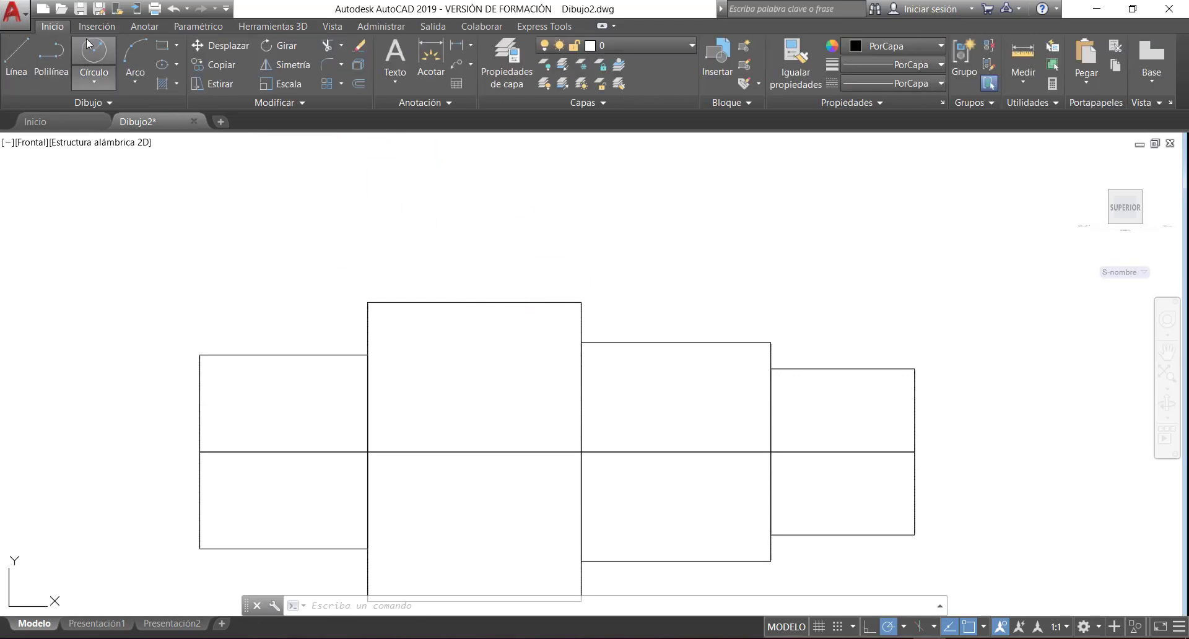
pyautogui.click(95, 59)
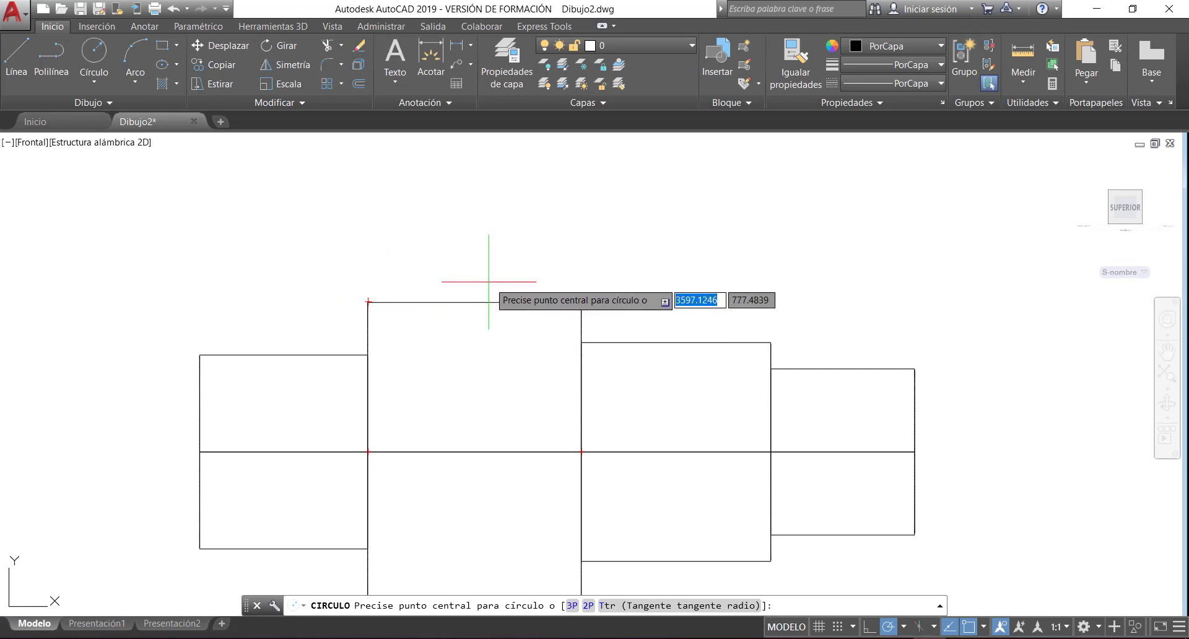
pyautogui.scroll(-2, 500, 274)
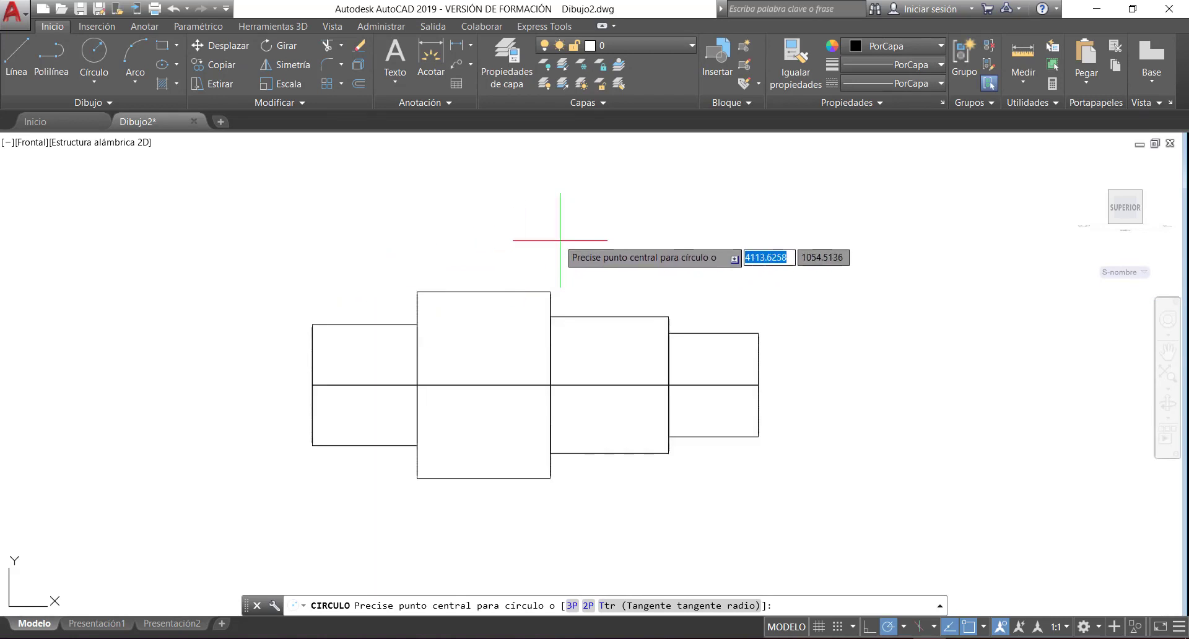
pyautogui.keyDown('shift'); pyautogui.rightClick(514, 231); pyautogui.keyUp('shift')
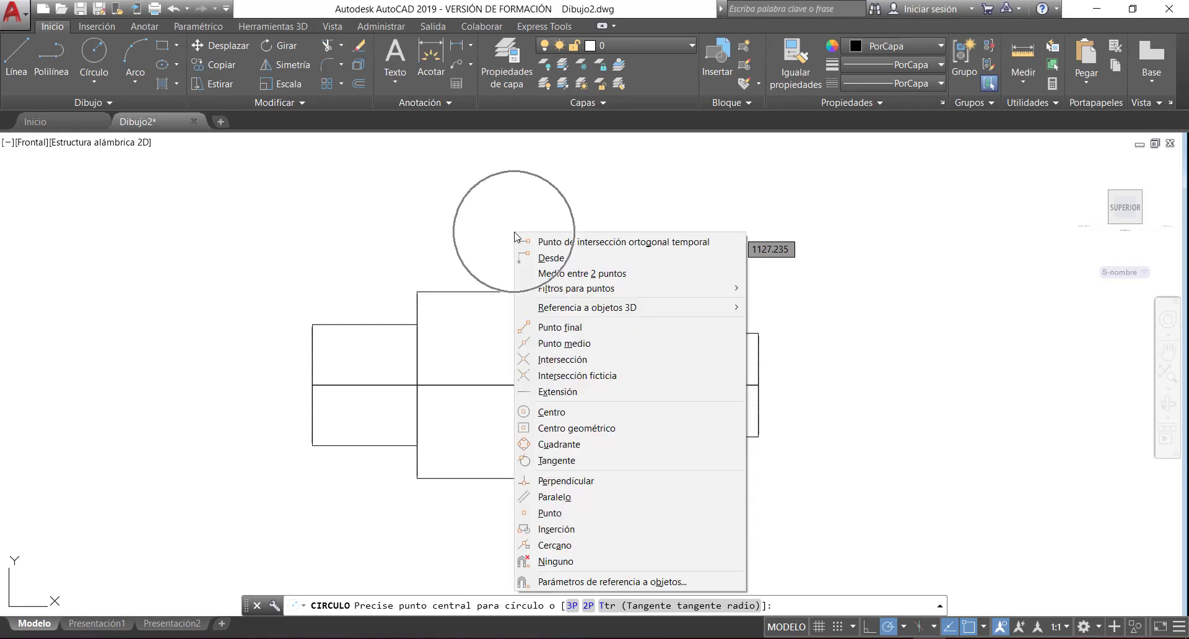
pyautogui.click(602, 274)
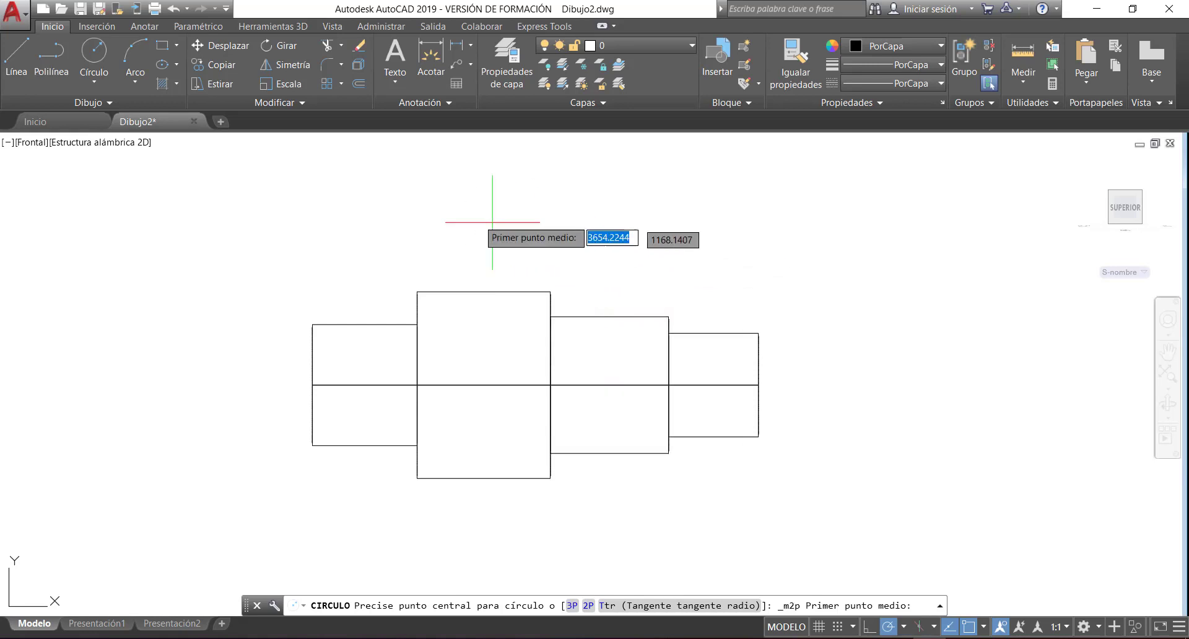
pyautogui.click(418, 292)
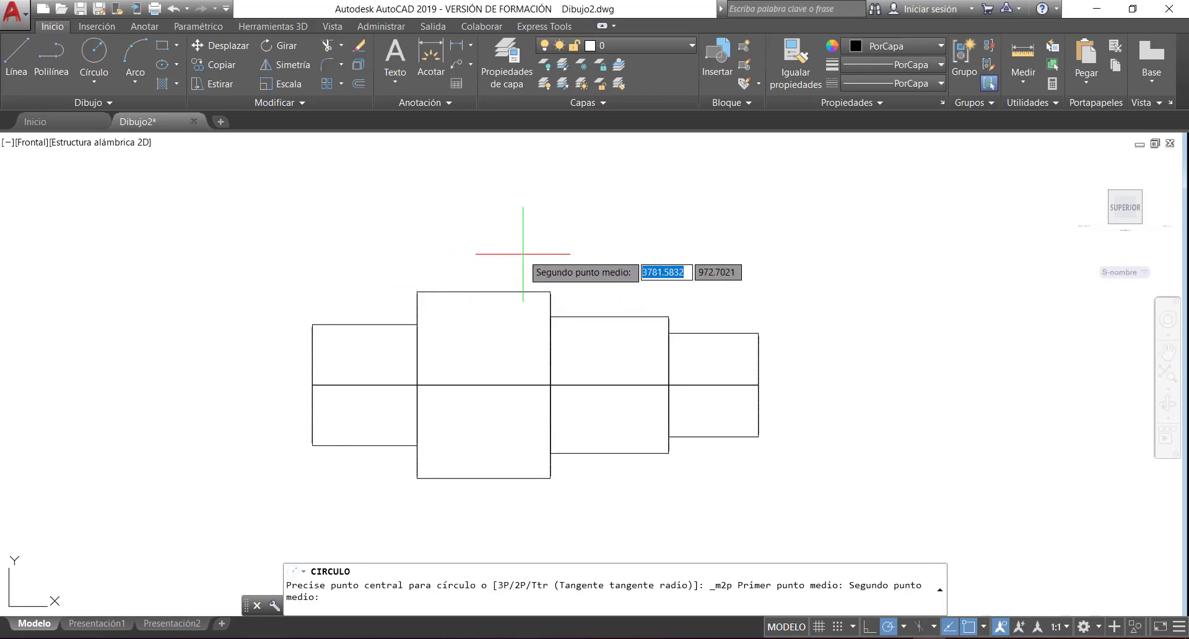
pyautogui.click(550, 291)
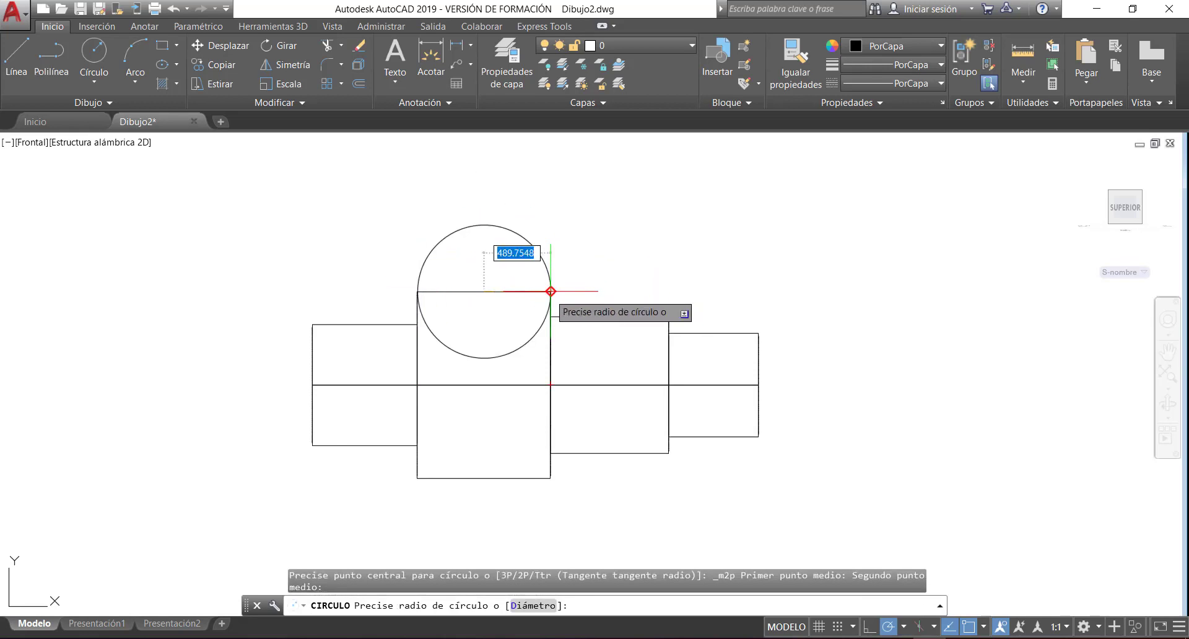
pyautogui.scroll(4, 480, 292)
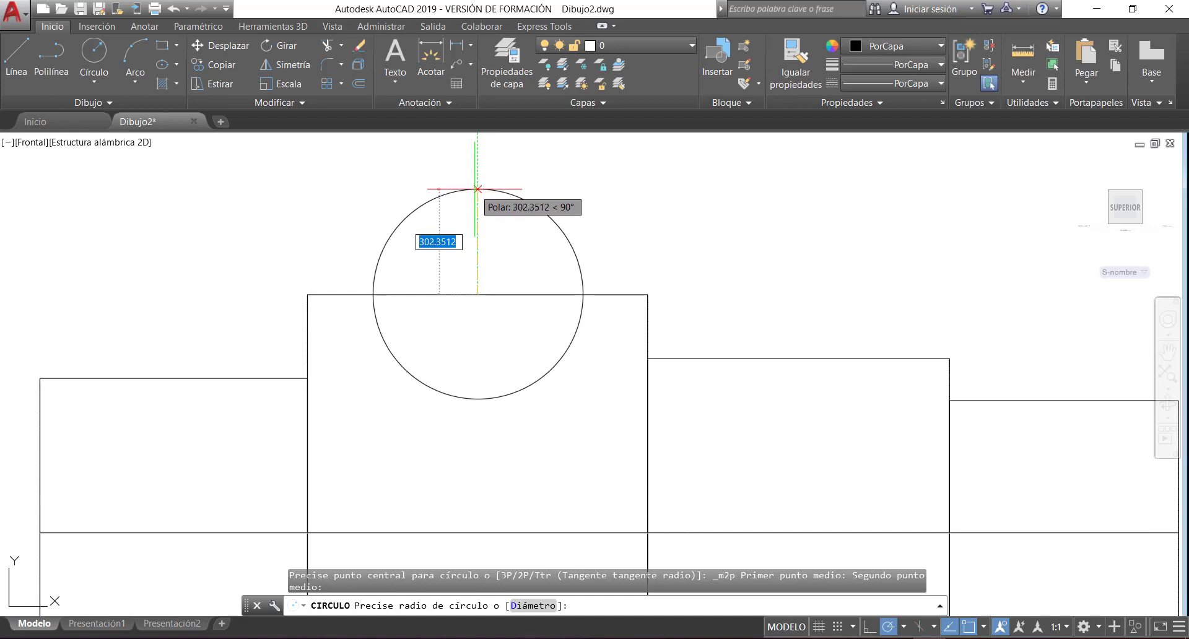
pyautogui.click(477, 188)
pyautogui.scroll(-3, 621, 263)
pyautogui.moveTo(716, 408)
pyautogui.mouseDown(button='middle')
pyautogui.moveTo(557, 347)
pyautogui.moveTo(628, 378)
pyautogui.mouseUp(button='middle')
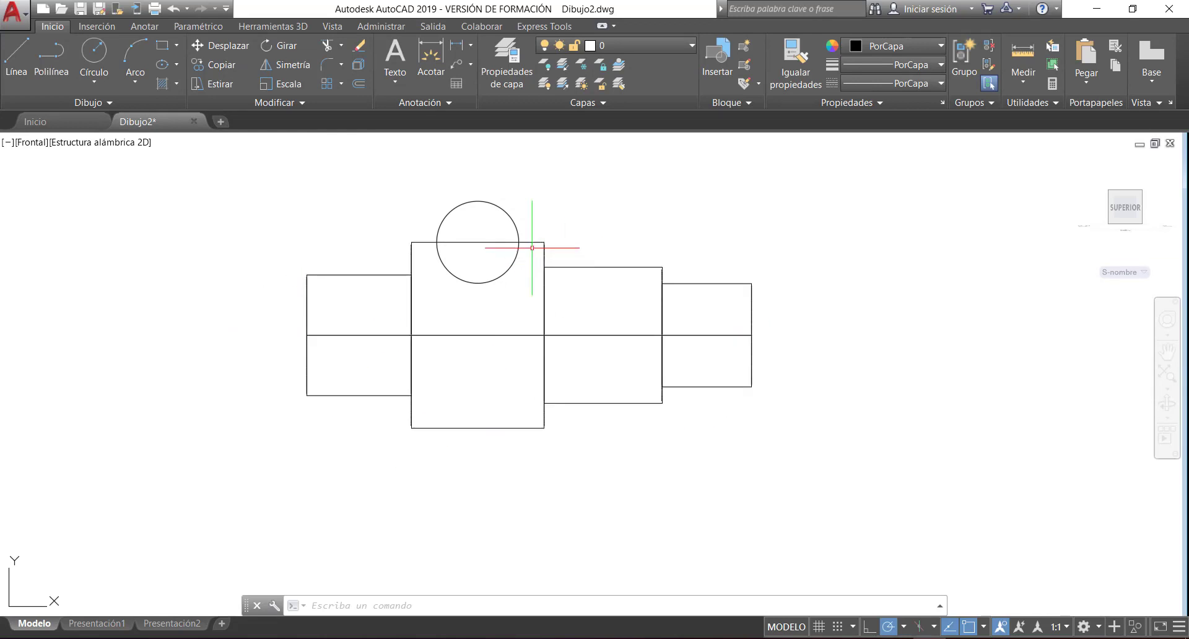
# - Revolve the circle a full 360° about the shaft's central axis, defined by the centres of its two end faces
pyautogui.keyDown('shift'); pyautogui.moveTo(496, 377); pyautogui.dragTo(526, 409, button='middle'); pyautogui.keyUp('shift')
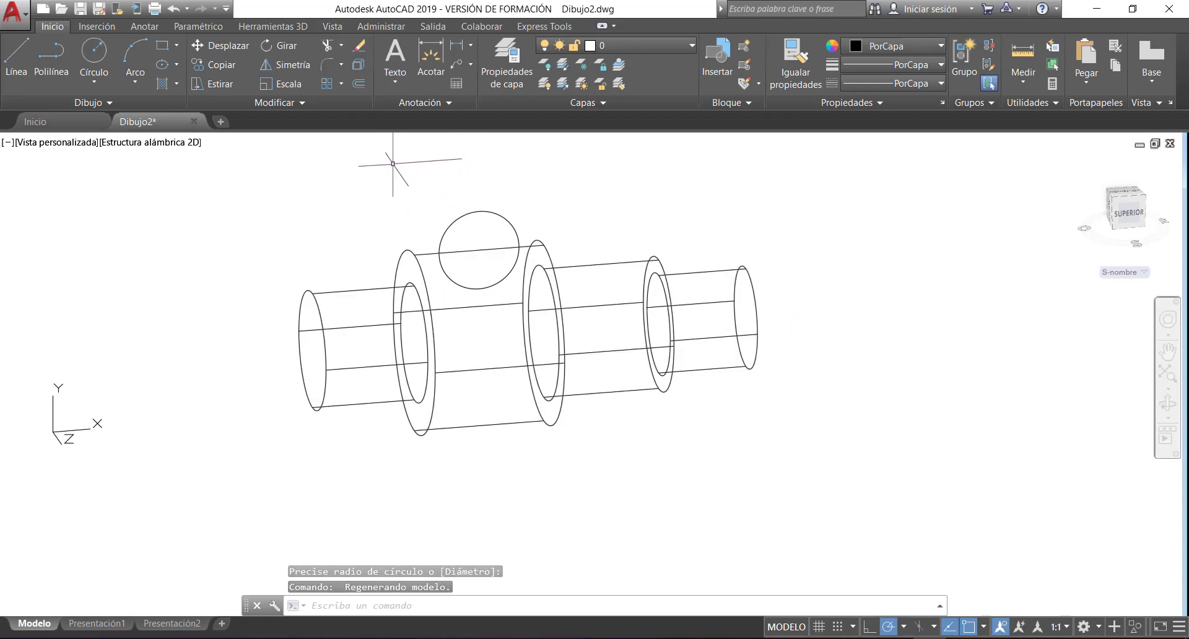
pyautogui.click(286, 27)
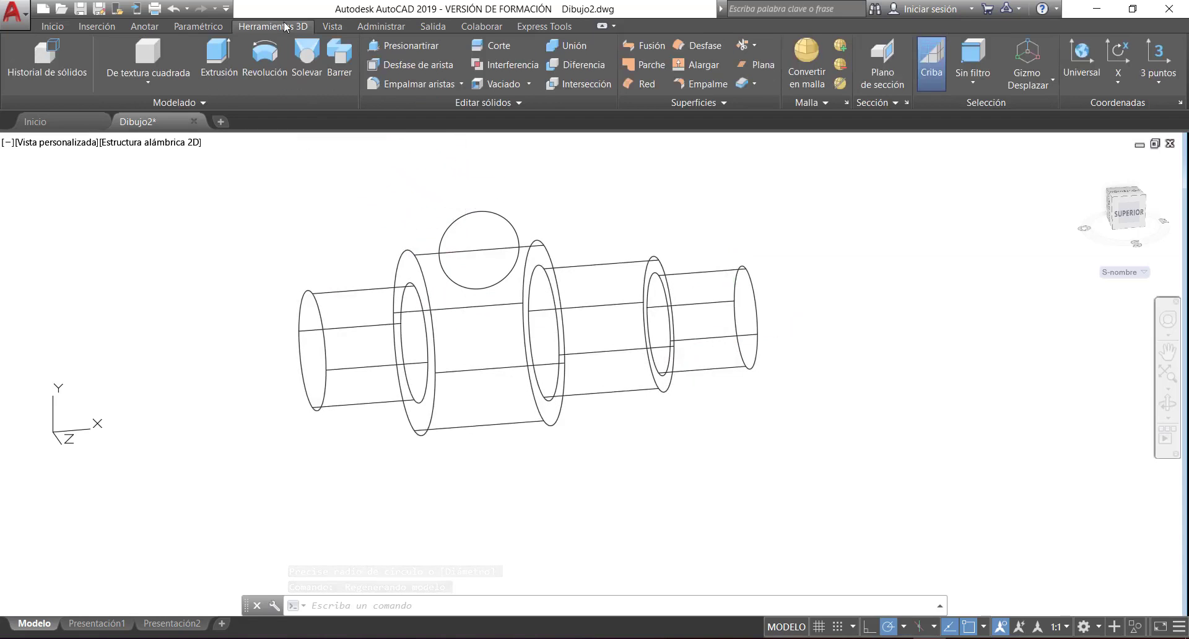
pyautogui.click(268, 71)
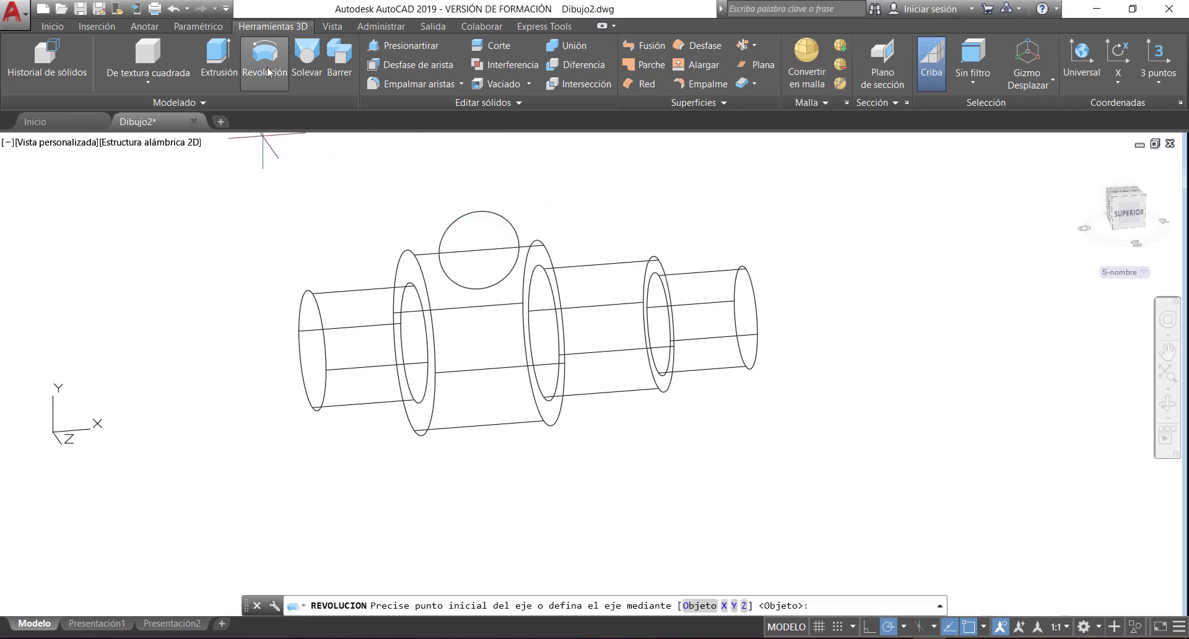
pyautogui.click(313, 350)
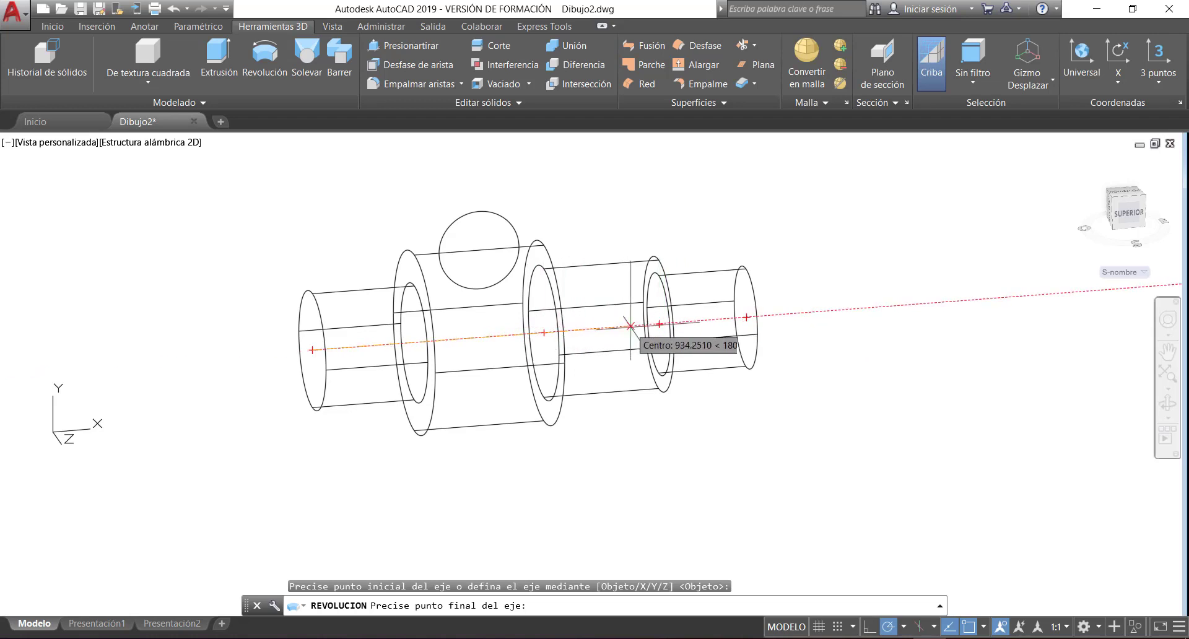
pyautogui.click(746, 317)
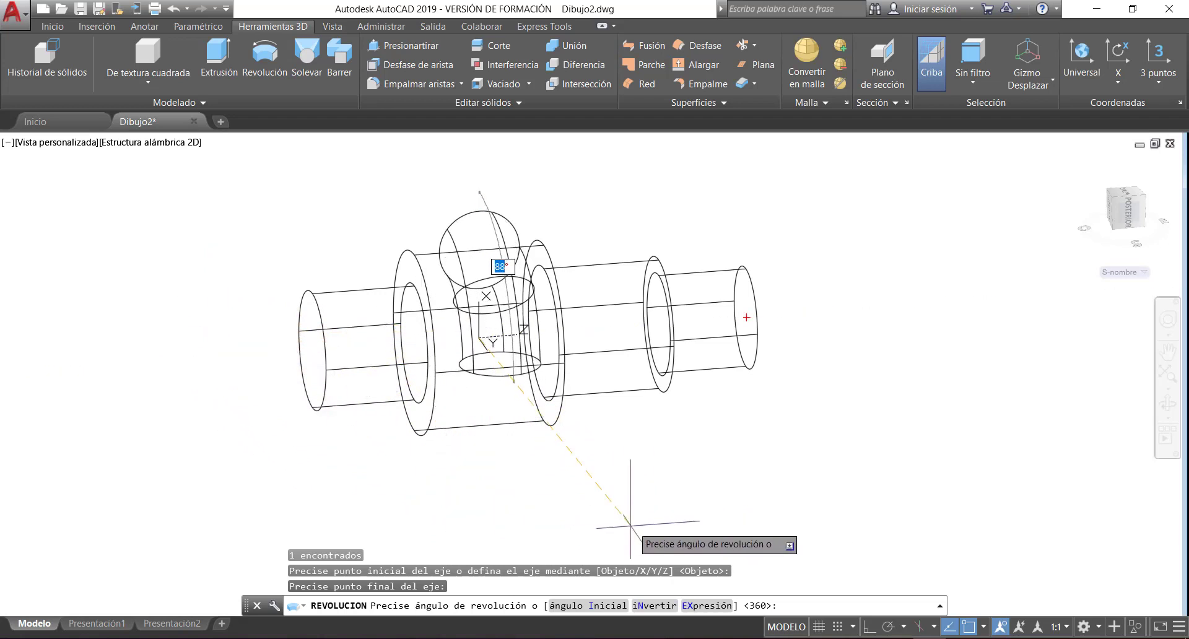
pyautogui.press('Return')
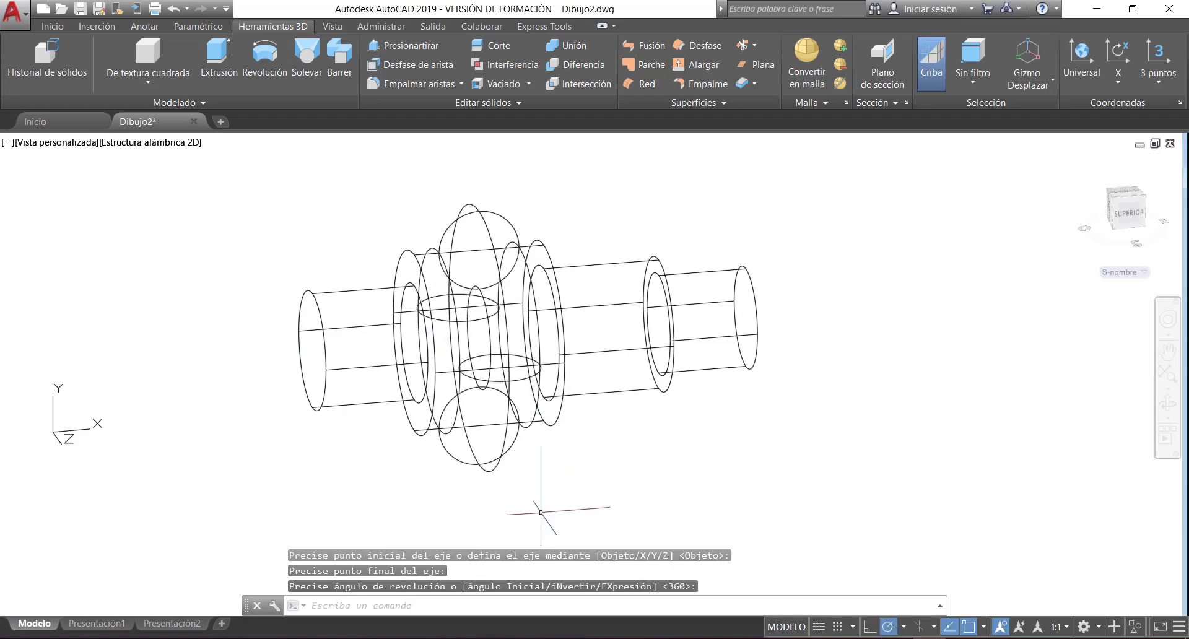
# - Set the visual style to Tonos de gris and inspect the revolved ring around the shaft
pyautogui.click(145, 143)
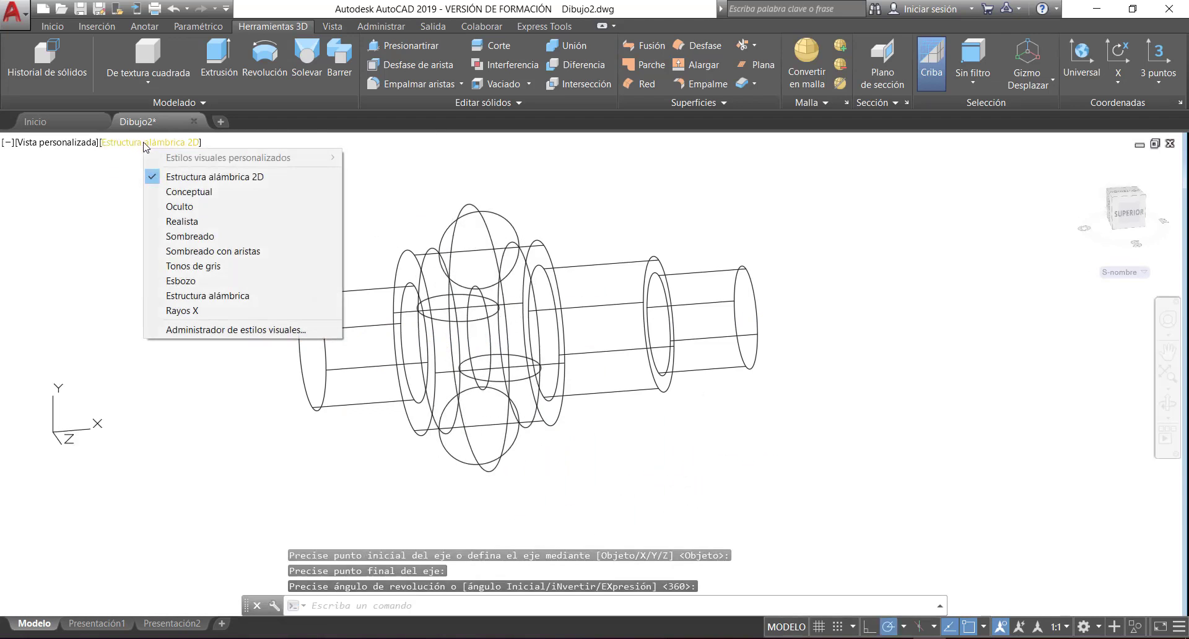
pyautogui.click(211, 268)
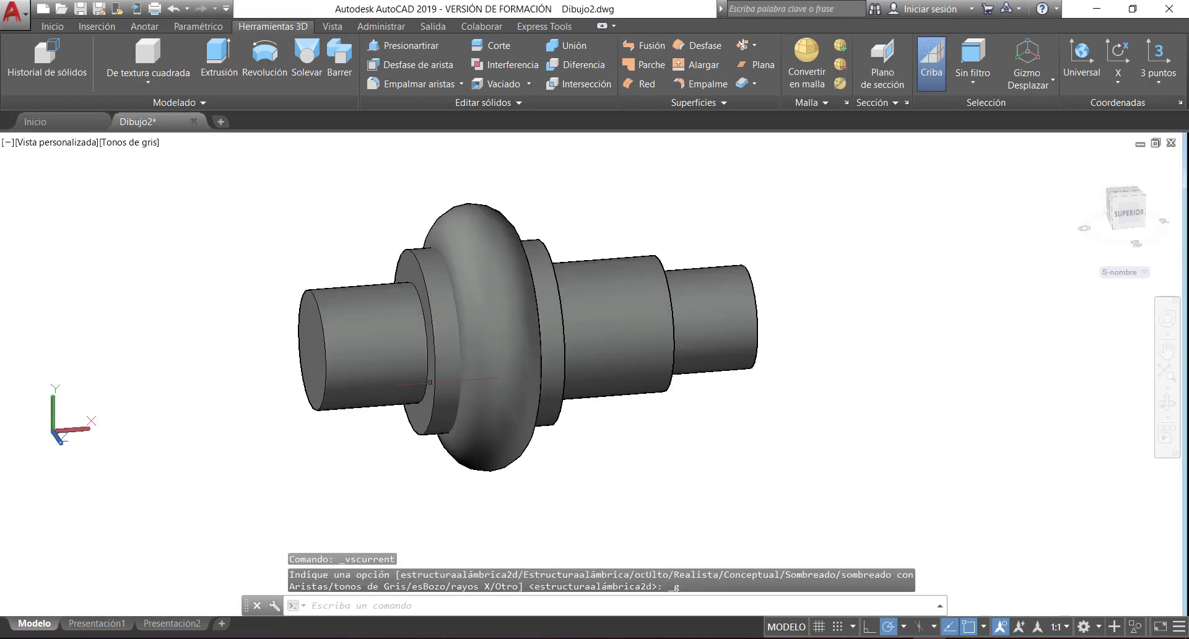
pyautogui.moveTo(729, 464)
pyautogui.keyDown('shift'); pyautogui.mouseDown(button='middle')
pyautogui.moveTo(626, 433)
pyautogui.moveTo(335, 390)
pyautogui.moveTo(765, 448)
pyautogui.moveTo(741, 464)
pyautogui.mouseUp(button='middle'); pyautogui.keyUp('shift')
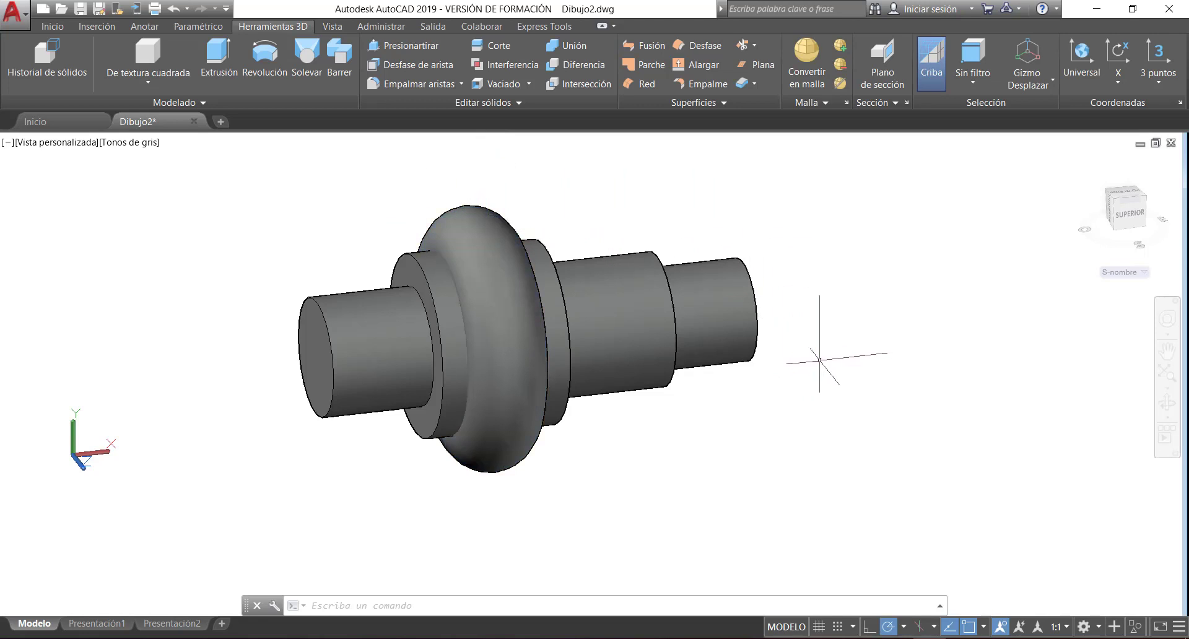
pyautogui.moveTo(819, 359); pyautogui.dragTo(834, 371, button='middle')
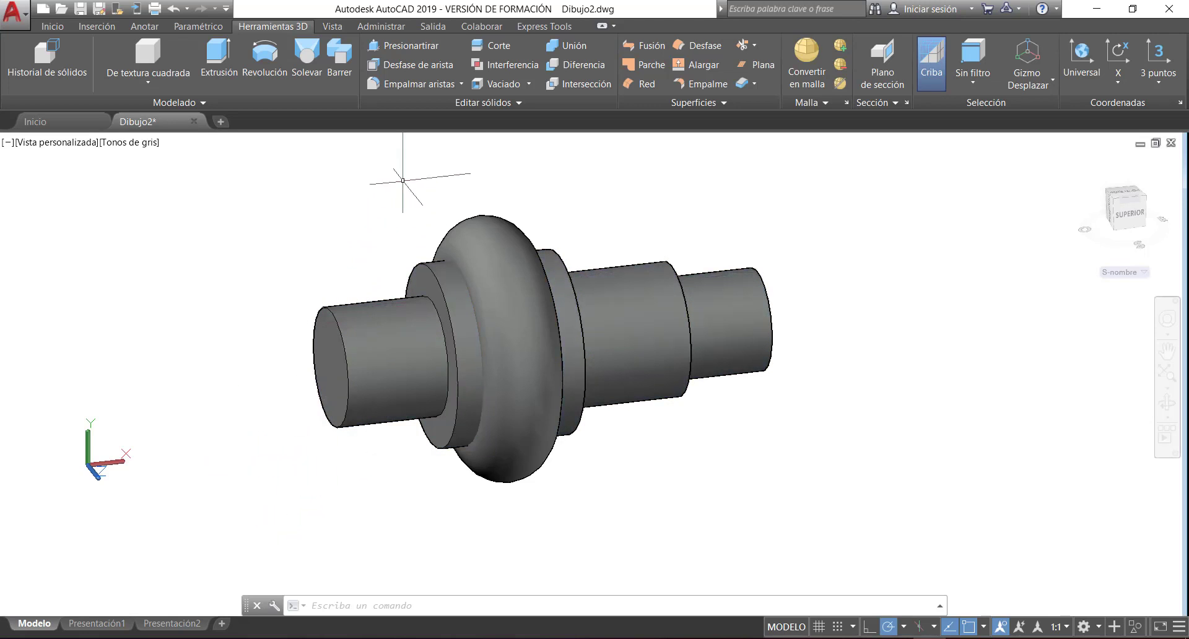
# - Erase the stepped shaft to view the revolved ring alone, and undo the erasure
pyautogui.click(487, 234)
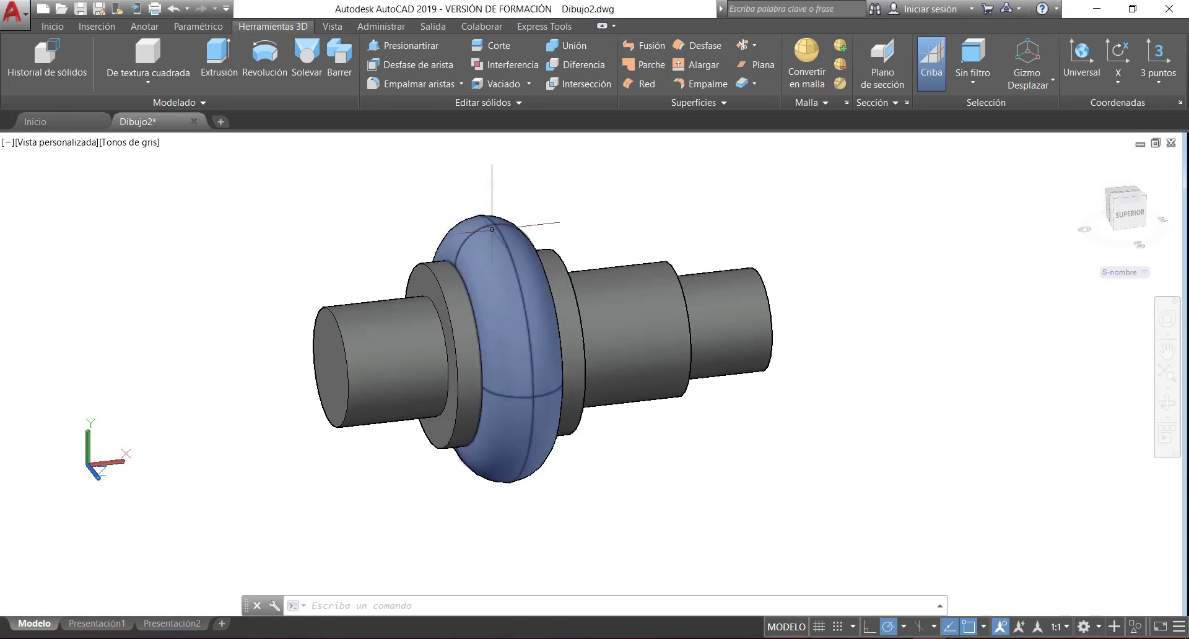
pyautogui.click(368, 351)
pyautogui.press('Delete')
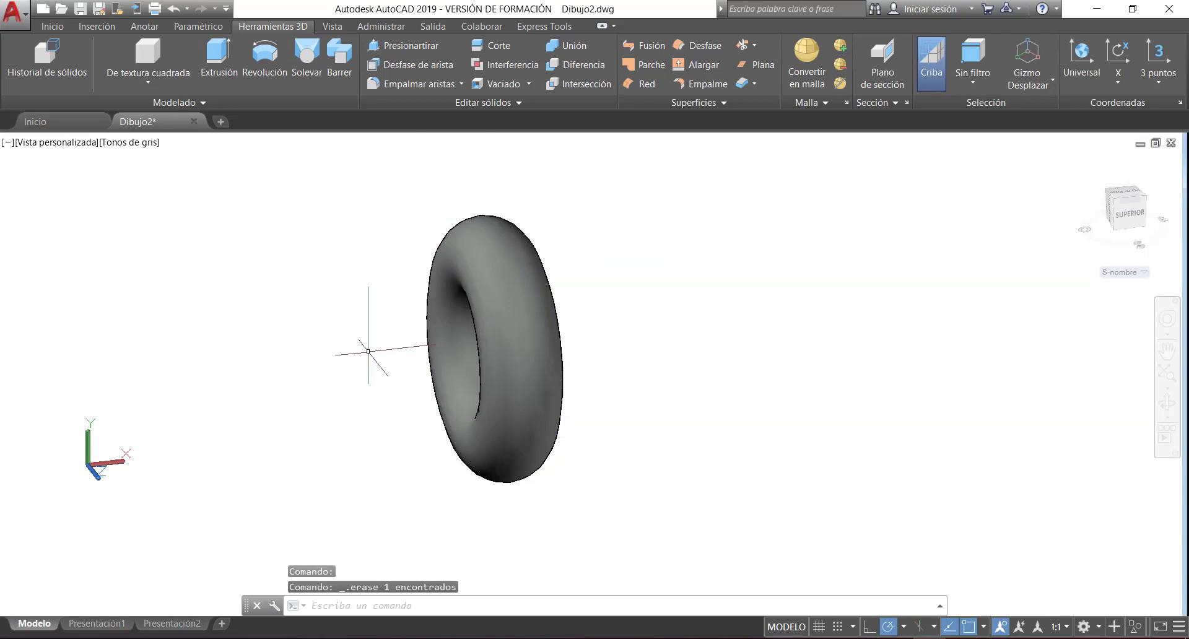
pyautogui.keyDown('shift'); pyautogui.moveTo(410, 384); pyautogui.dragTo(444, 404, button='middle'); pyautogui.keyUp('shift')
pyautogui.hotkey('ctrl', 'z')
pyautogui.hotkey('ctrl', 'z')
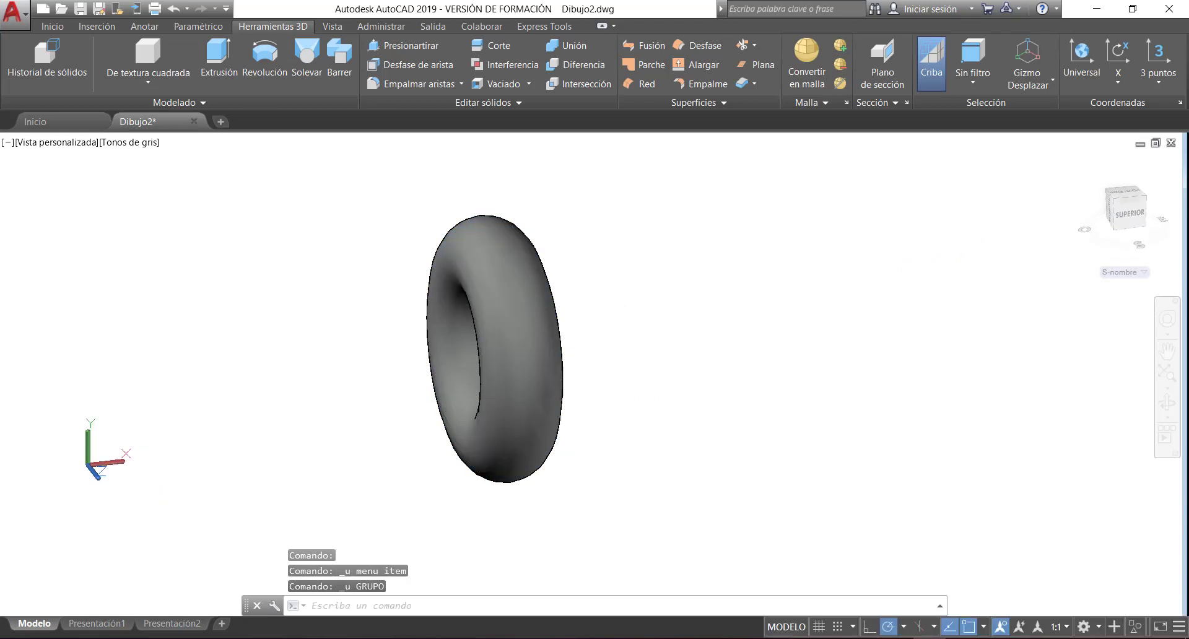
pyautogui.hotkey('ctrl', 'z')
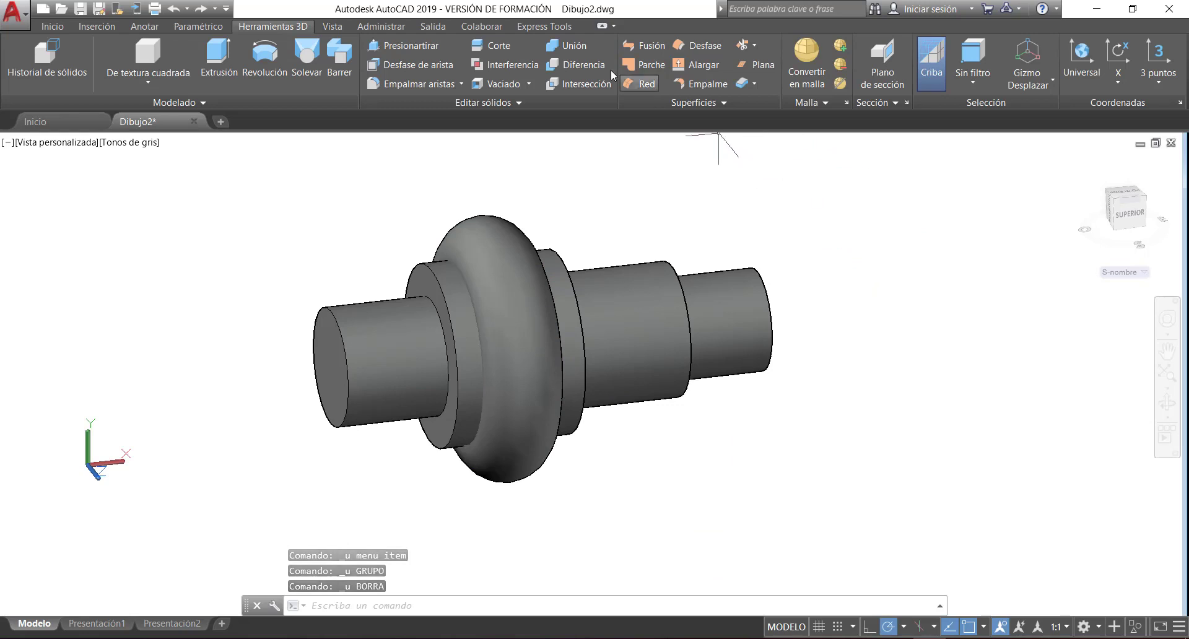
# - Subtract the revolved ring from the stepped shaft with the Difference operation to cut a rounded groove
pyautogui.click(566, 66)
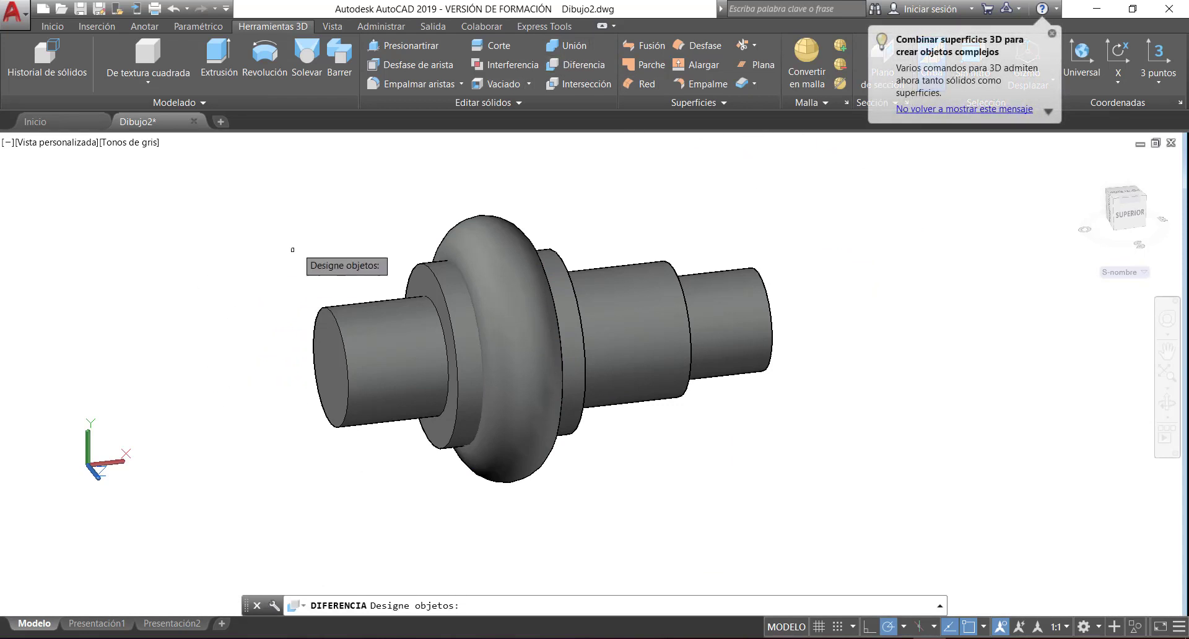
pyautogui.click(363, 339)
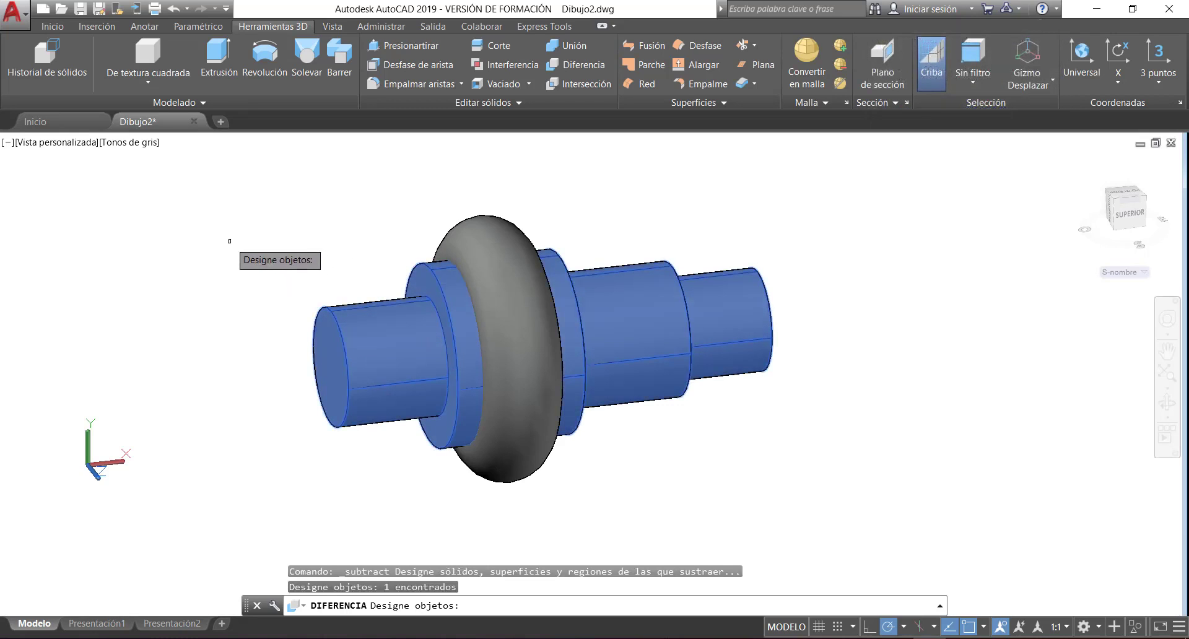
pyautogui.press('Return')
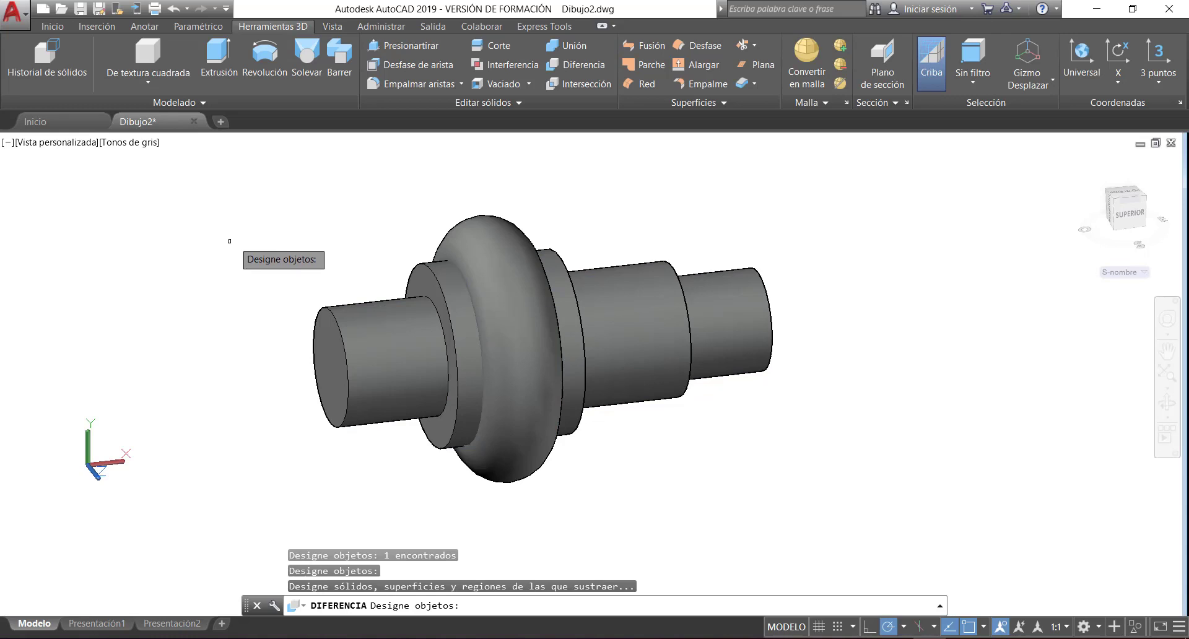
pyautogui.click(484, 243)
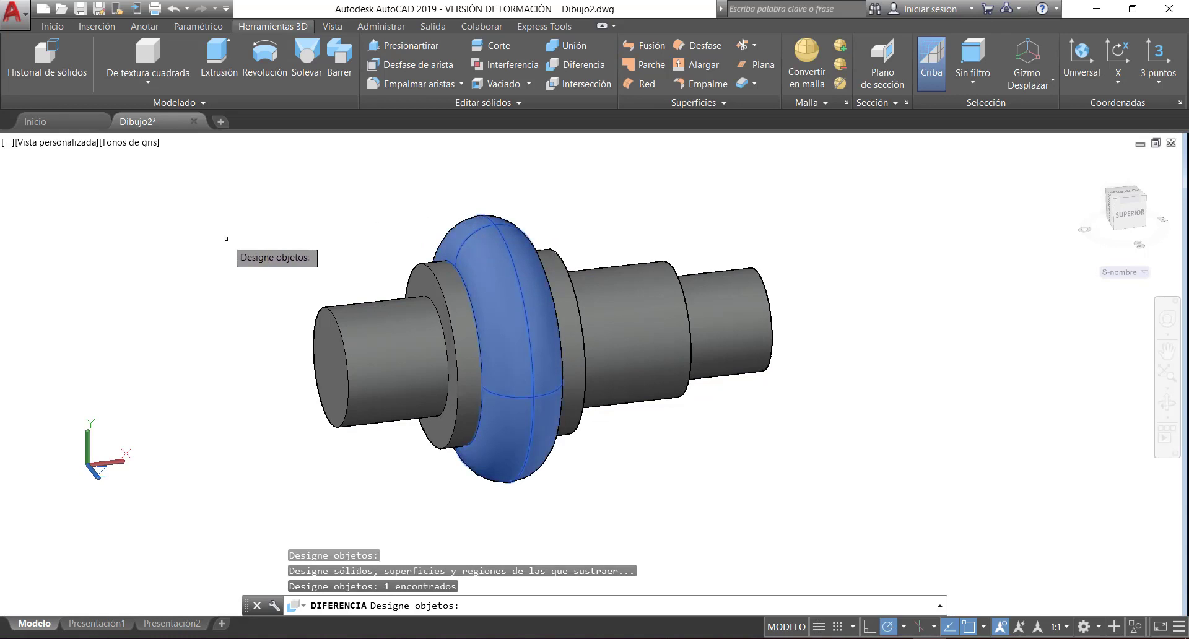
pyautogui.press('Return')
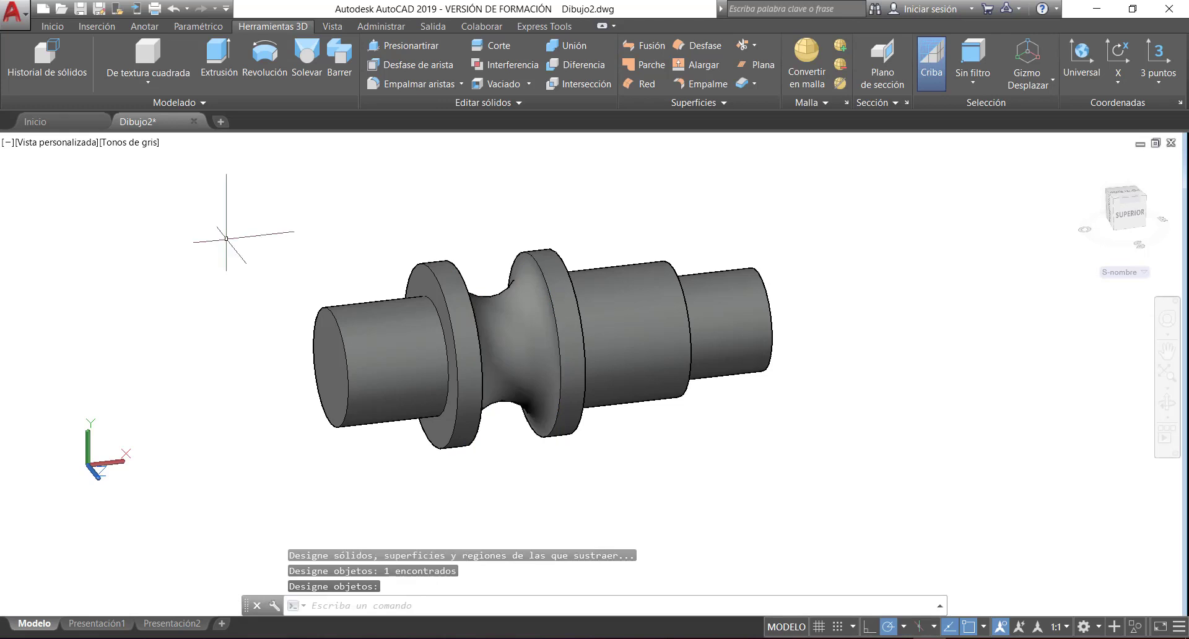
# - Inspect the grooved shaft from an orbited angle and set its view to Superior
pyautogui.keyDown('shift'); pyautogui.moveTo(850, 542); pyautogui.dragTo(496, 467, button='middle'); pyautogui.keyUp('shift')
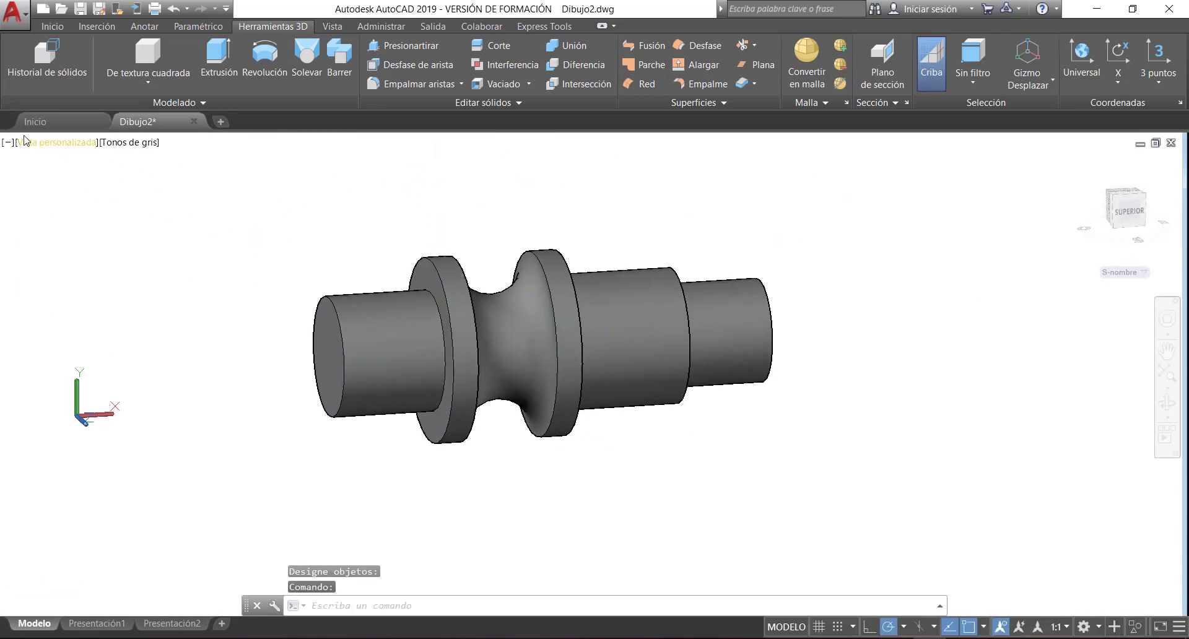
pyautogui.click(58, 144)
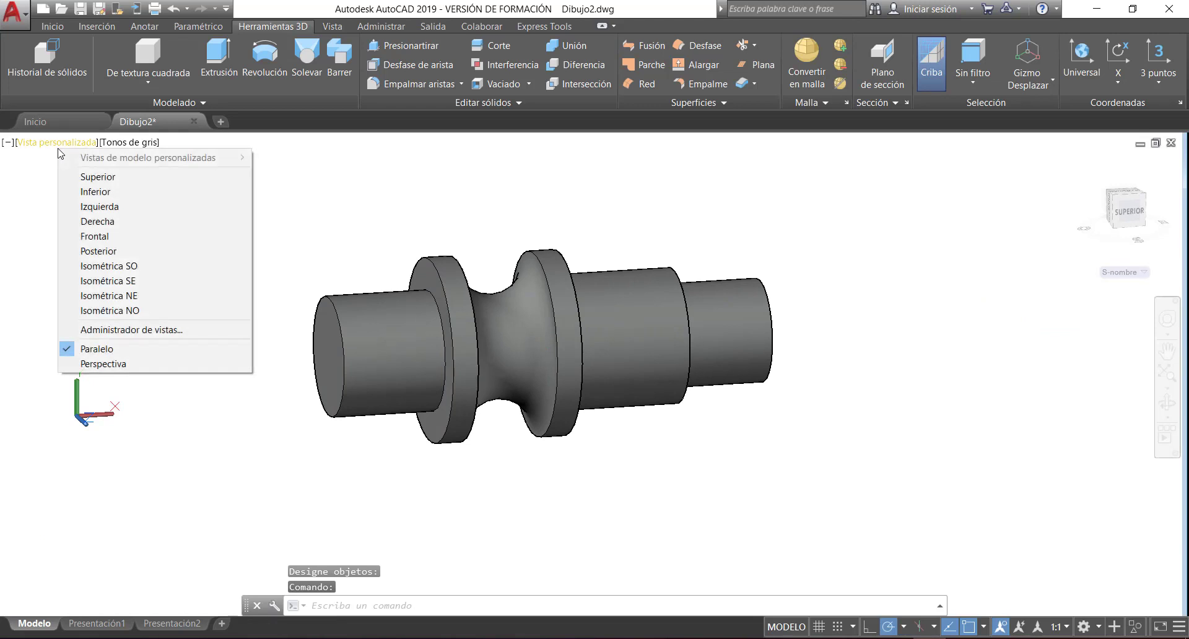
pyautogui.click(85, 178)
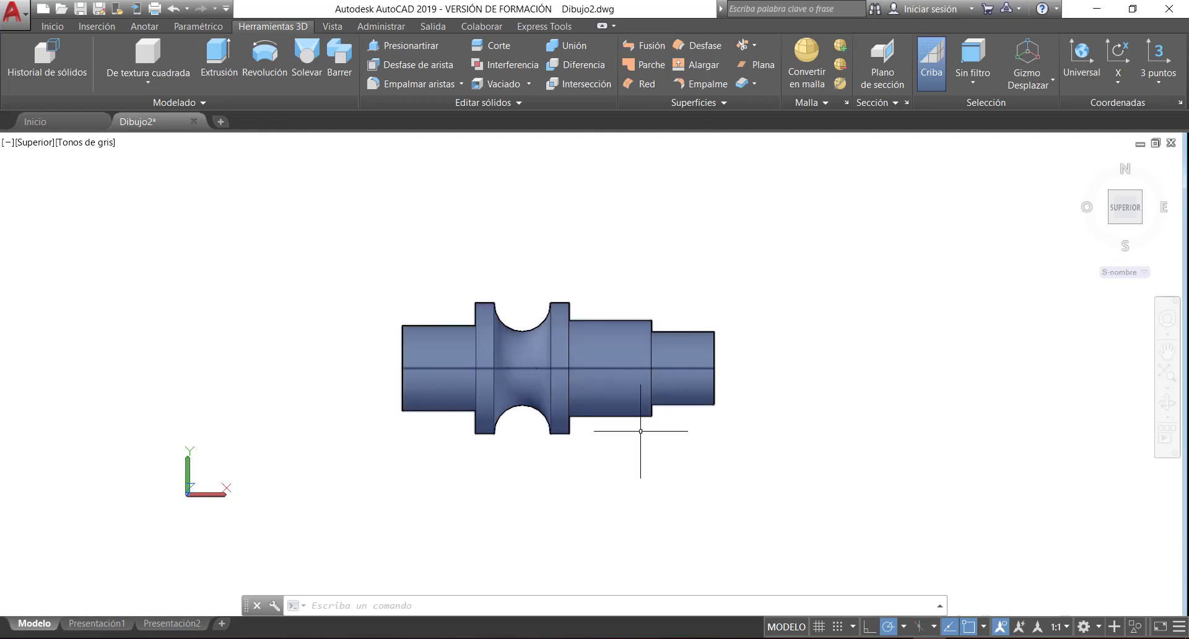
pyautogui.moveTo(608, 477); pyautogui.dragTo(642, 475, button='middle')
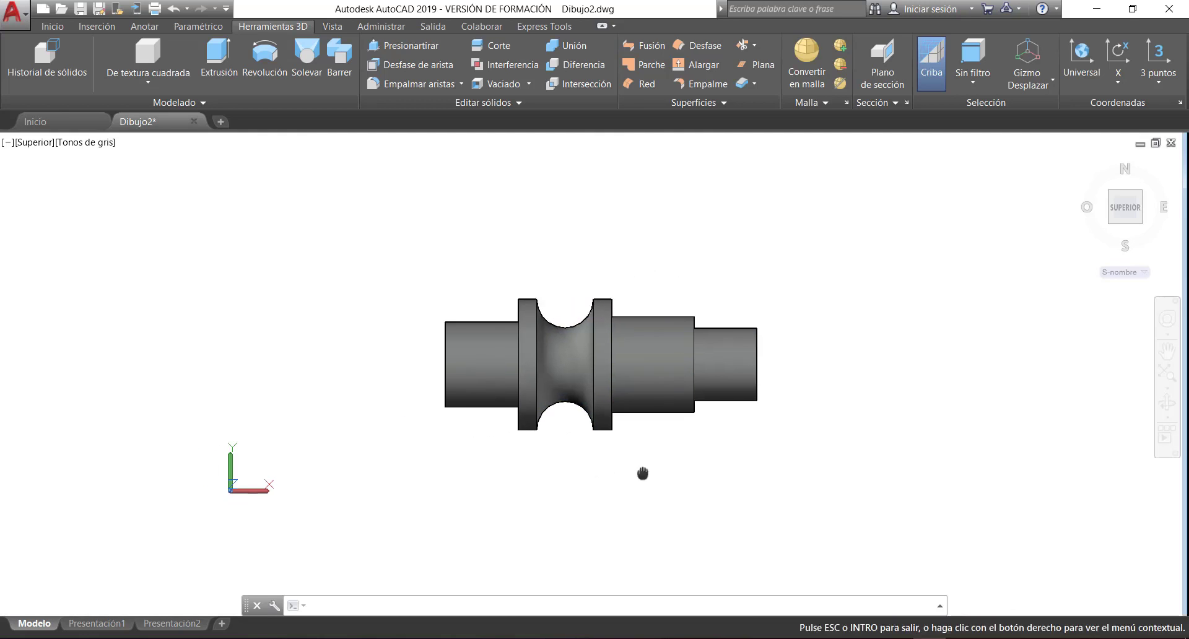
pyautogui.scroll(2, 714, 318)
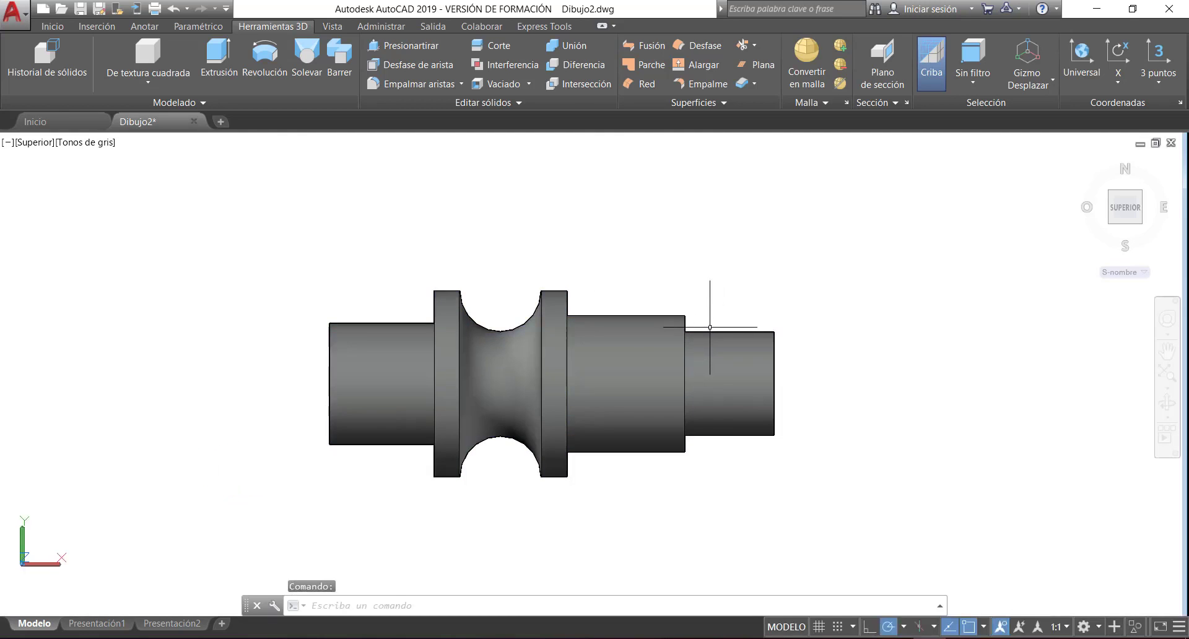
pyautogui.scroll(2, 715, 323)
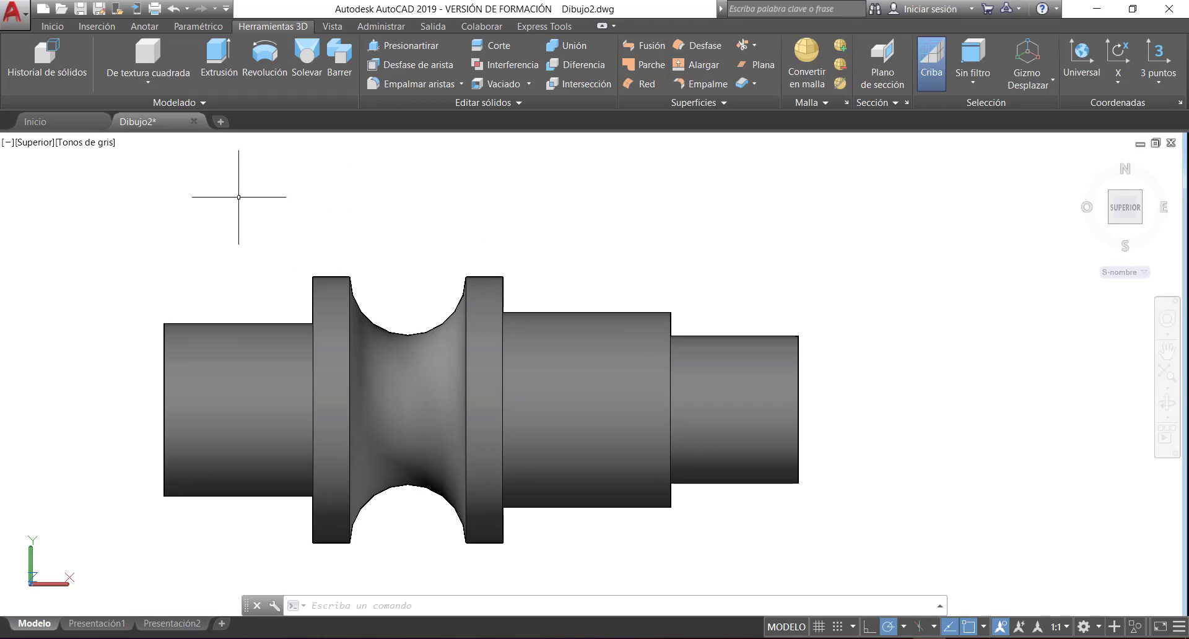
pyautogui.click(53, 26)
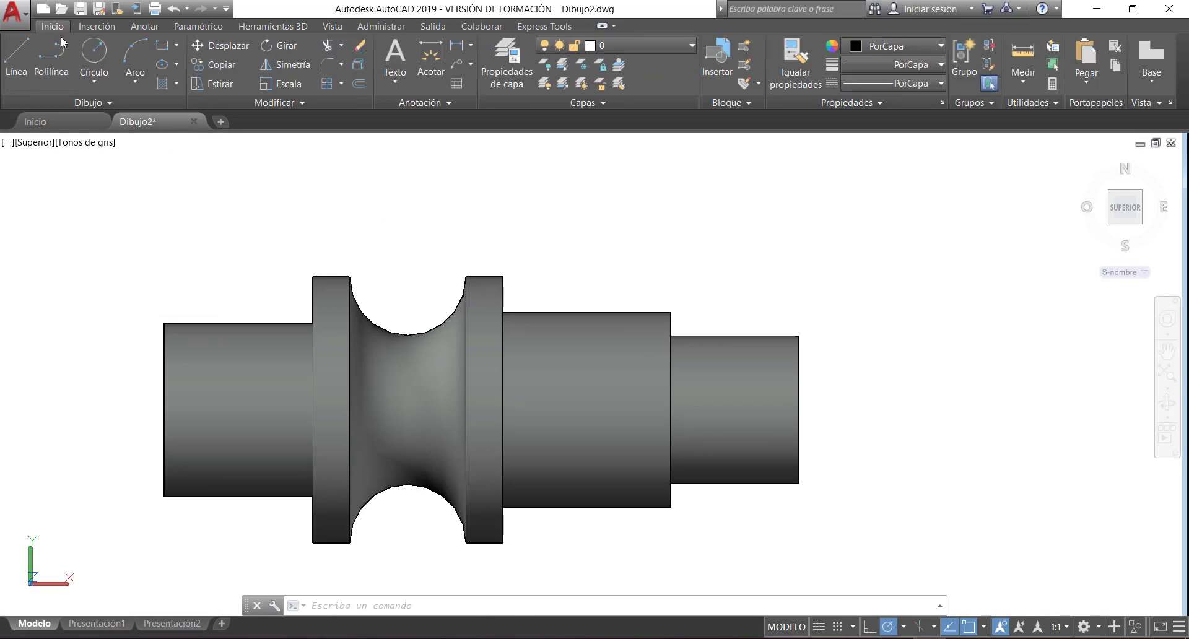
# - Draw a closed, downward-pointing triangle with three lines, its tip overlapping the upper edge of the cylinder between the grooved flange and the narrow end
pyautogui.click(20, 62)
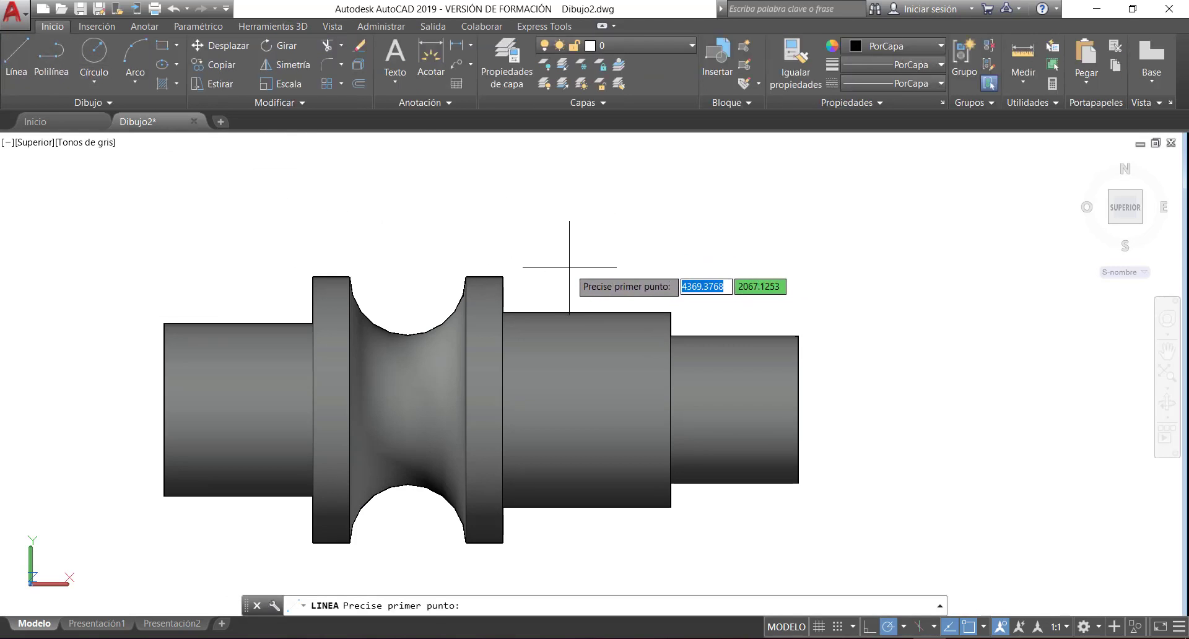
pyautogui.click(569, 267)
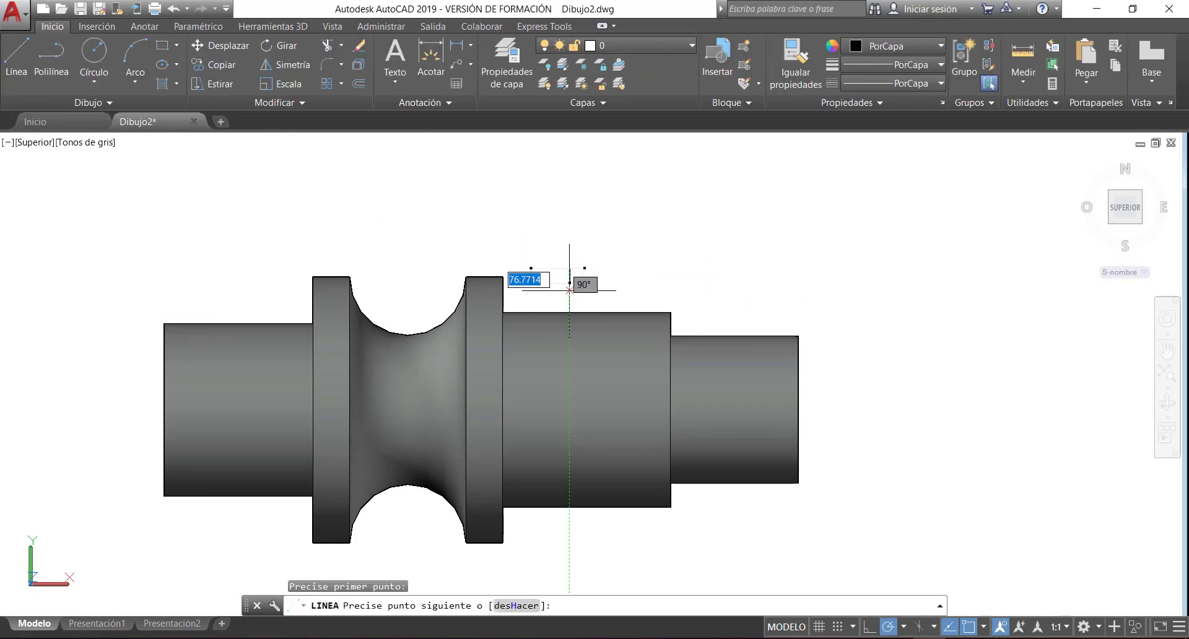
pyautogui.click(593, 328)
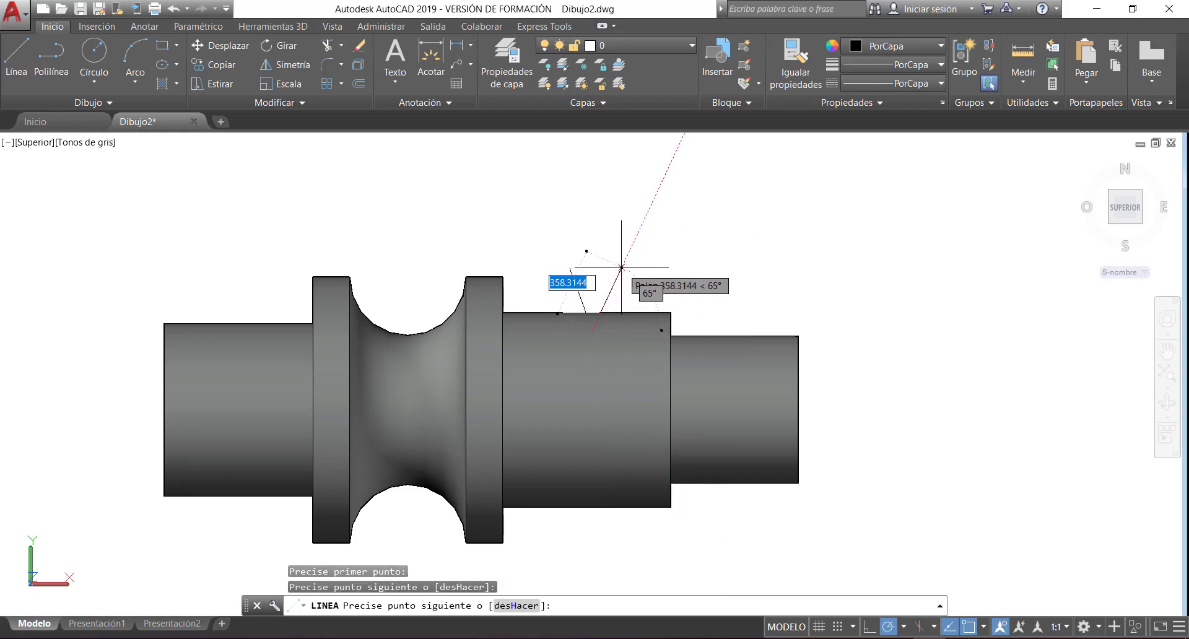
pyautogui.click(619, 273)
pyautogui.click(570, 269)
pyautogui.press('Return')
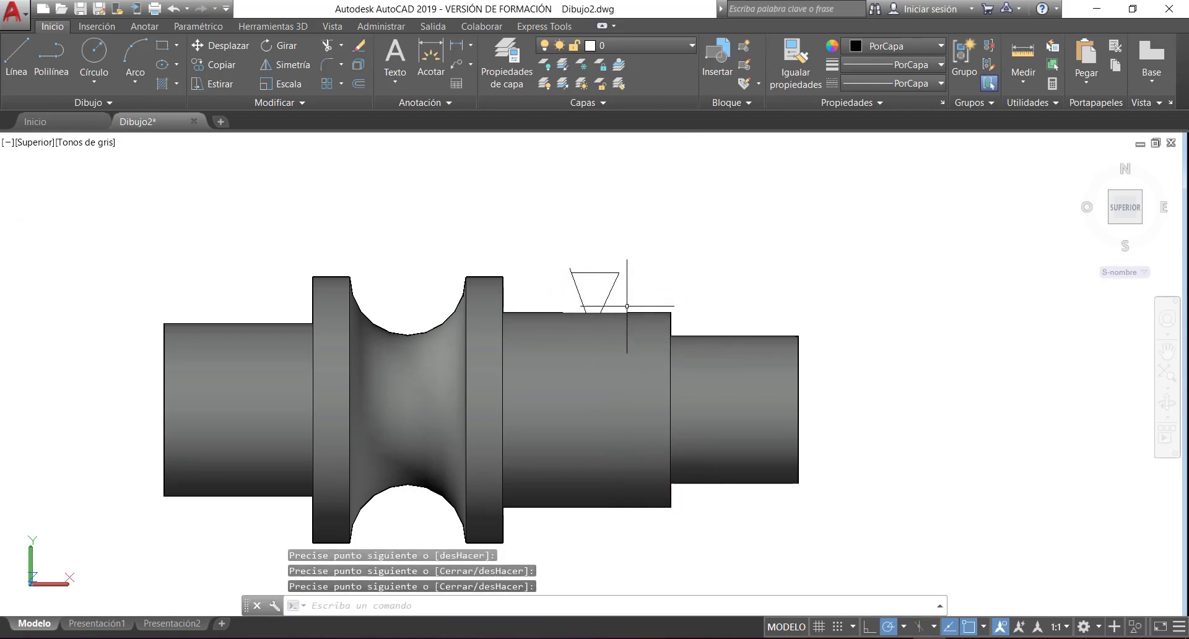
# - Set the visual style to Estructura alámbrica 2D
pyautogui.scroll(3, 598, 314)
pyautogui.moveTo(551, 212); pyautogui.dragTo(523, 248, button='middle')
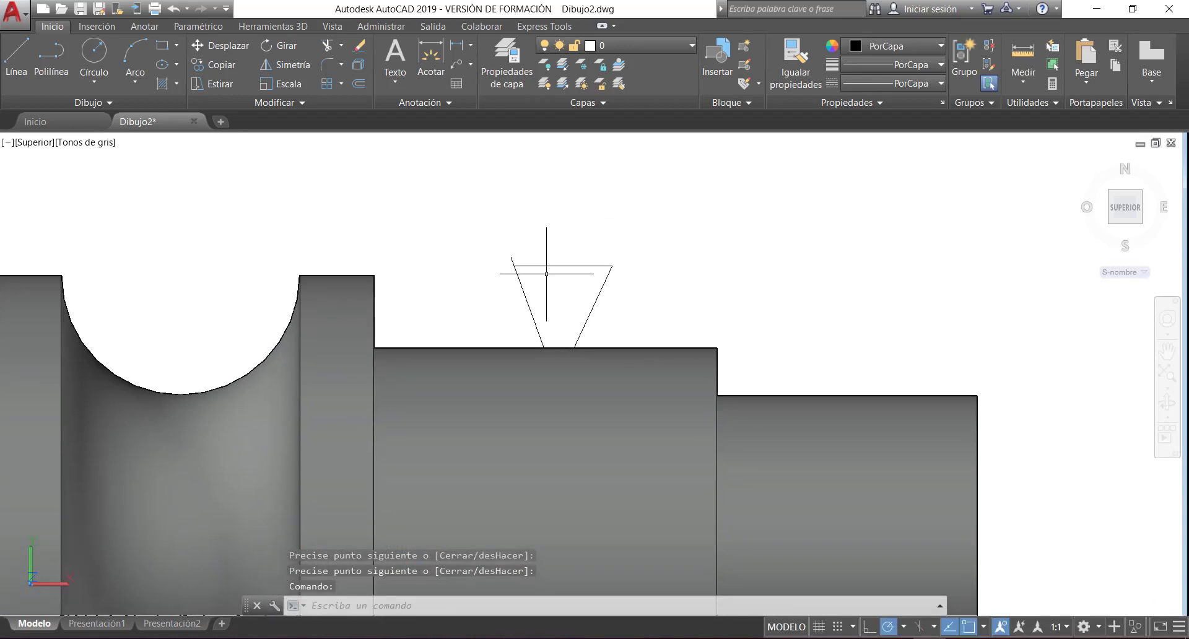
pyautogui.click(90, 144)
pyautogui.click(130, 179)
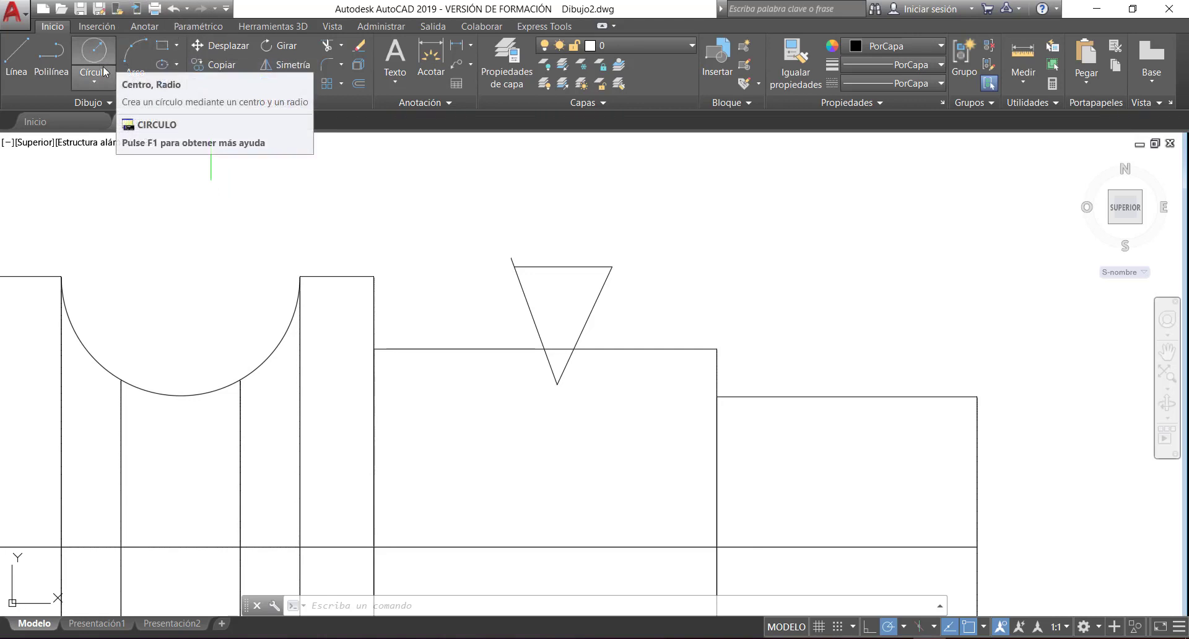
pyautogui.click(177, 49)
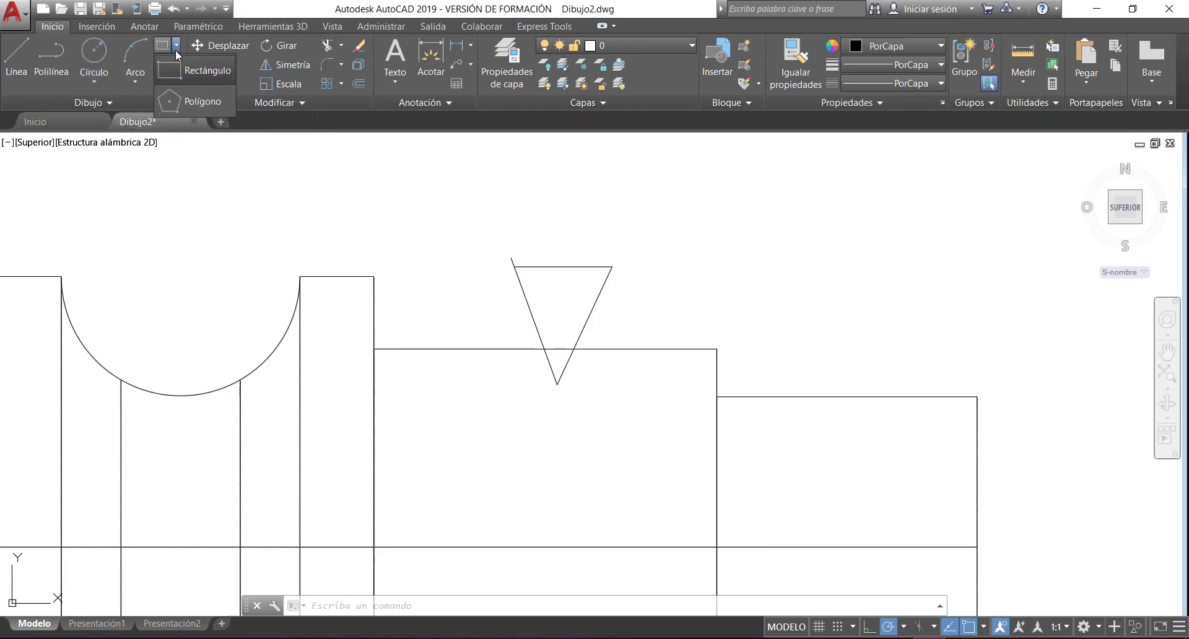
pyautogui.click(405, 190)
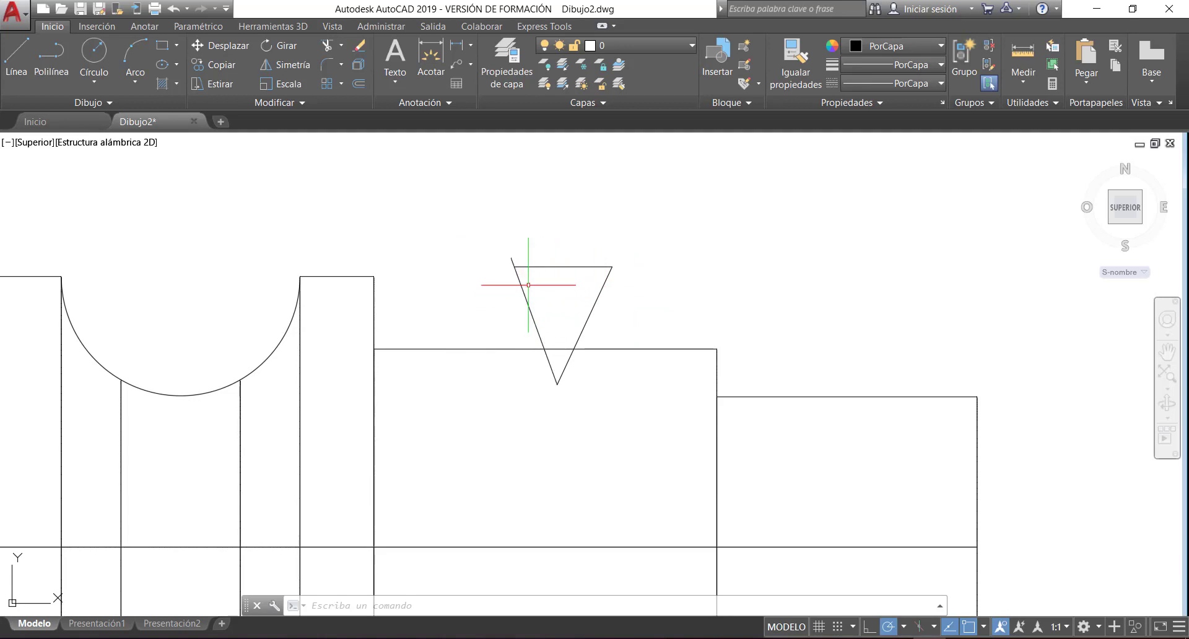
# - Trim the short line end that sticks out beyond the triangle's upper-left corner
pyautogui.scroll(2, 559, 286)
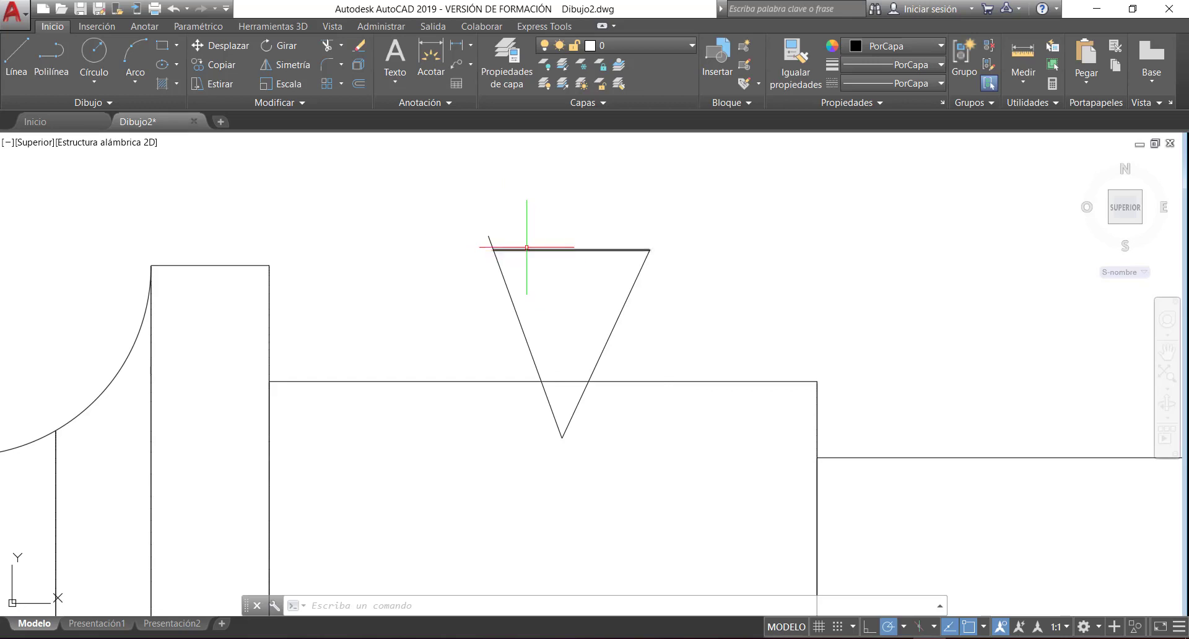
pyautogui.scroll(2, 528, 249)
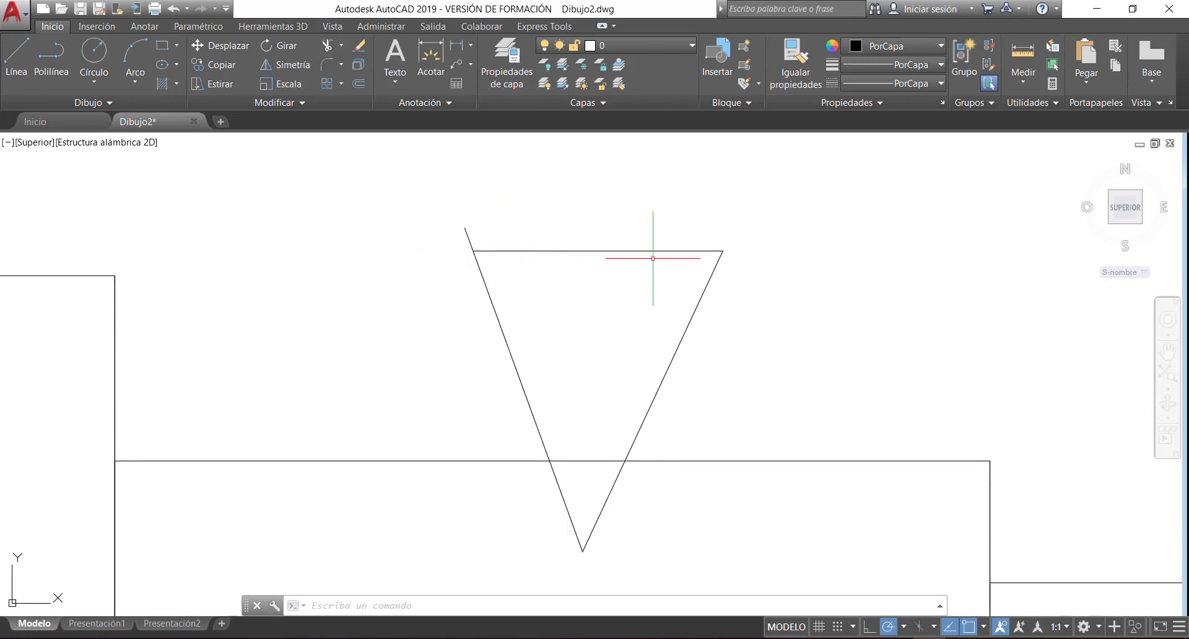
pyautogui.click(326, 46)
pyautogui.press('Return')
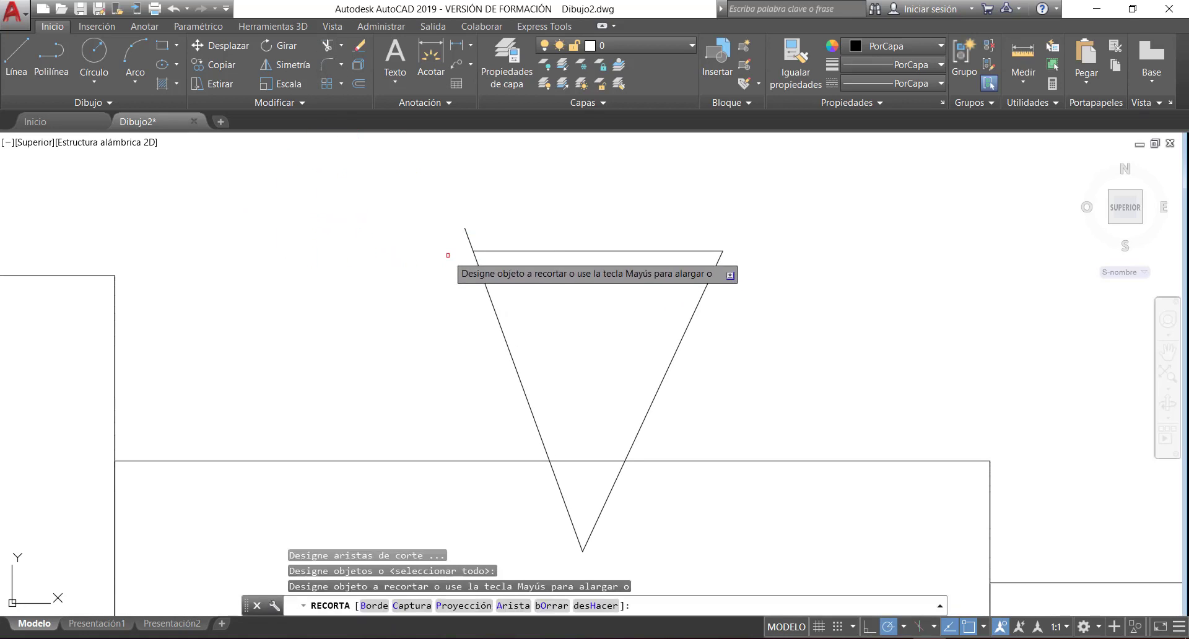
pyautogui.press('Return')
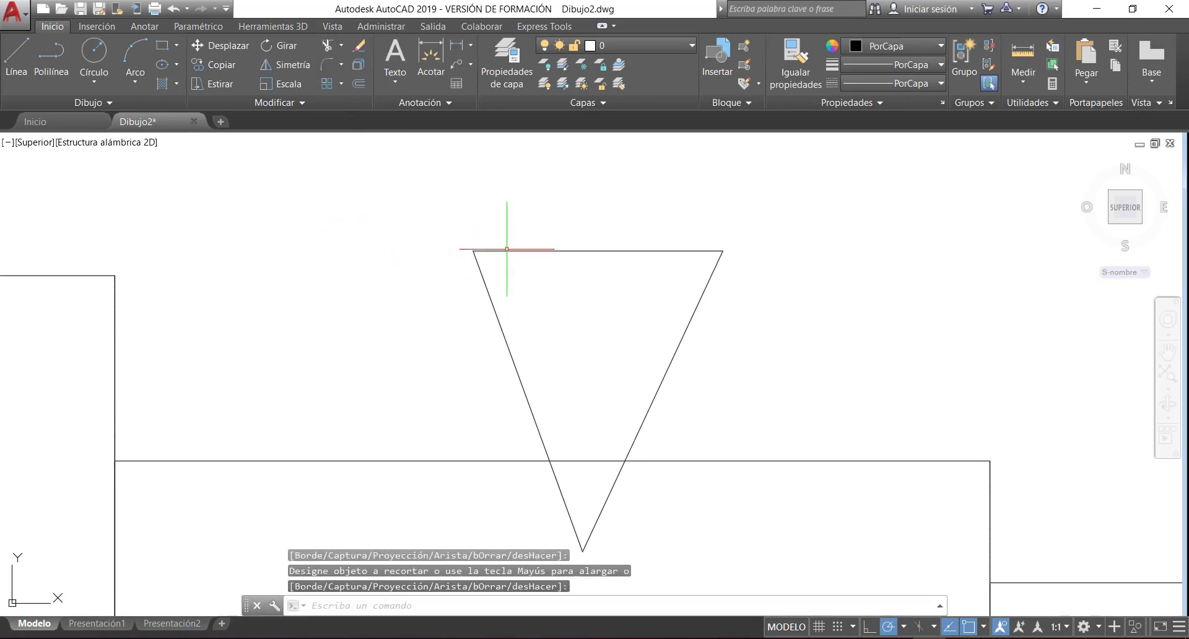
# - Convert the three lines of the triangle into a single region with the REGION command
pyautogui.moveTo(606, 349); pyautogui.dragTo(588, 288, button='middle')
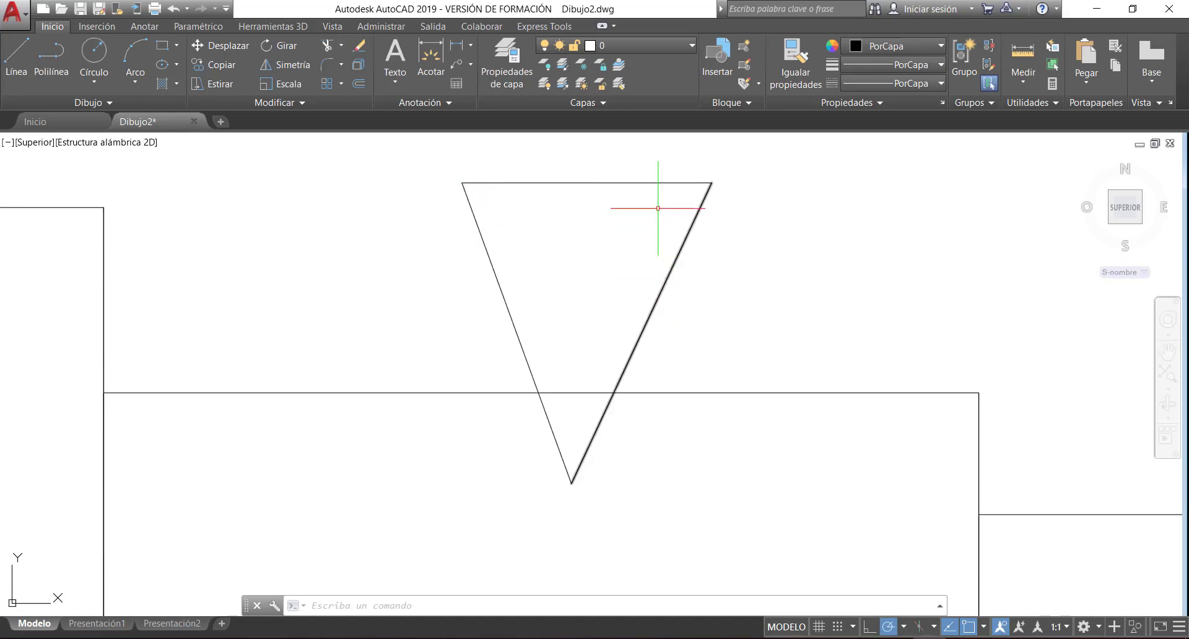
pyautogui.scroll(-4, 402, 333)
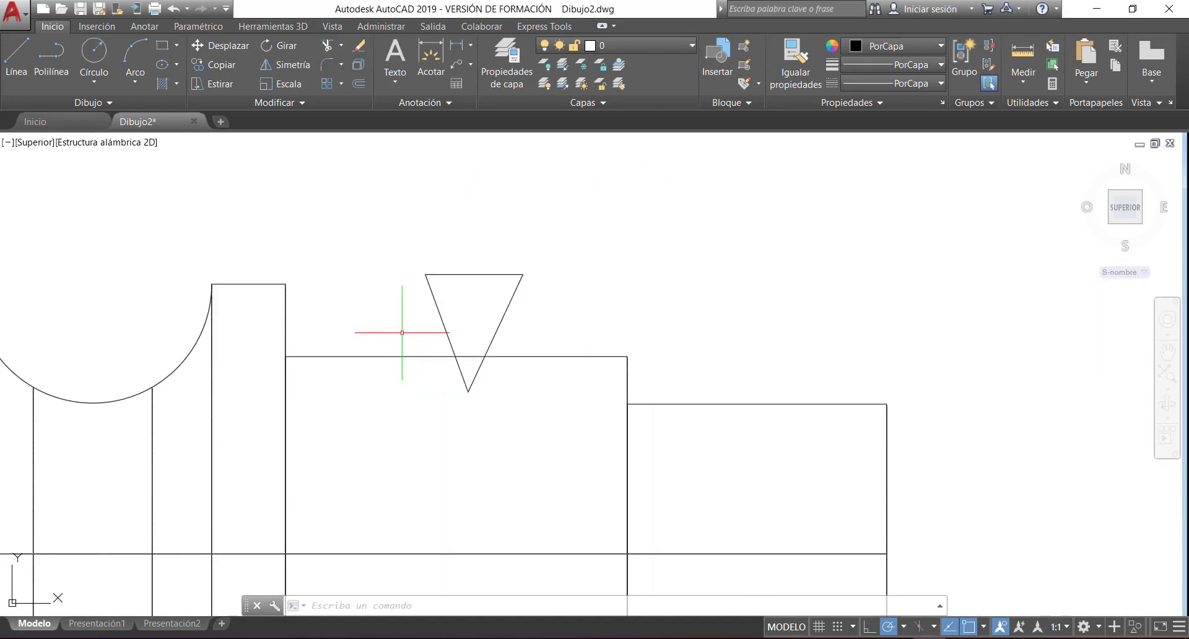
pyautogui.scroll(2, 411, 296)
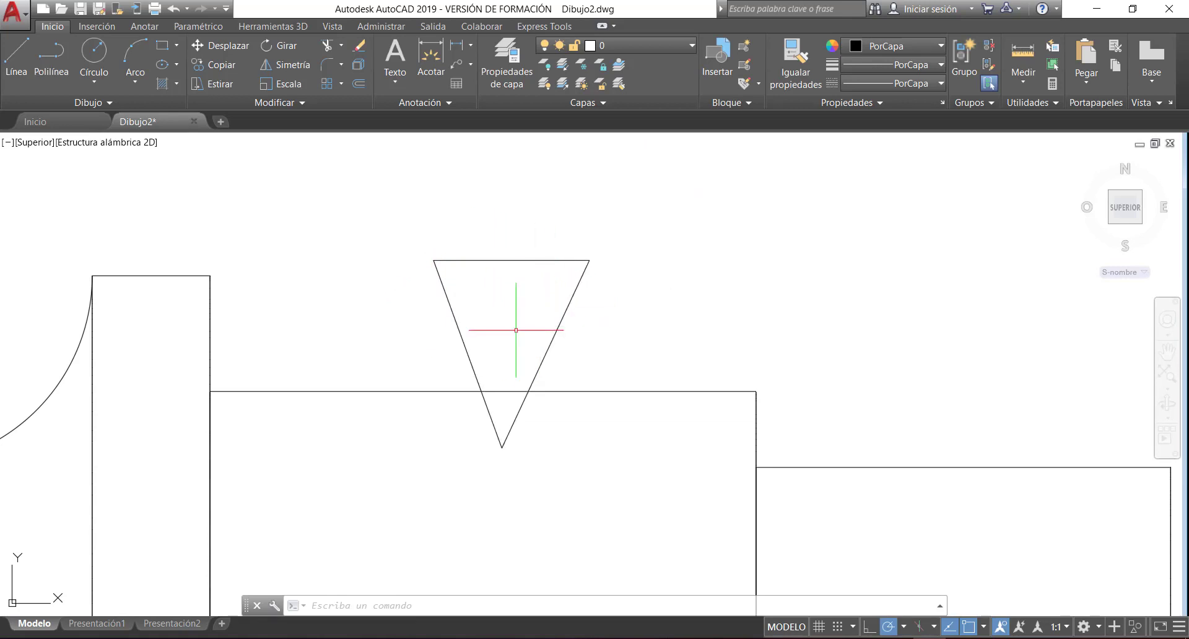
pyautogui.click(91, 103)
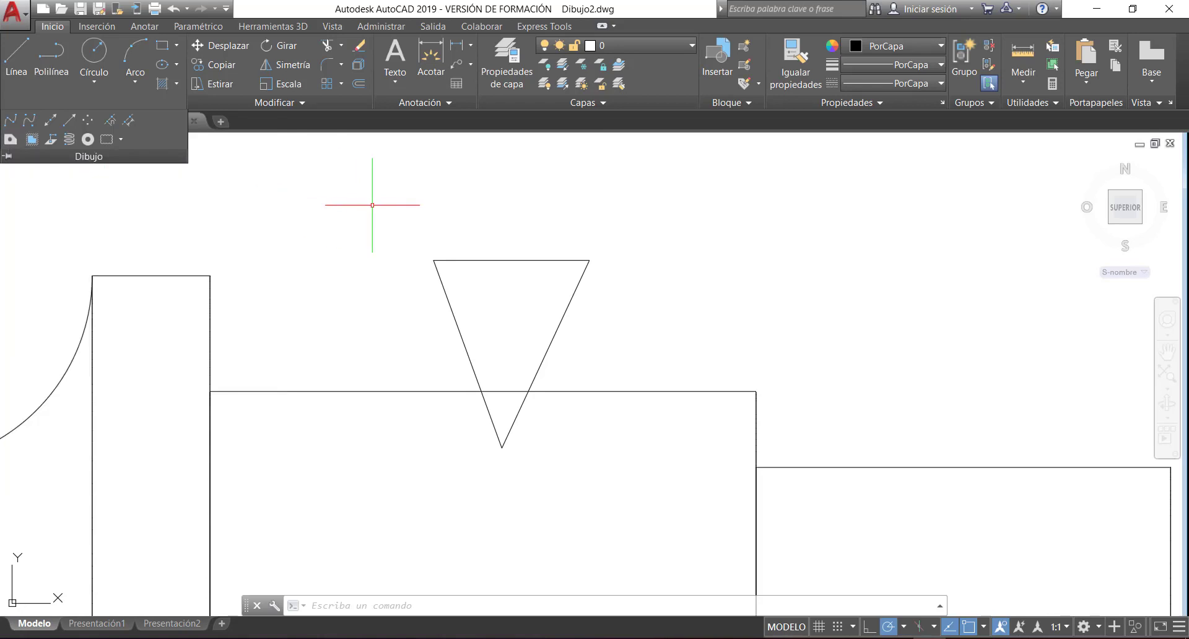
pyautogui.click(345, 236)
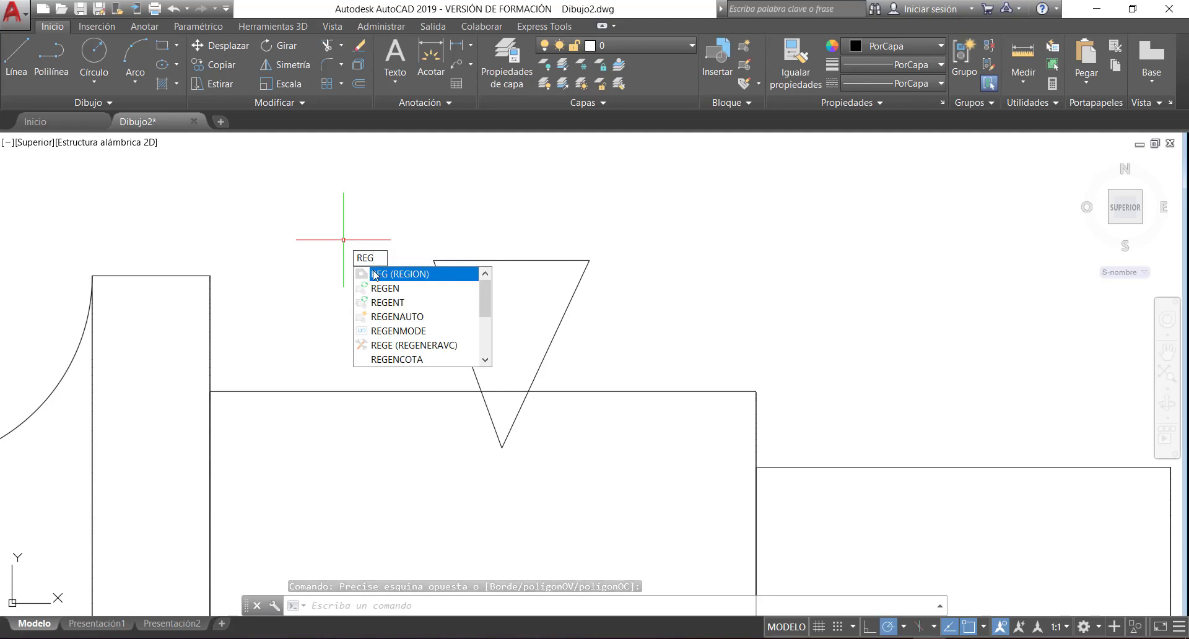
pyautogui.press('Return')
pyautogui.click(397, 217)
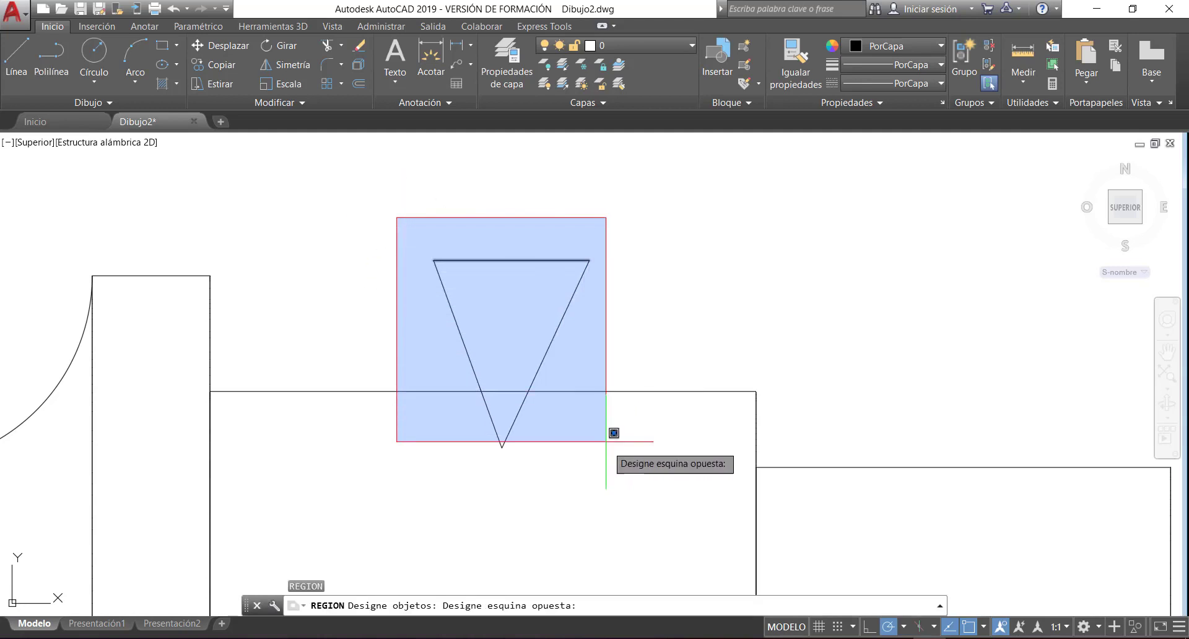
pyautogui.click(630, 479)
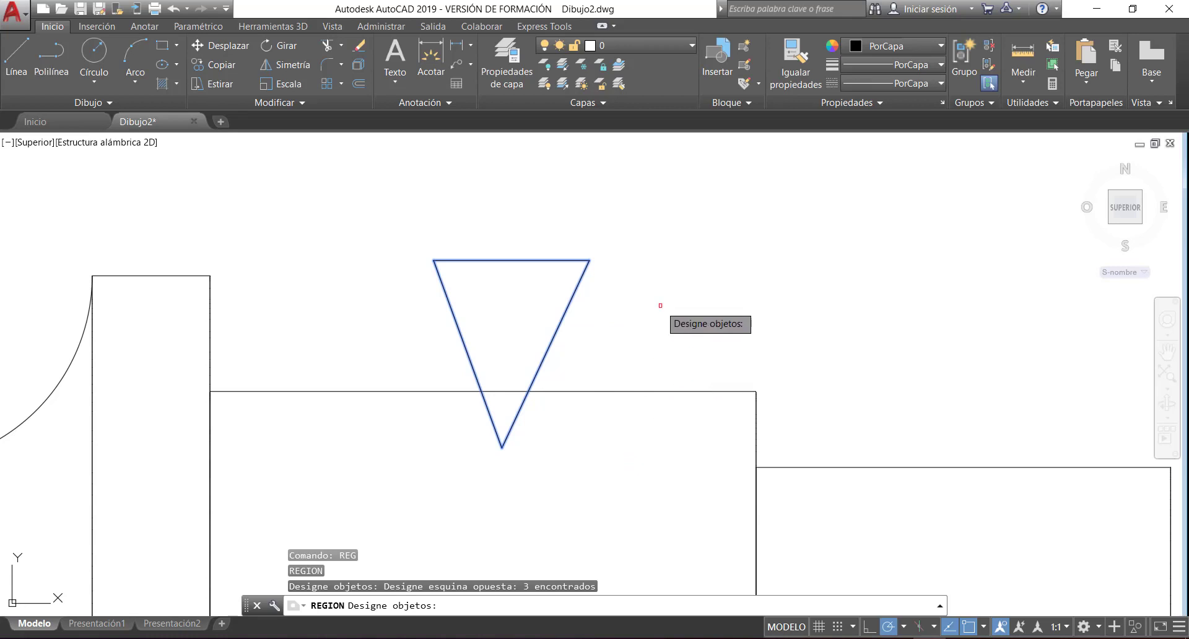
pyautogui.press('Return')
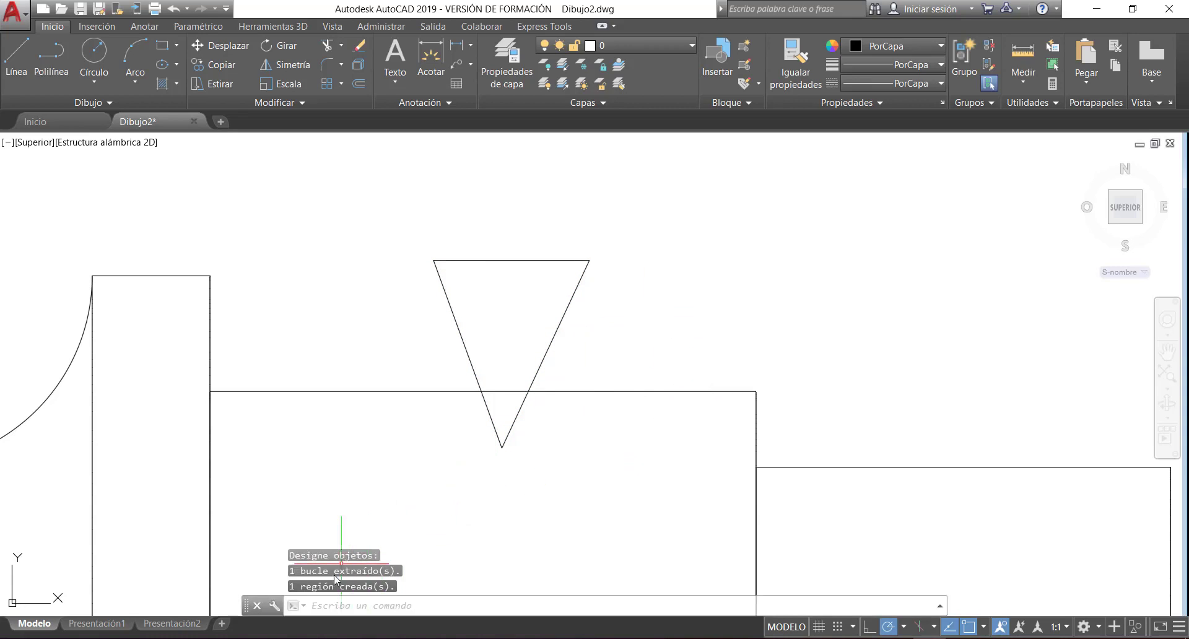
# - Select the triangle to check whether its three edges form a single object
pyautogui.press('ctrl')
pyautogui.press('ctrl')
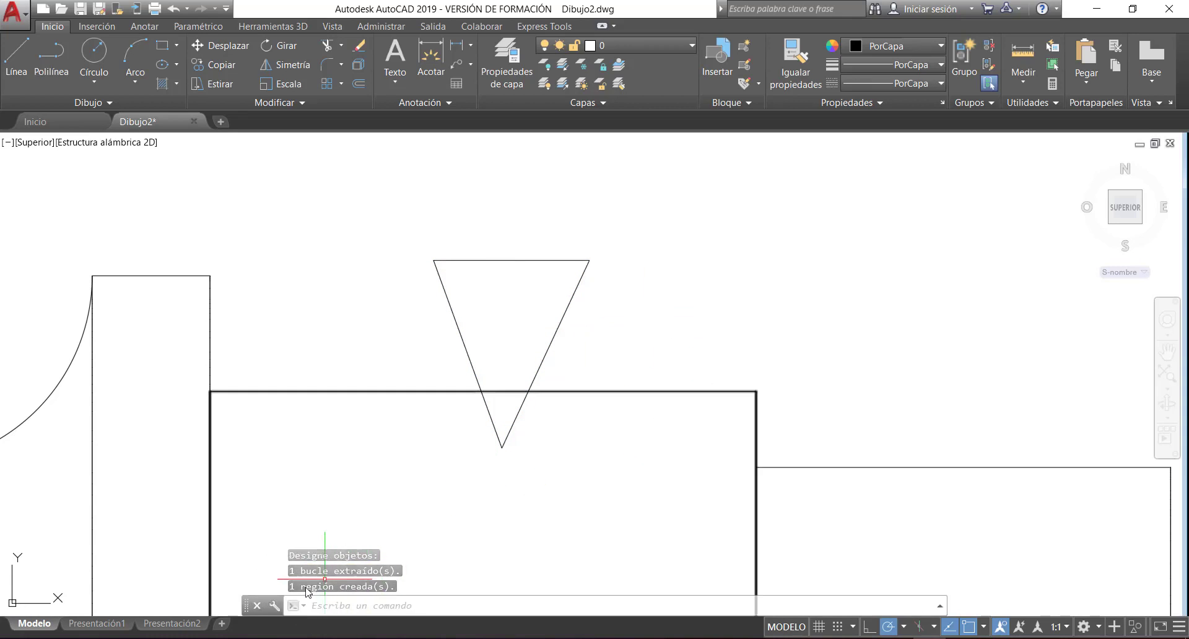
pyautogui.press('ctrl')
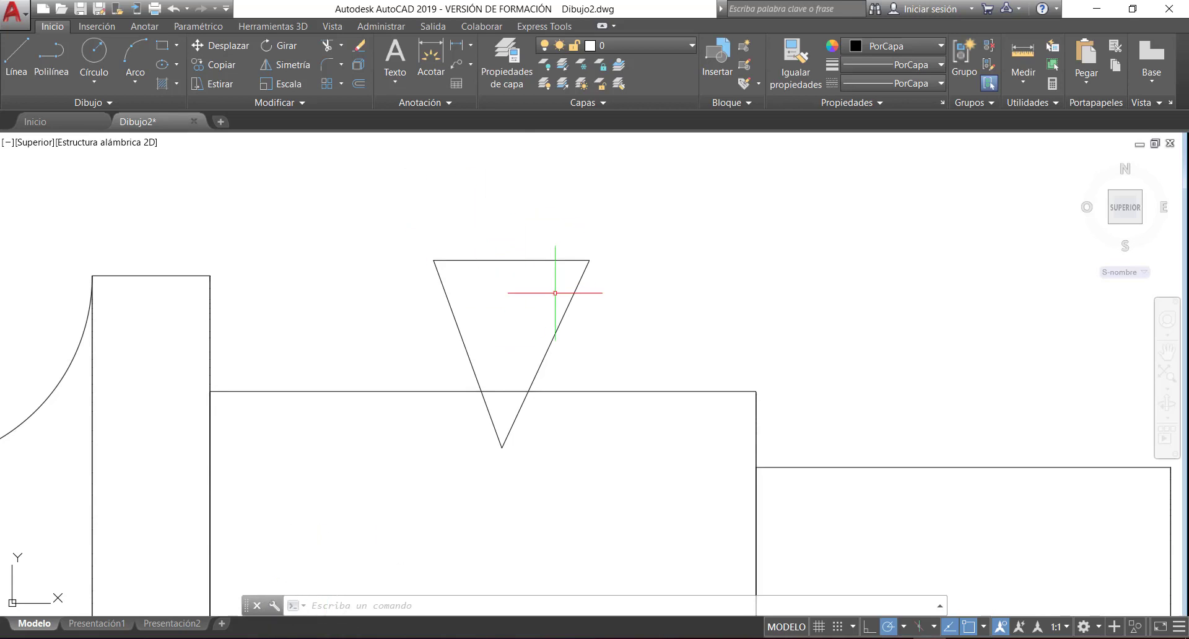
pyautogui.click(511, 261)
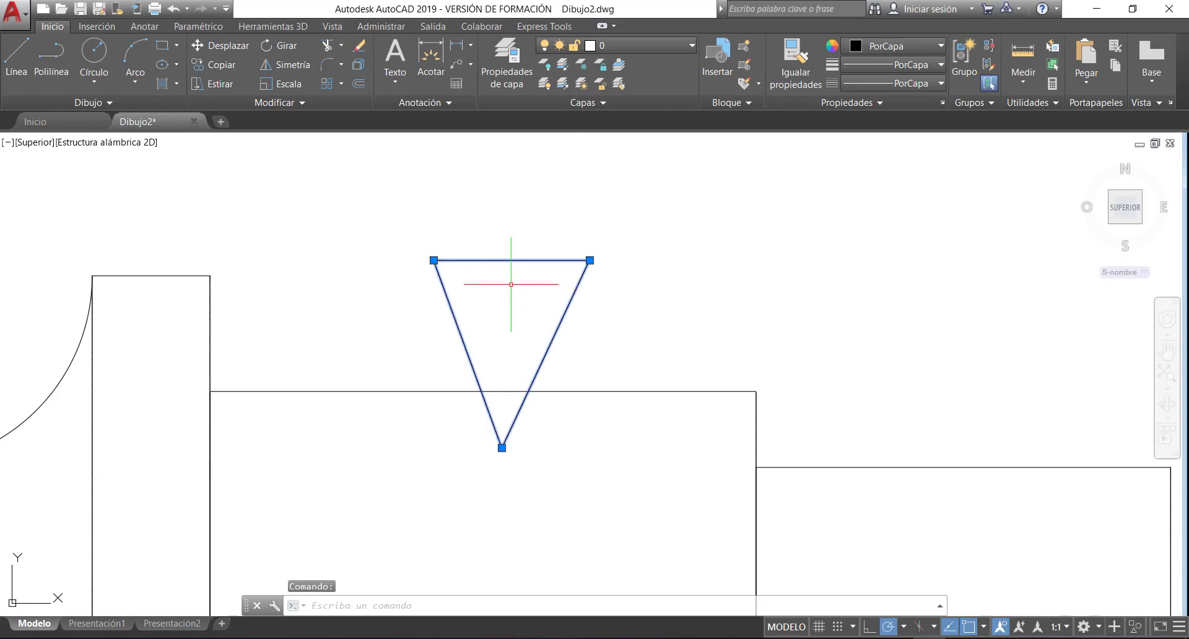
pyautogui.press('Escape')
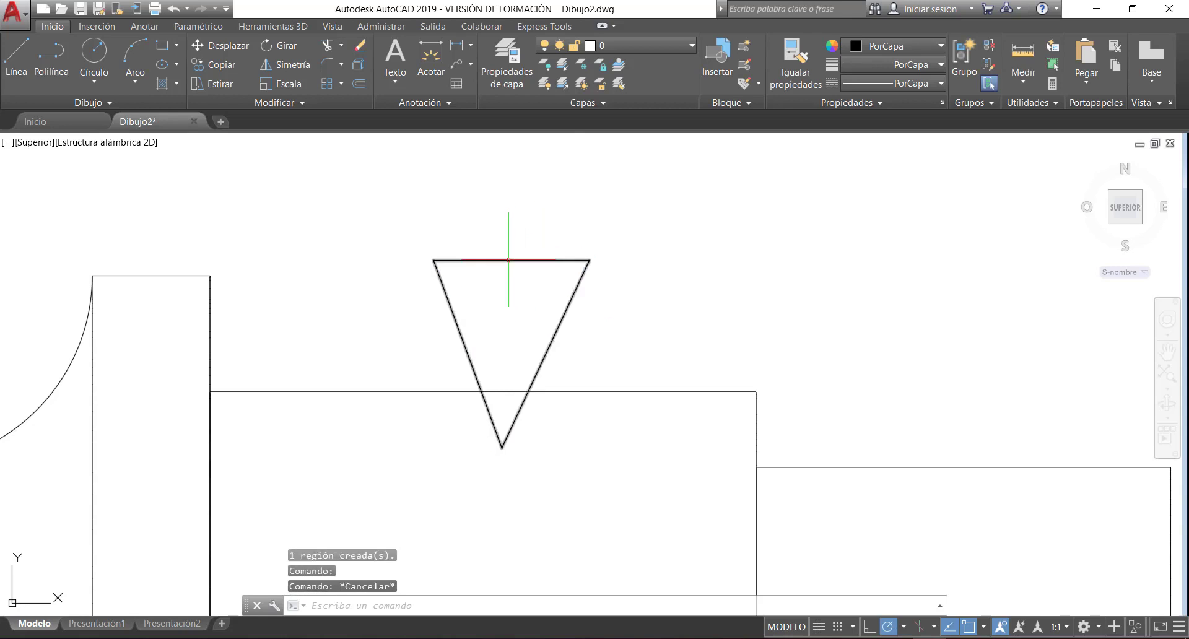
pyautogui.click(509, 261)
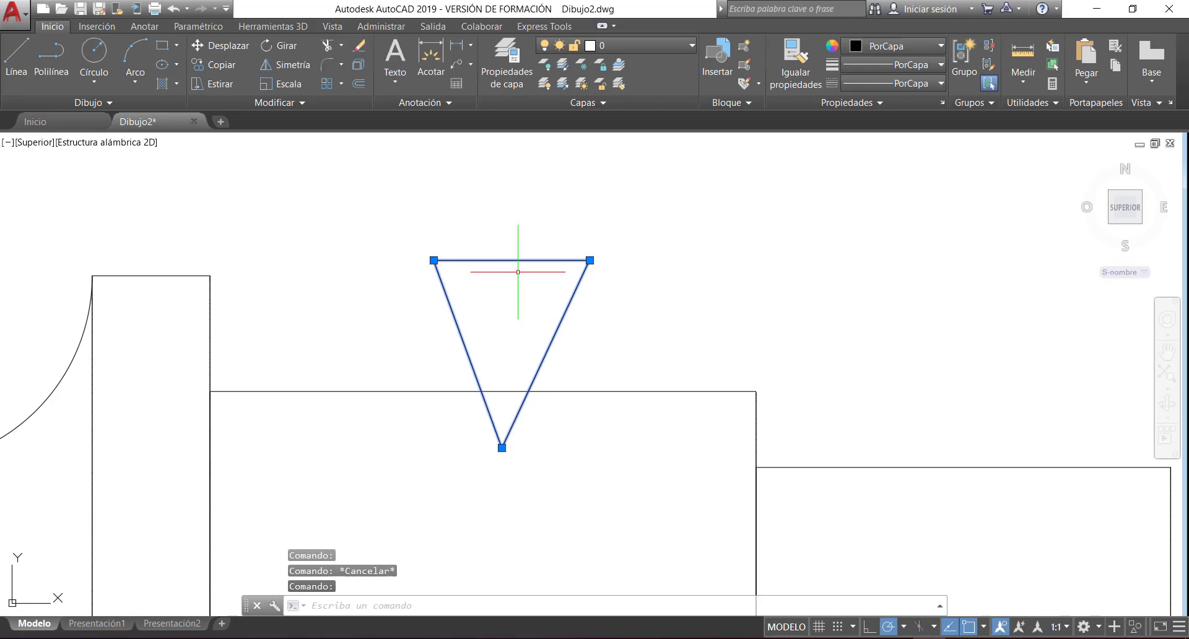
pyautogui.scroll(-4, 393, 254)
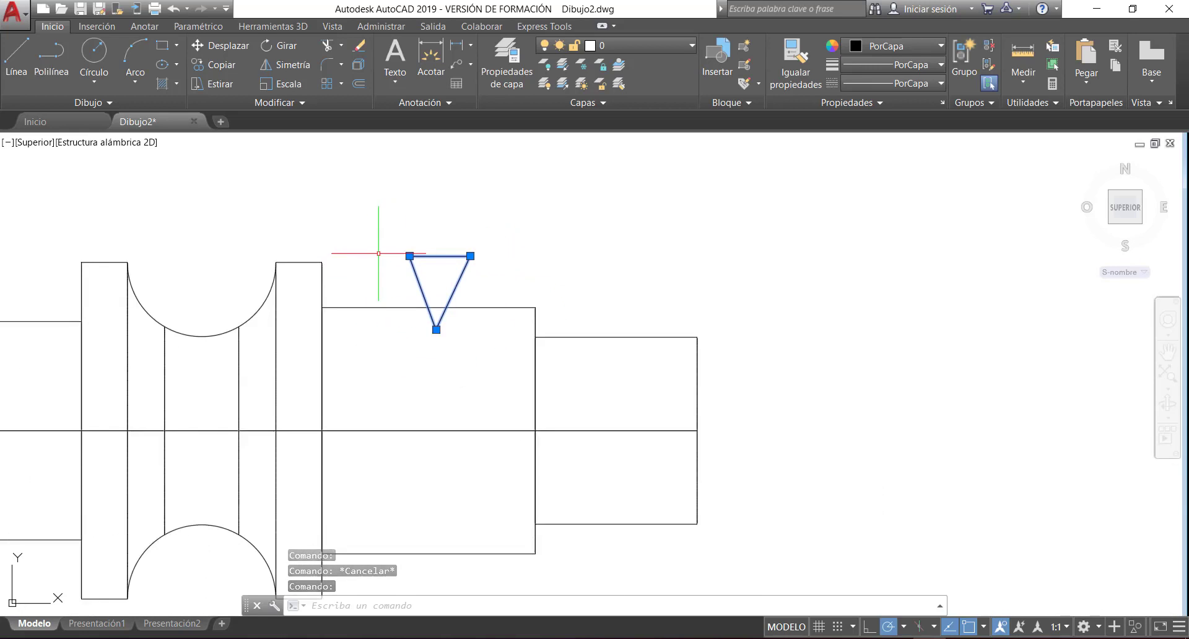
pyautogui.moveTo(379, 254); pyautogui.dragTo(527, 199, button='middle')
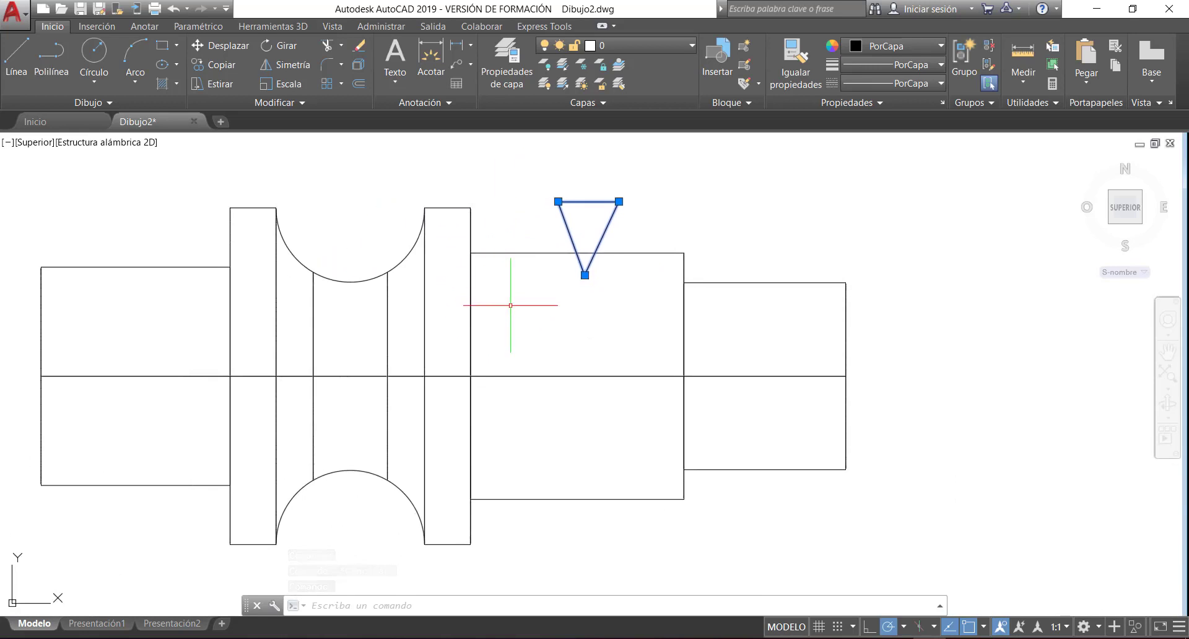
pyautogui.scroll(-2, 550, 343)
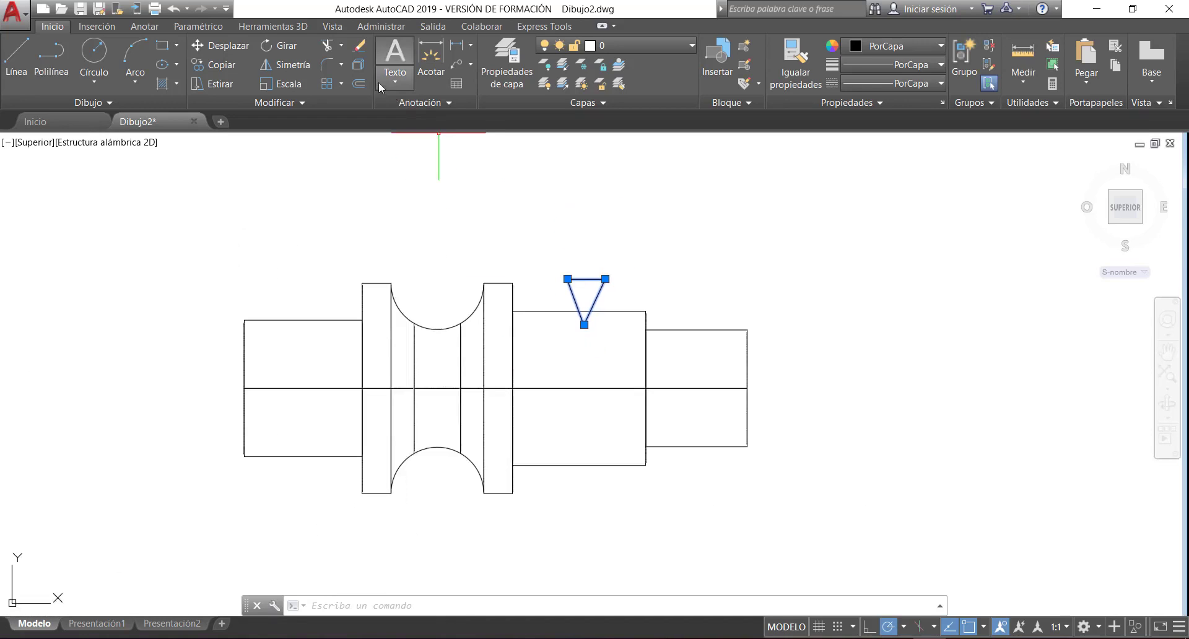
pyautogui.click(283, 27)
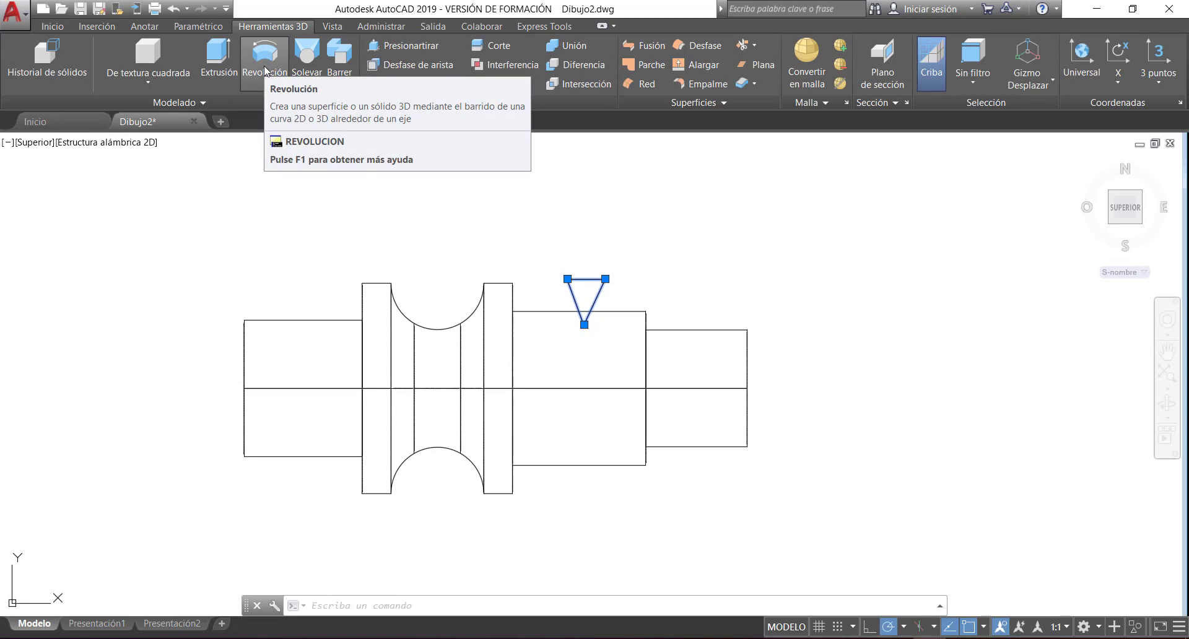
pyautogui.click(52, 27)
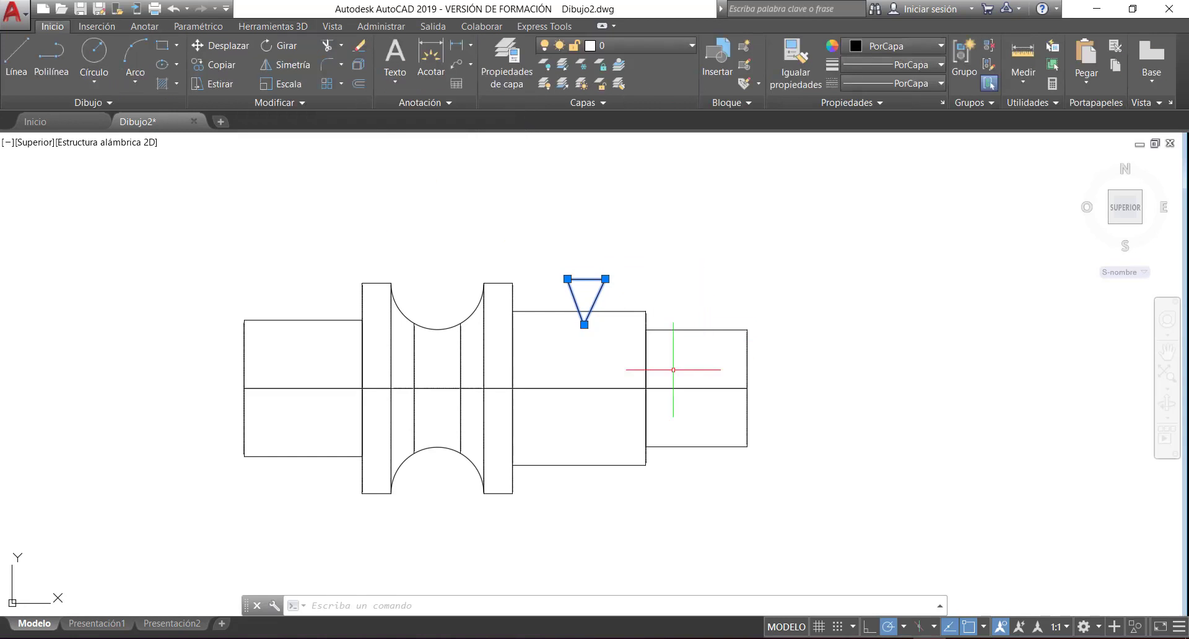
pyautogui.moveTo(612, 360); pyautogui.dragTo(554, 377, button='middle')
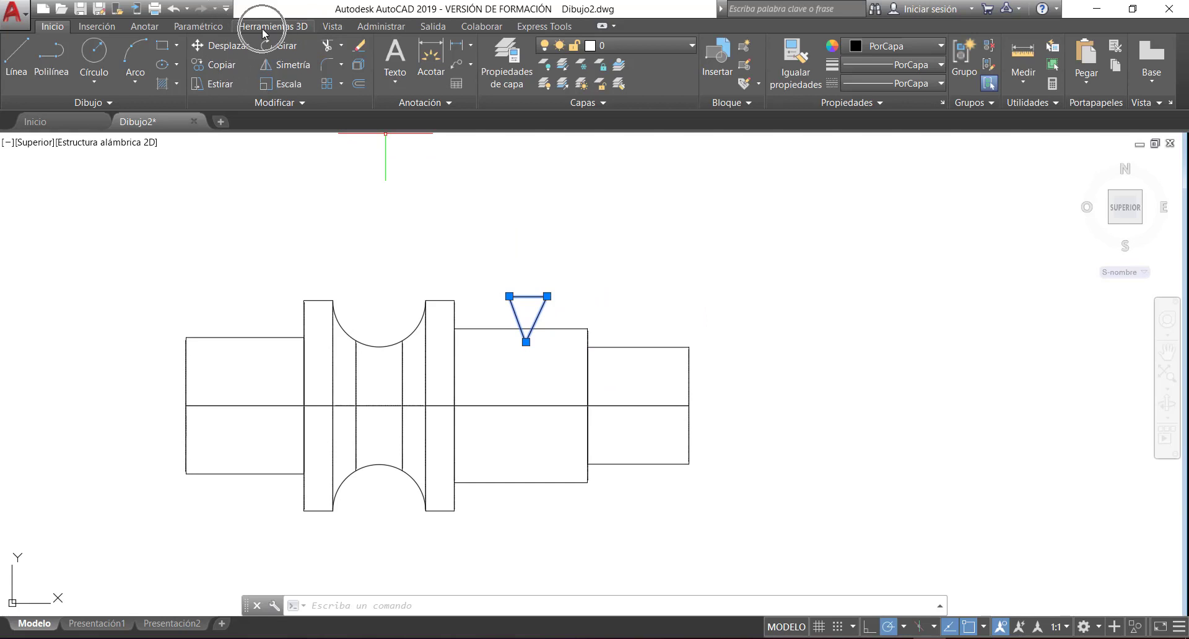
pyautogui.moveTo(539, 387); pyautogui.dragTo(626, 382, button='middle')
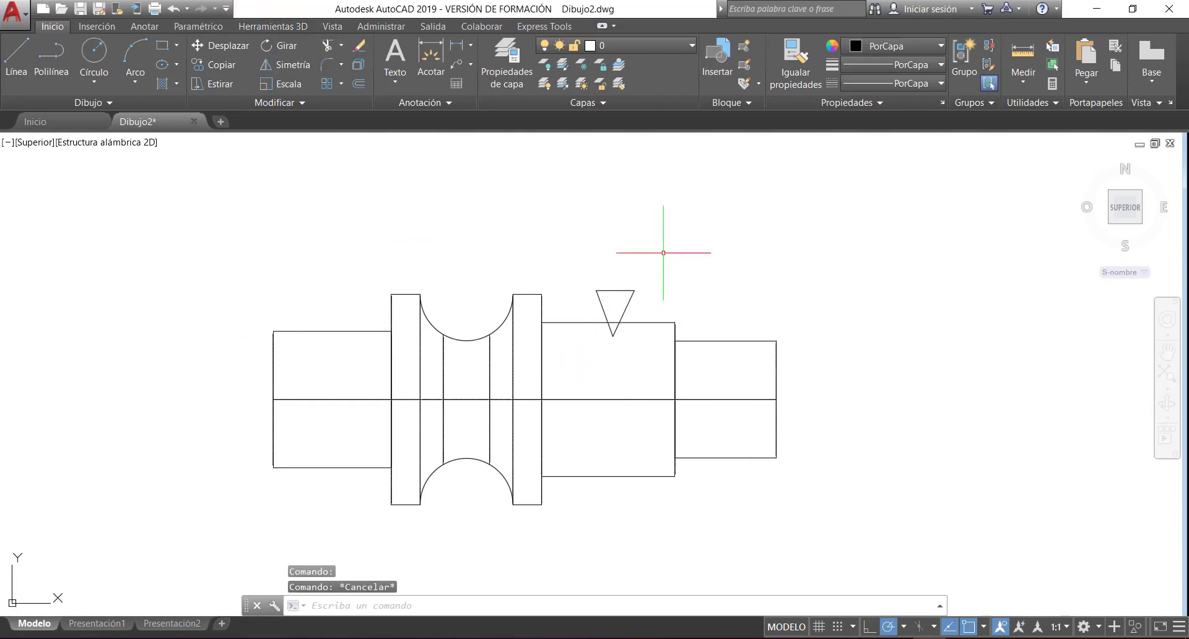
# - Revolve the triangular region 270° around the shaft's central axis, picking the centres of the two end faces as axis points
pyautogui.click(615, 290)
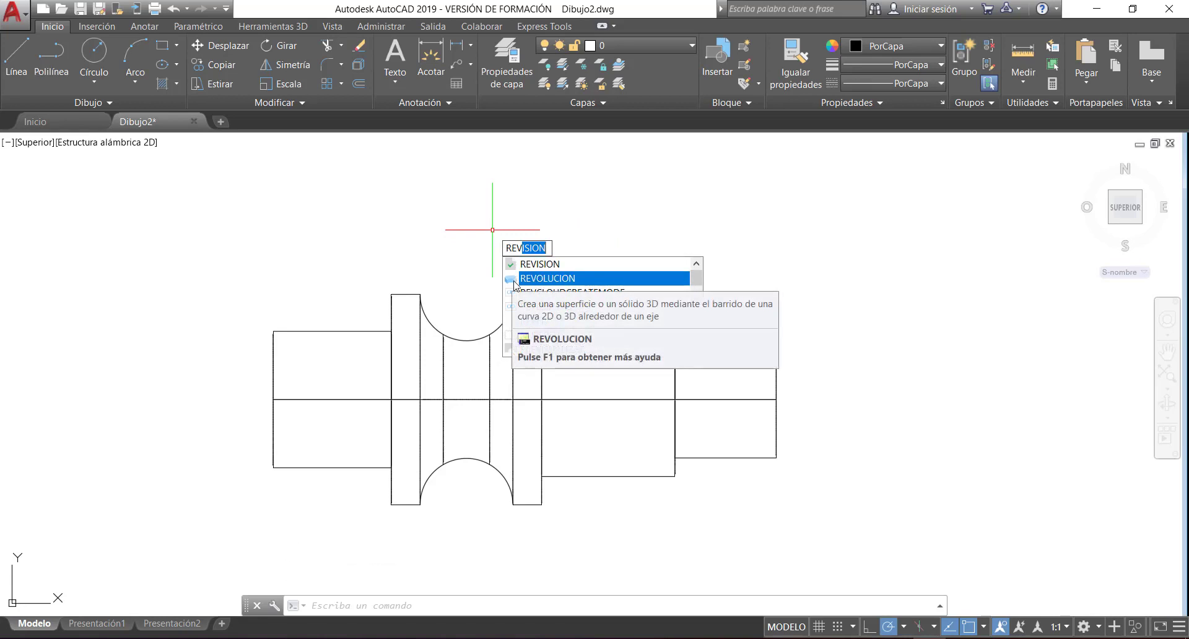
pyautogui.click(532, 279)
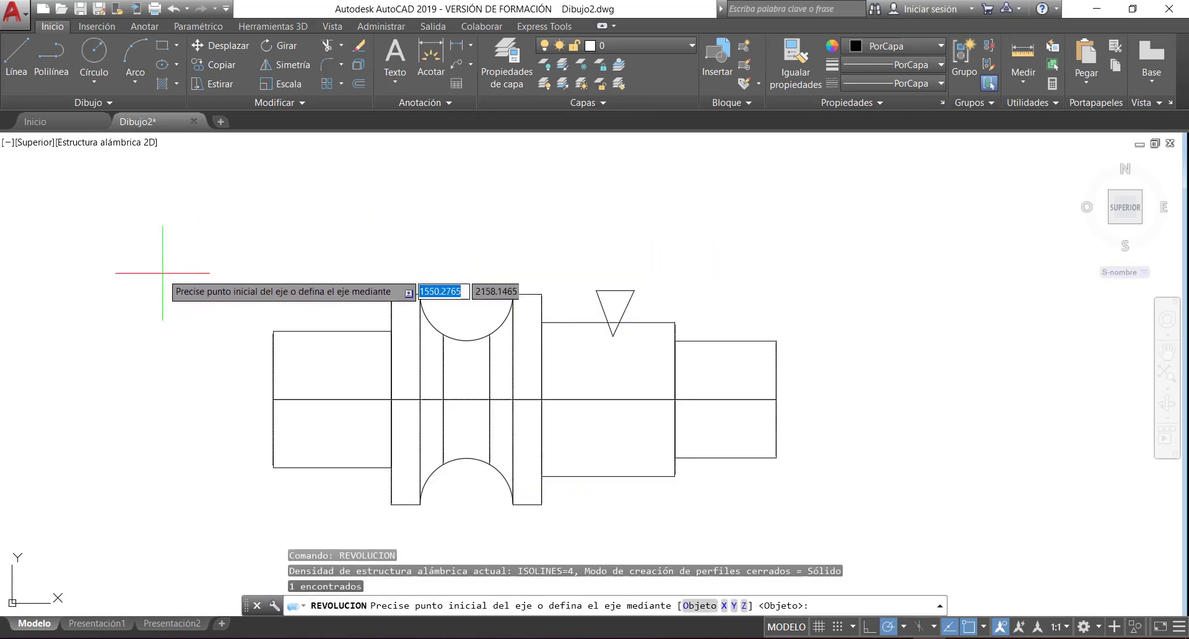
pyautogui.keyDown('shift'); pyautogui.moveTo(182, 312); pyautogui.dragTo(286, 283, button='middle'); pyautogui.keyUp('shift')
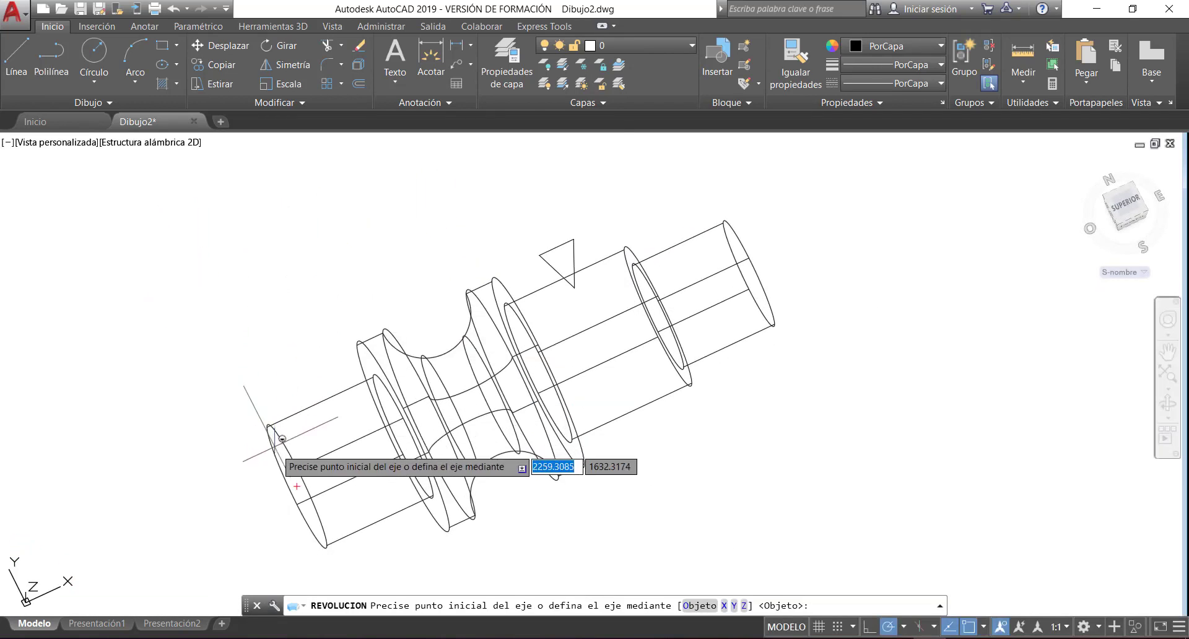
pyautogui.click(298, 487)
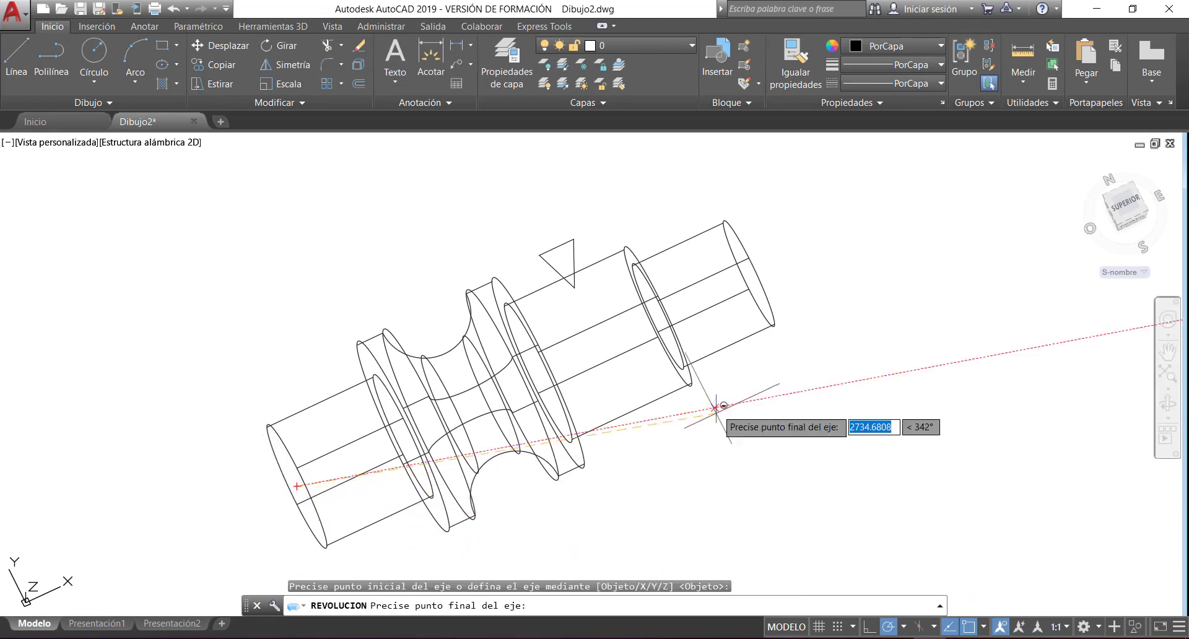
pyautogui.click(749, 273)
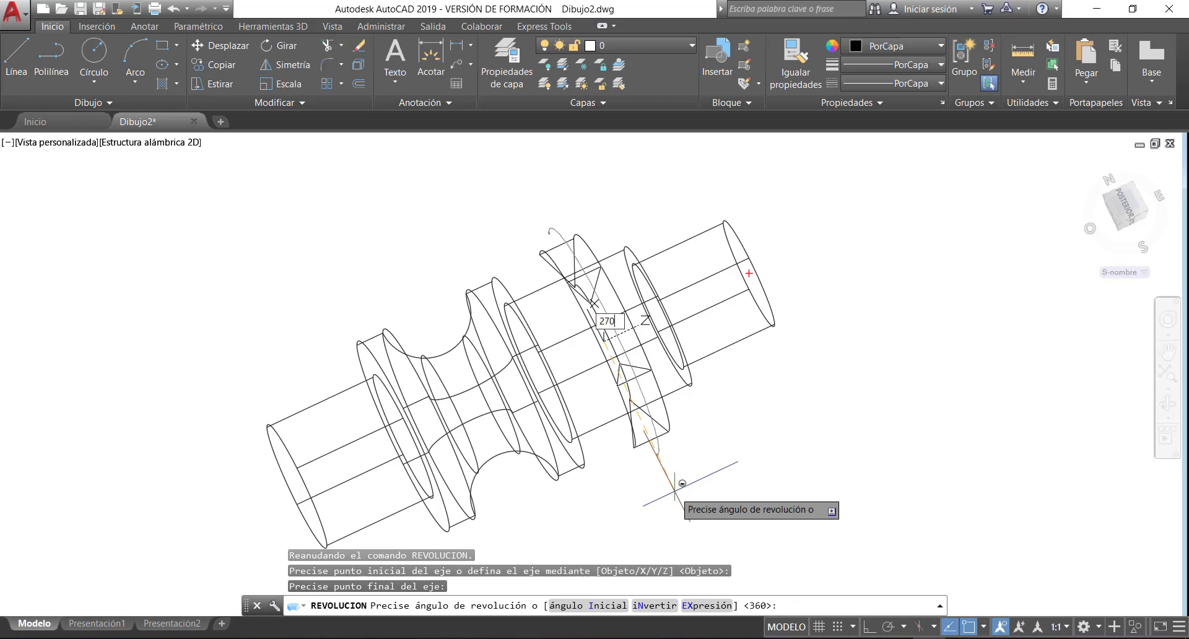
pyautogui.press('Return')
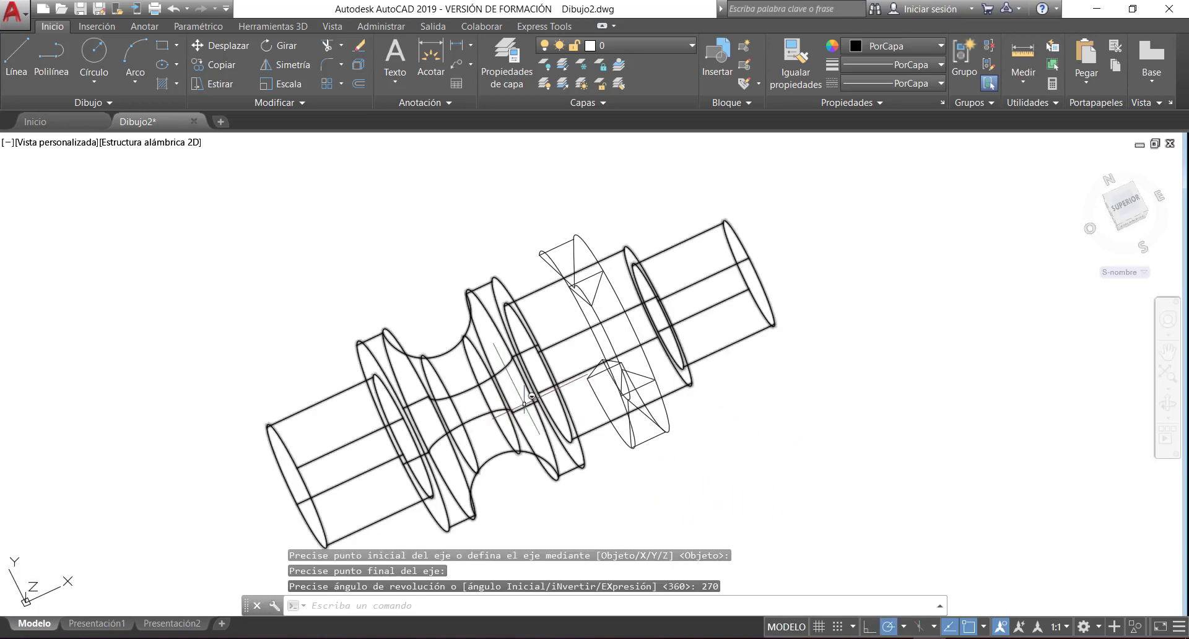
# - Set the visual style to Tonos de gris and view the revolved triangle on the shaft from the other side
pyautogui.keyDown('shift'); pyautogui.moveTo(513, 390); pyautogui.dragTo(310, 304, button='middle'); pyautogui.keyUp('shift')
pyautogui.click(171, 144)
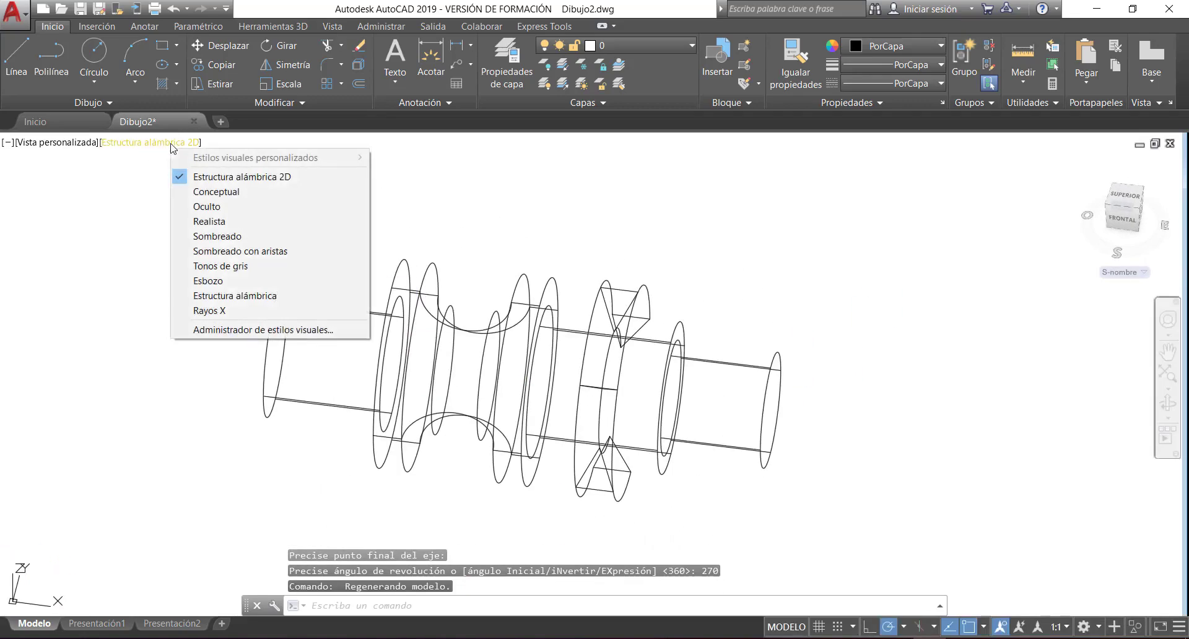
pyautogui.click(216, 266)
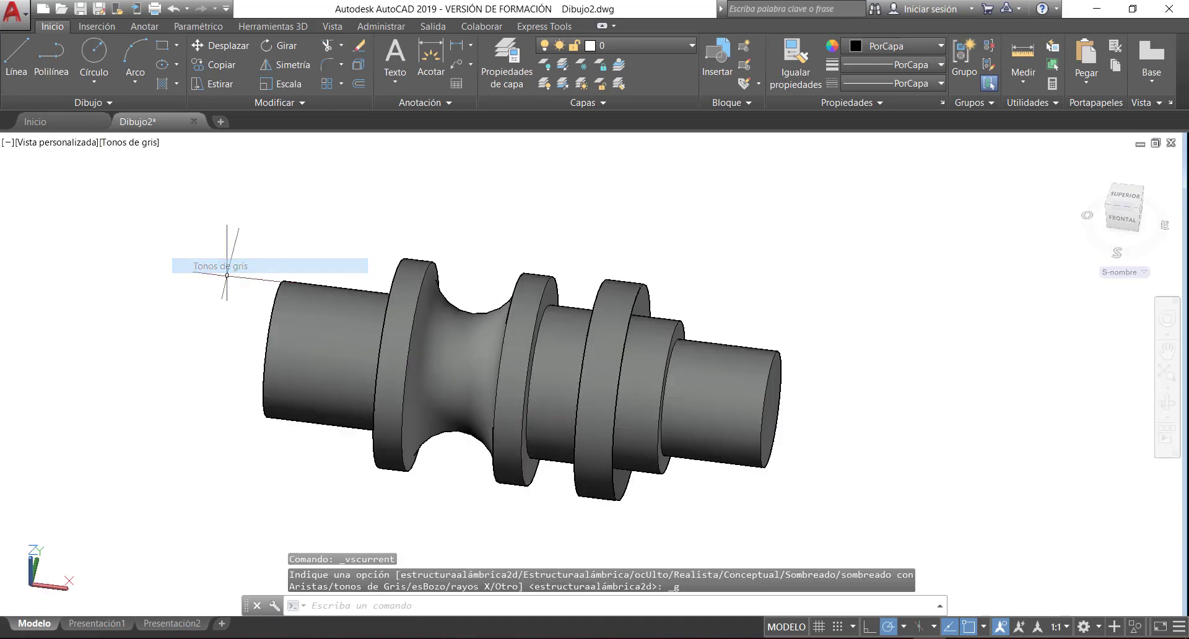
pyautogui.moveTo(876, 492)
pyautogui.keyDown('shift'); pyautogui.mouseDown(button='middle')
pyautogui.moveTo(857, 457)
pyautogui.moveTo(693, 353)
pyautogui.moveTo(629, 289)
pyautogui.mouseUp(button='middle'); pyautogui.keyUp('shift')
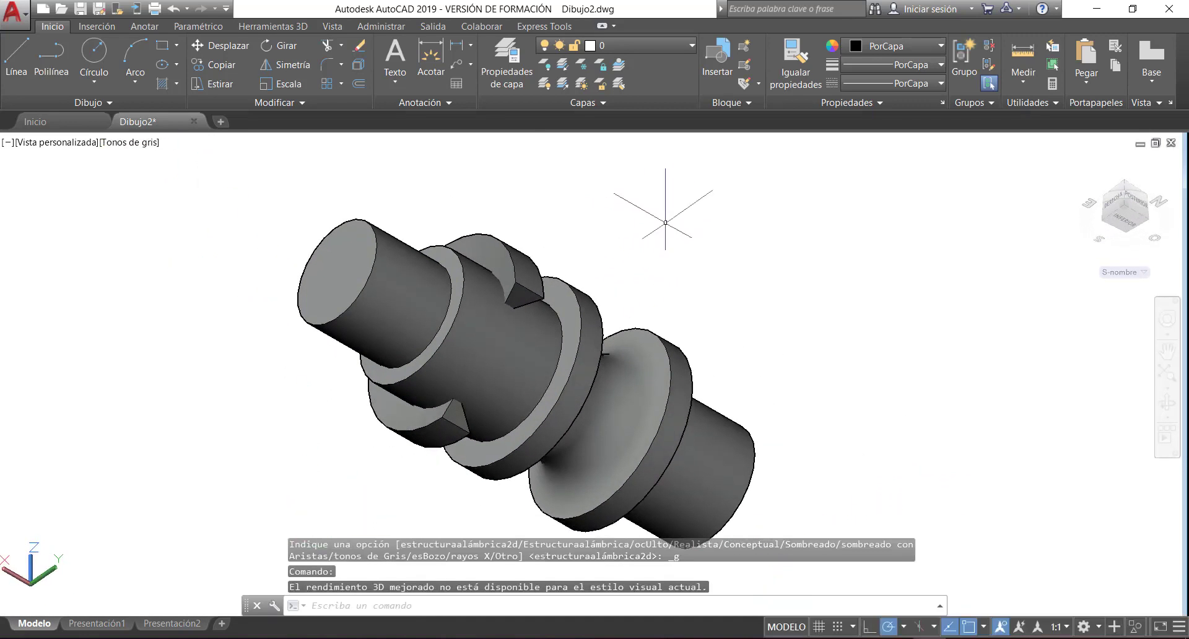
# - Subtract the revolved triangular ring from the stepped shaft with the Diferencia command to cut the V-shaped groove
pyautogui.click(270, 26)
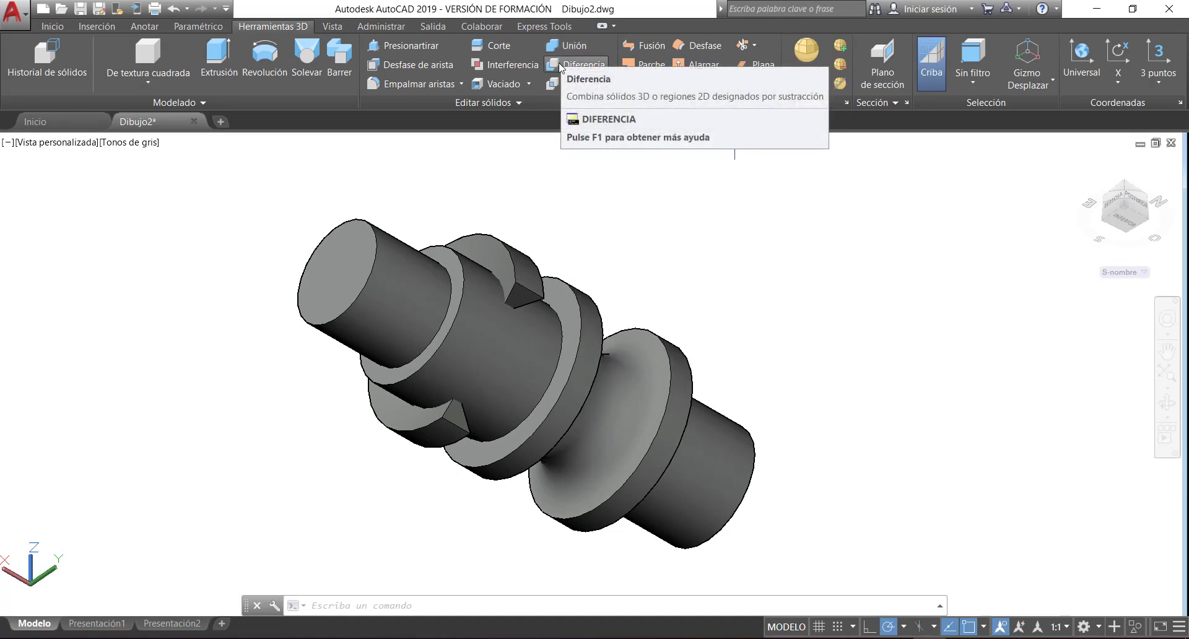
pyautogui.click(581, 65)
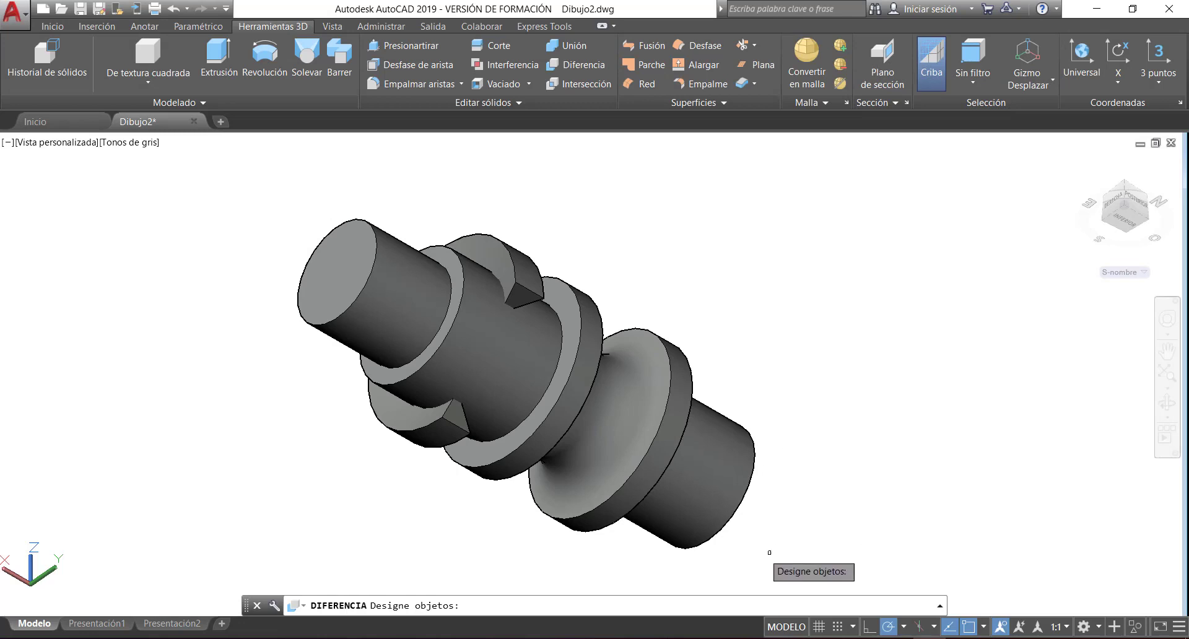
pyautogui.click(334, 244)
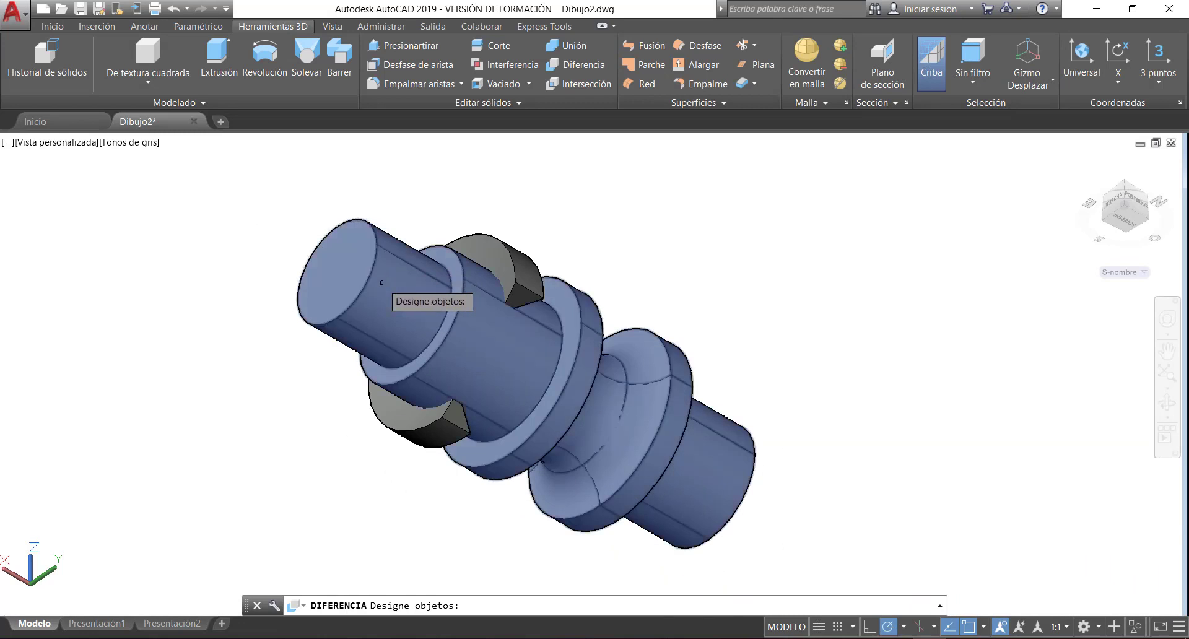
pyautogui.click(392, 283)
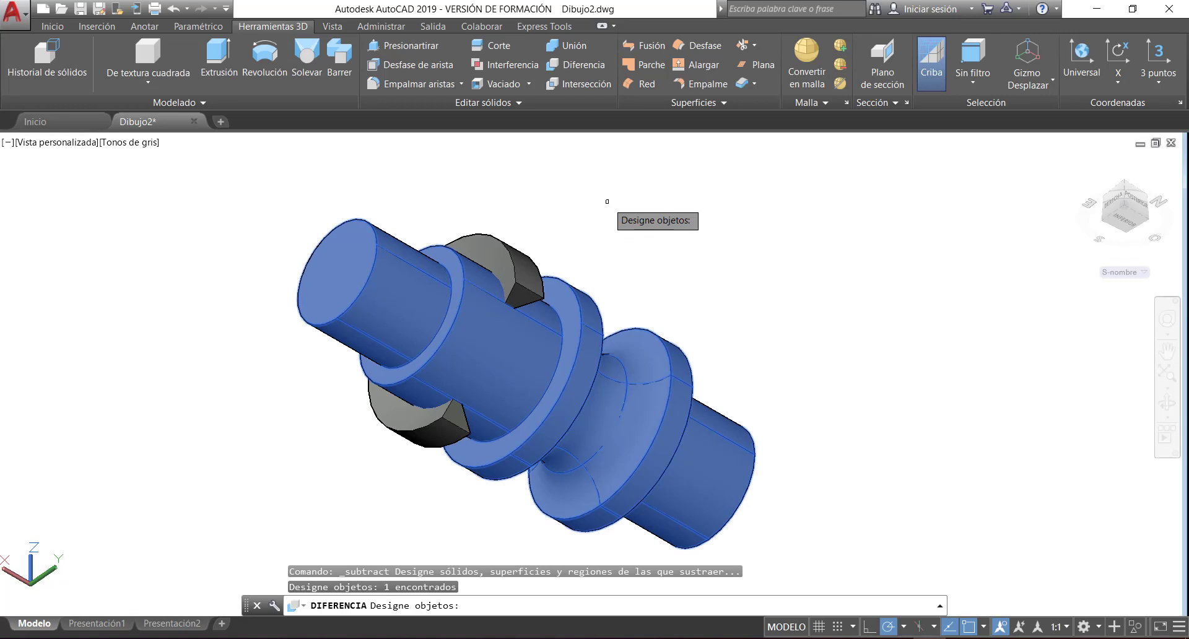
pyautogui.press('Return')
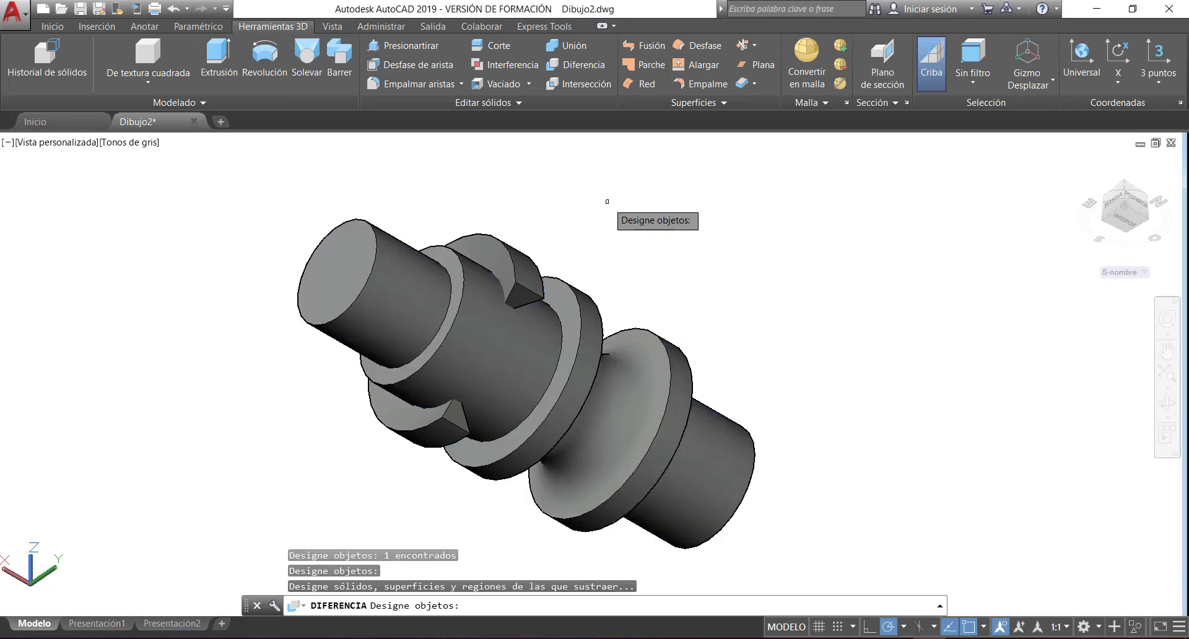
pyautogui.click(510, 257)
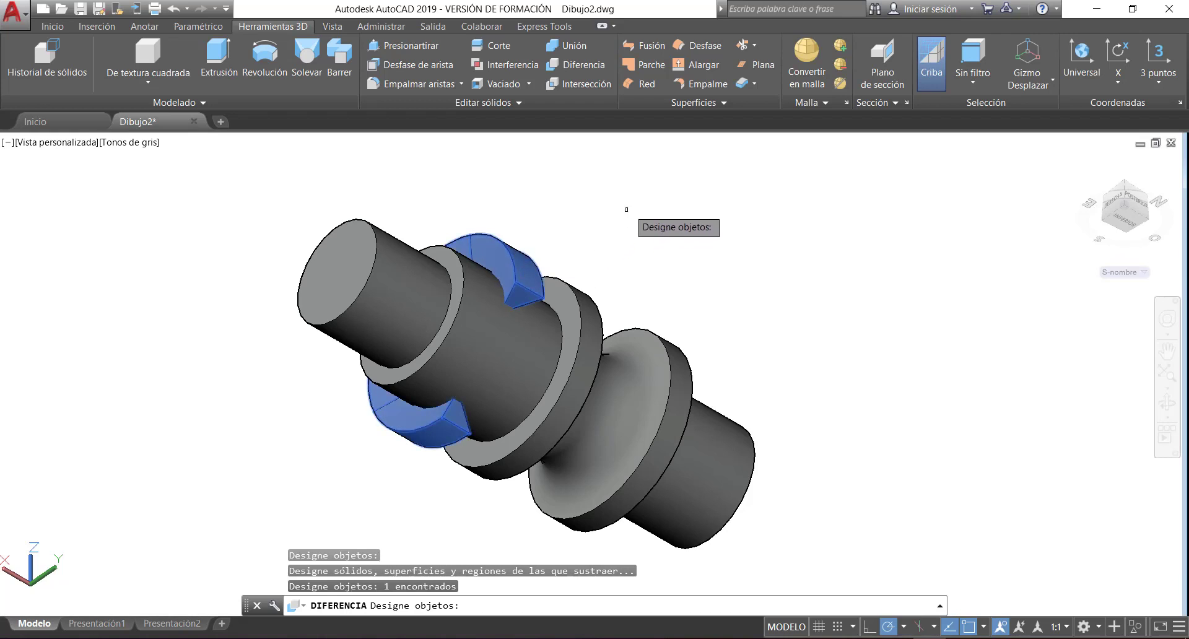
pyautogui.press('Return')
pyautogui.keyDown('shift'); pyautogui.moveTo(658, 241); pyautogui.dragTo(812, 365, button='middle'); pyautogui.keyUp('shift')
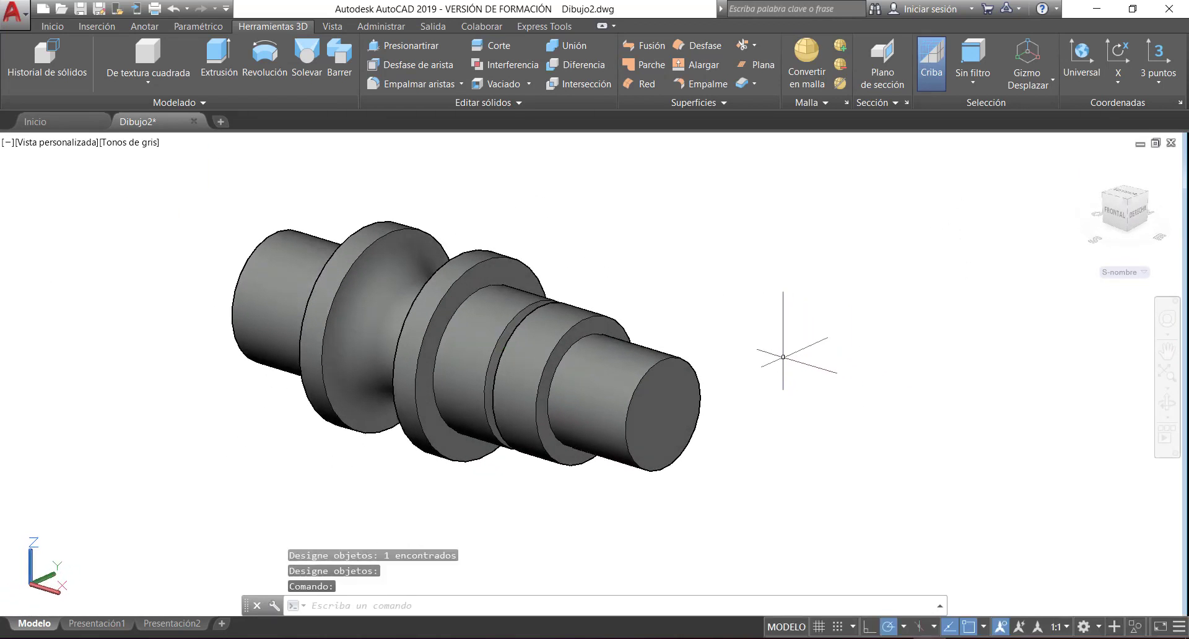
pyautogui.moveTo(596, 357); pyautogui.dragTo(702, 378, button='middle')
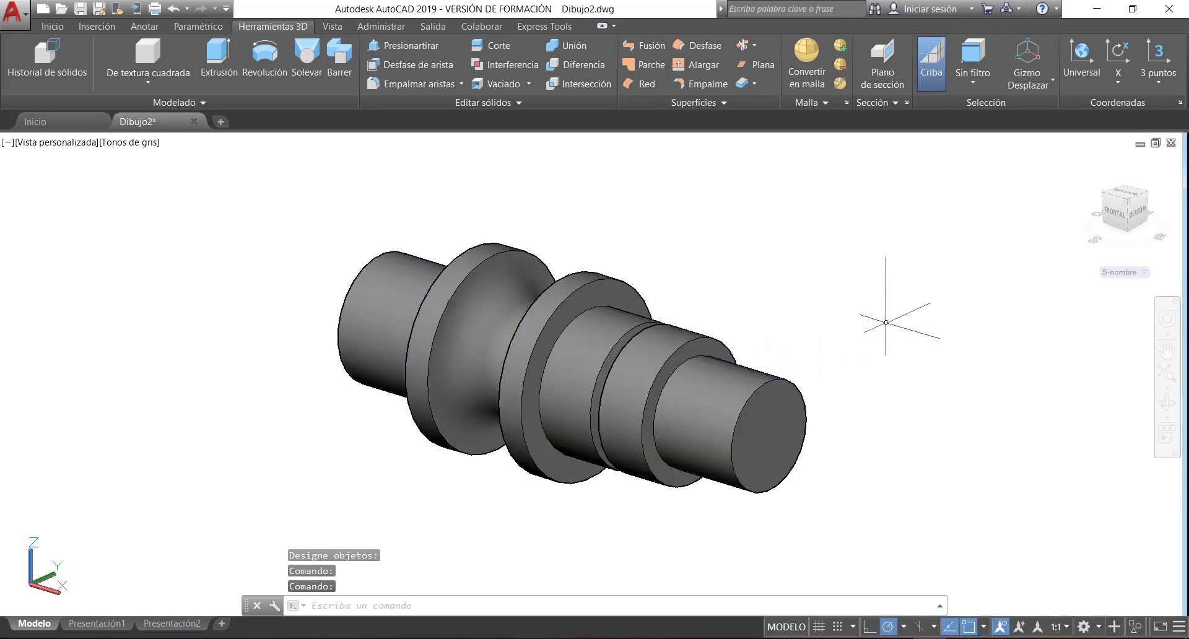